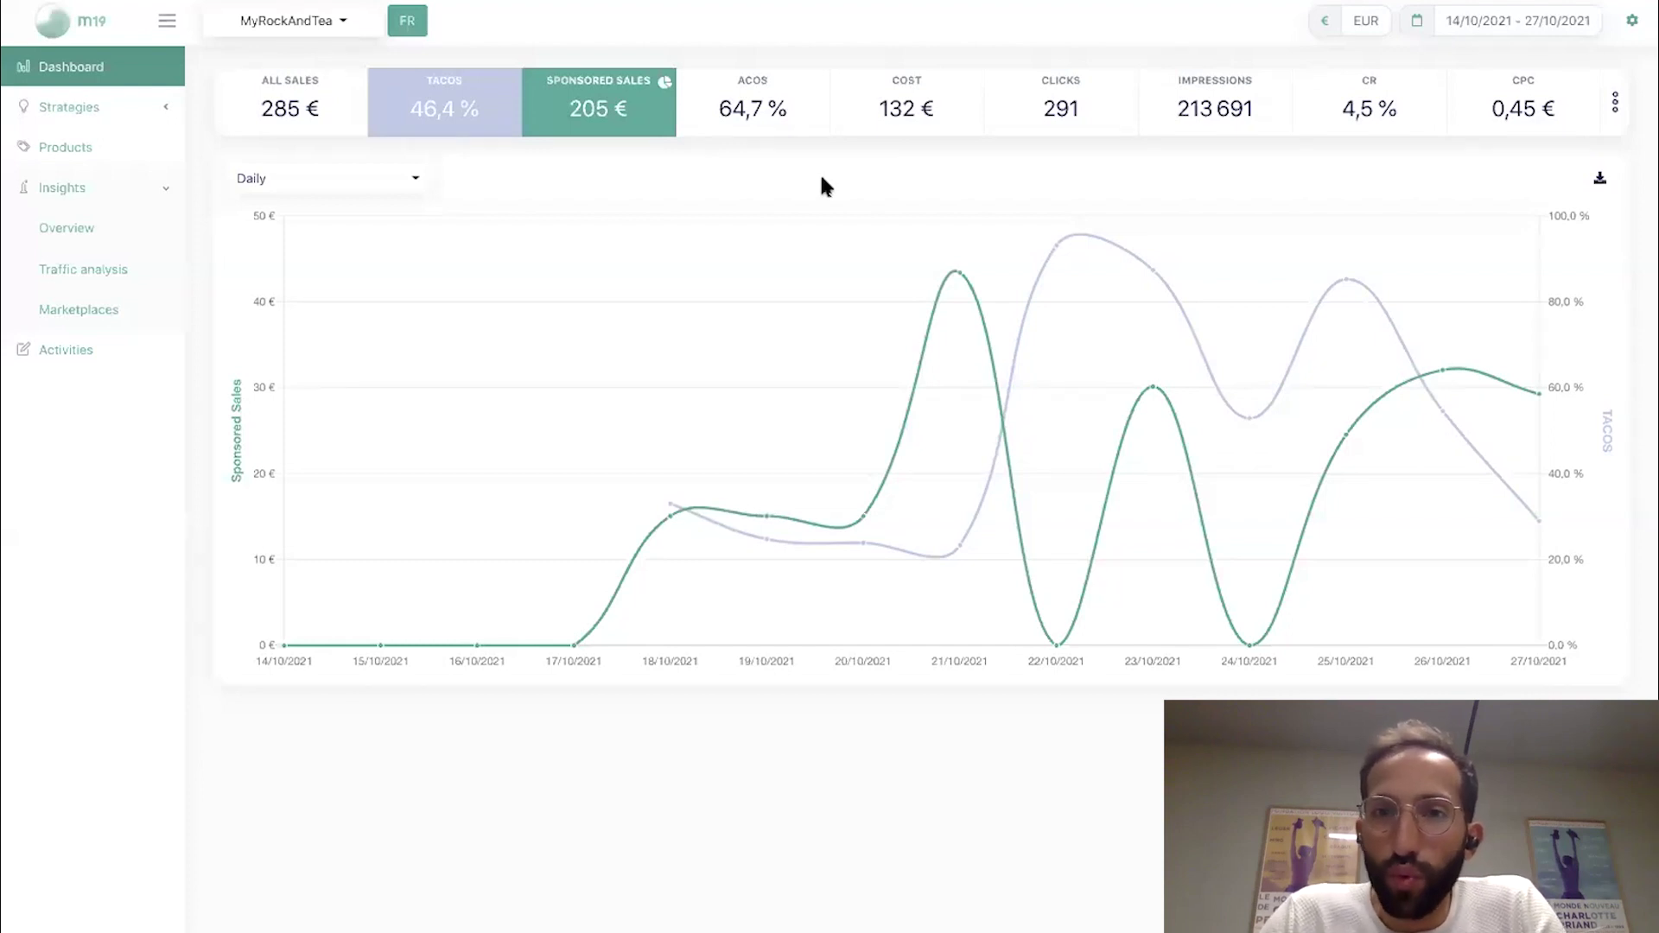
- Plot Cost, then All Sales with Sponsored Sales on the dashboard chart, and go to Products
mouse_move(834, 226)
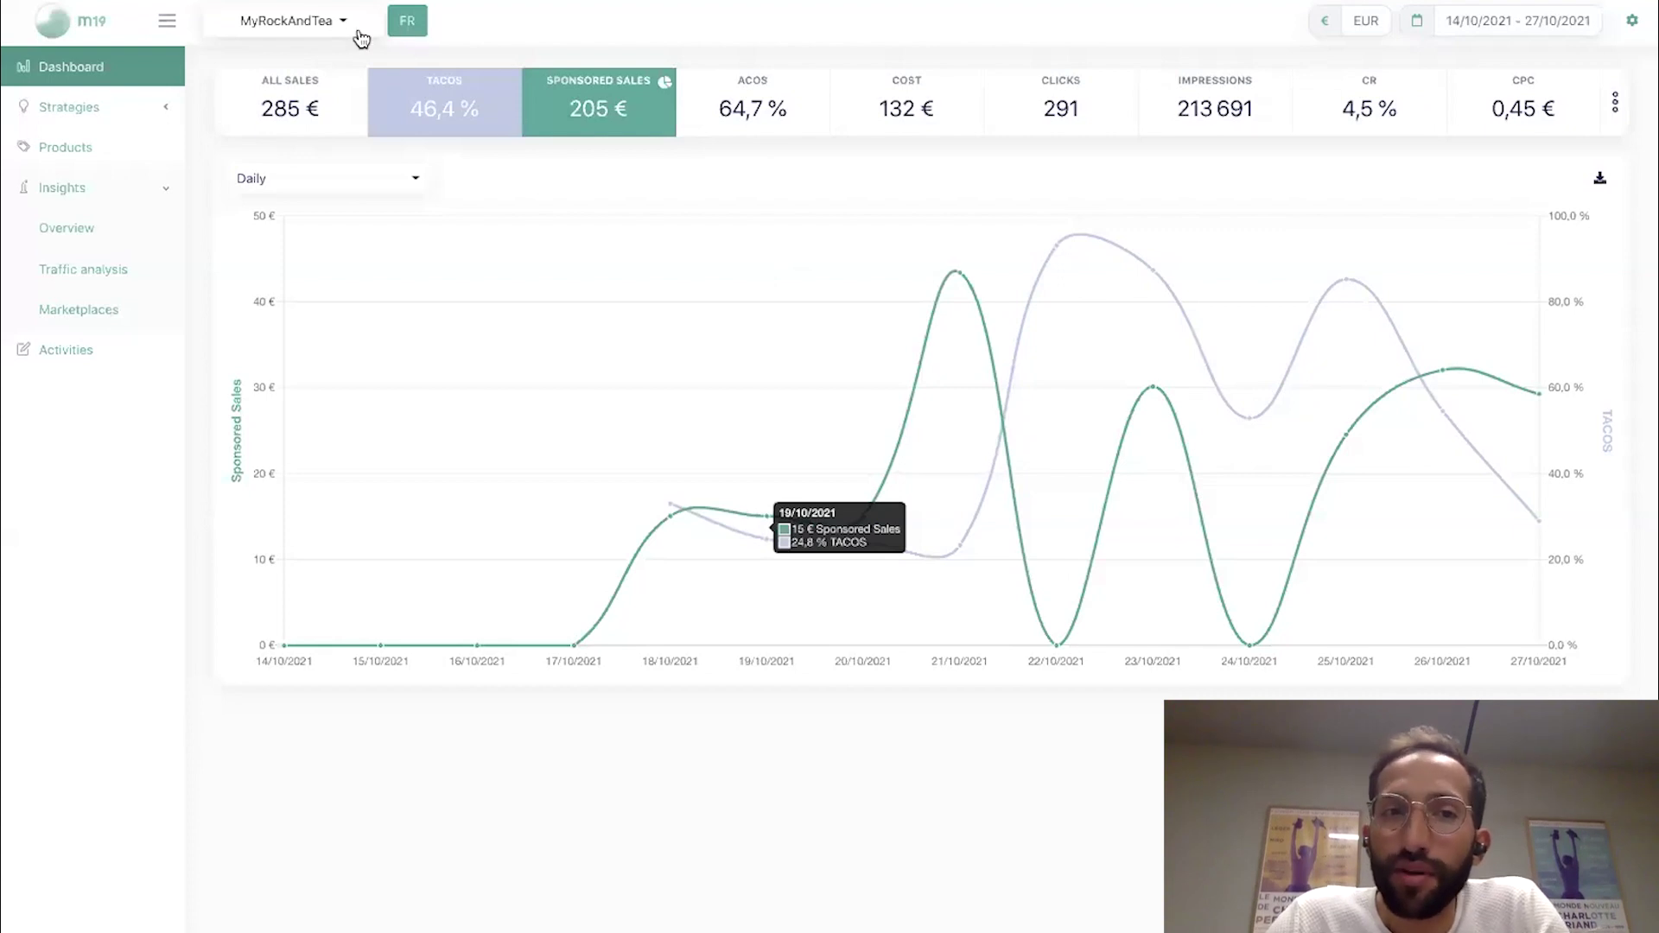
click(797, 110)
click(937, 104)
click(439, 110)
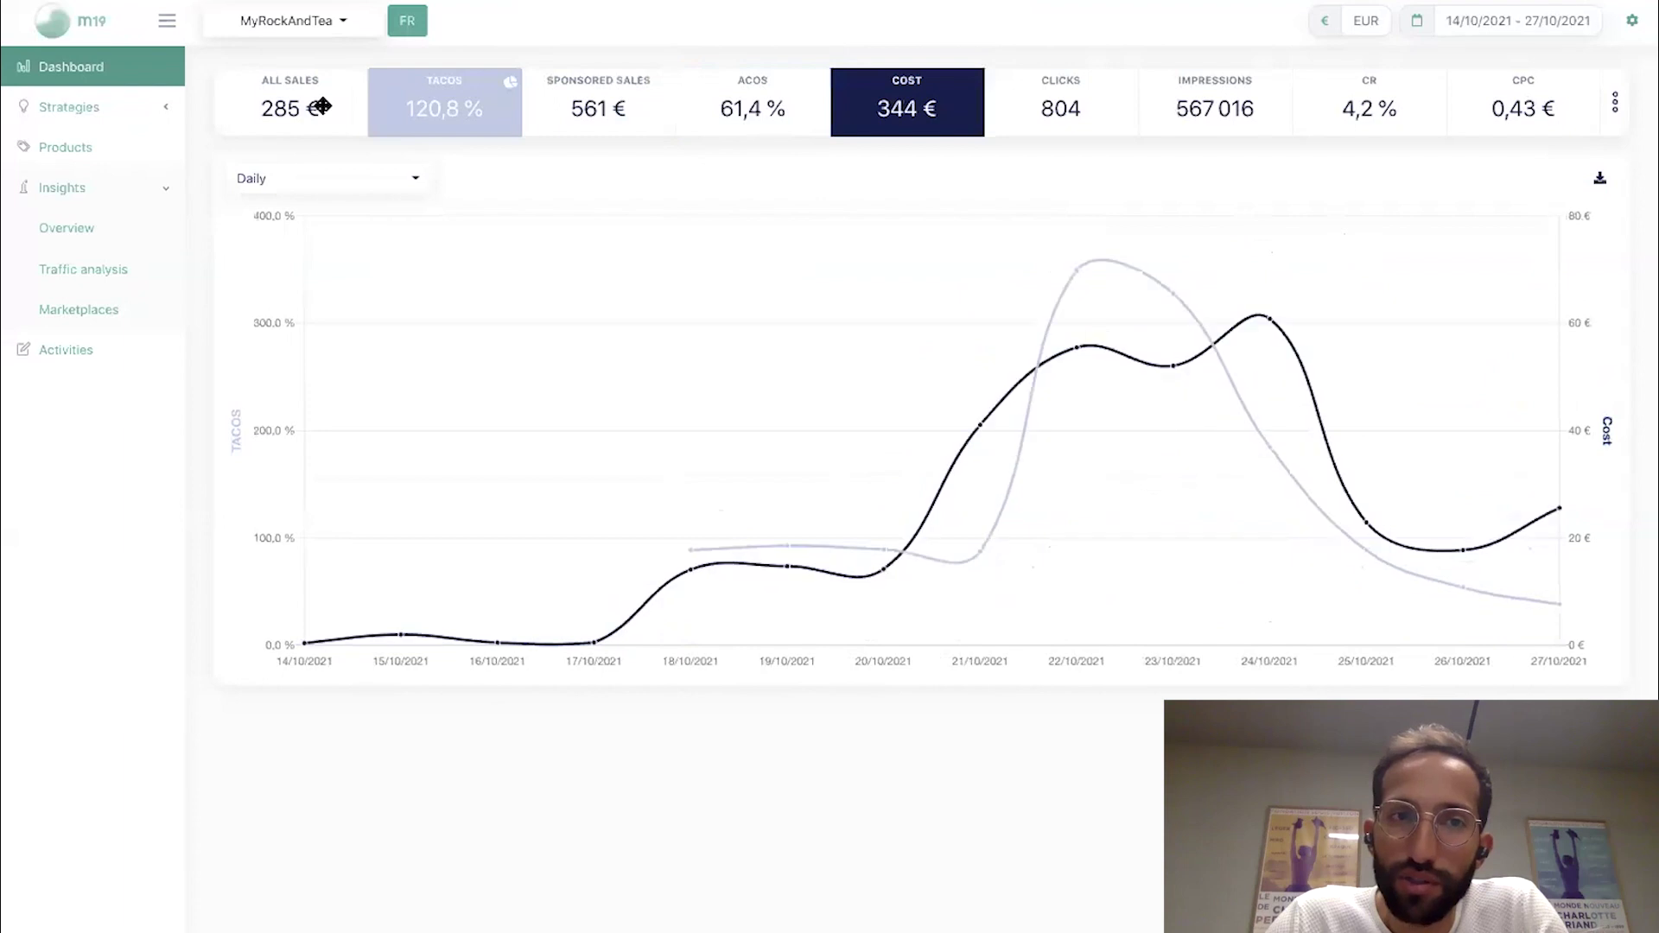
click(316, 106)
click(90, 152)
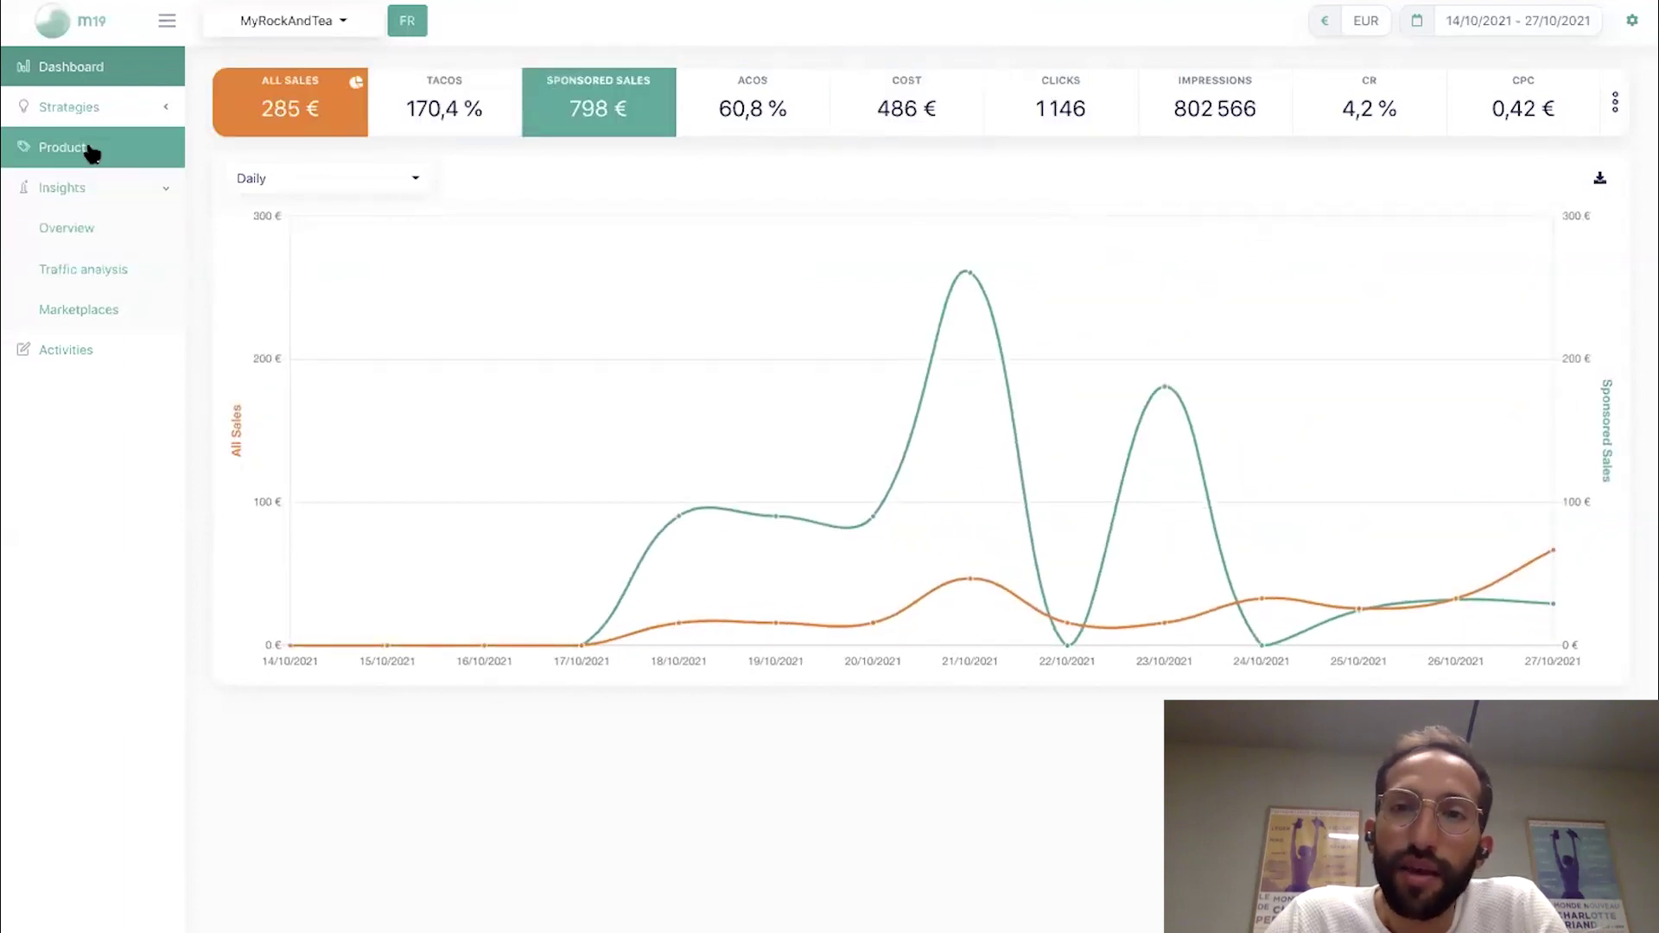
- Review the product table led by MILKY, then go to Insights > Traffic analysis
scroll(447, 612, down, 5)
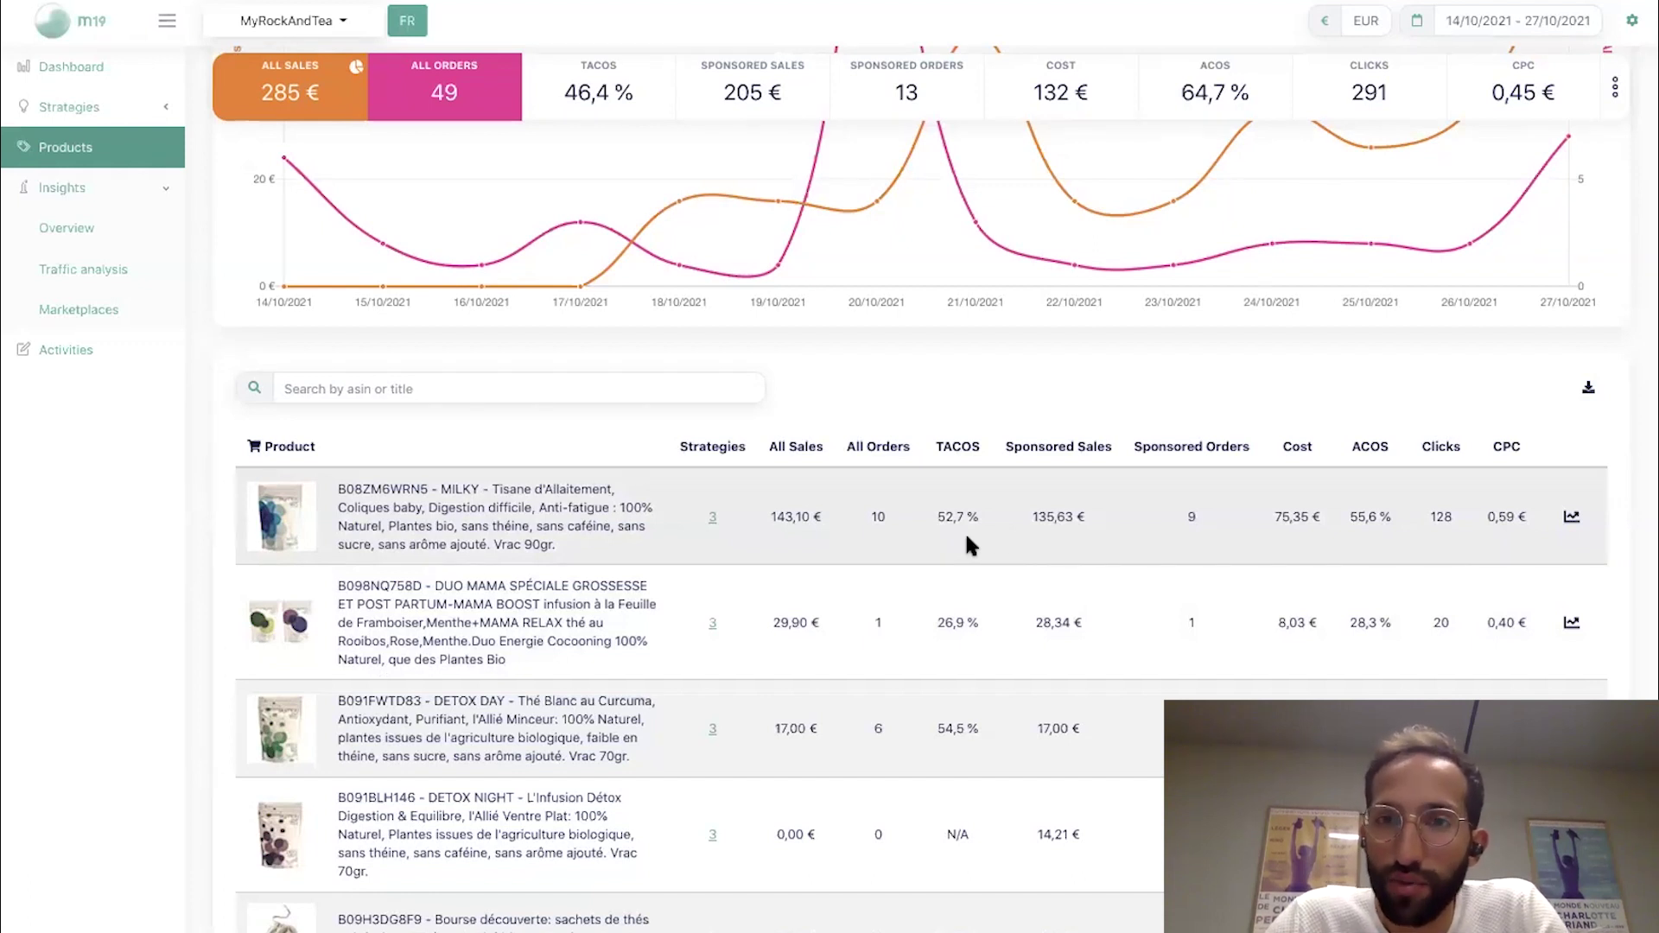
scroll(966, 537, down, 1)
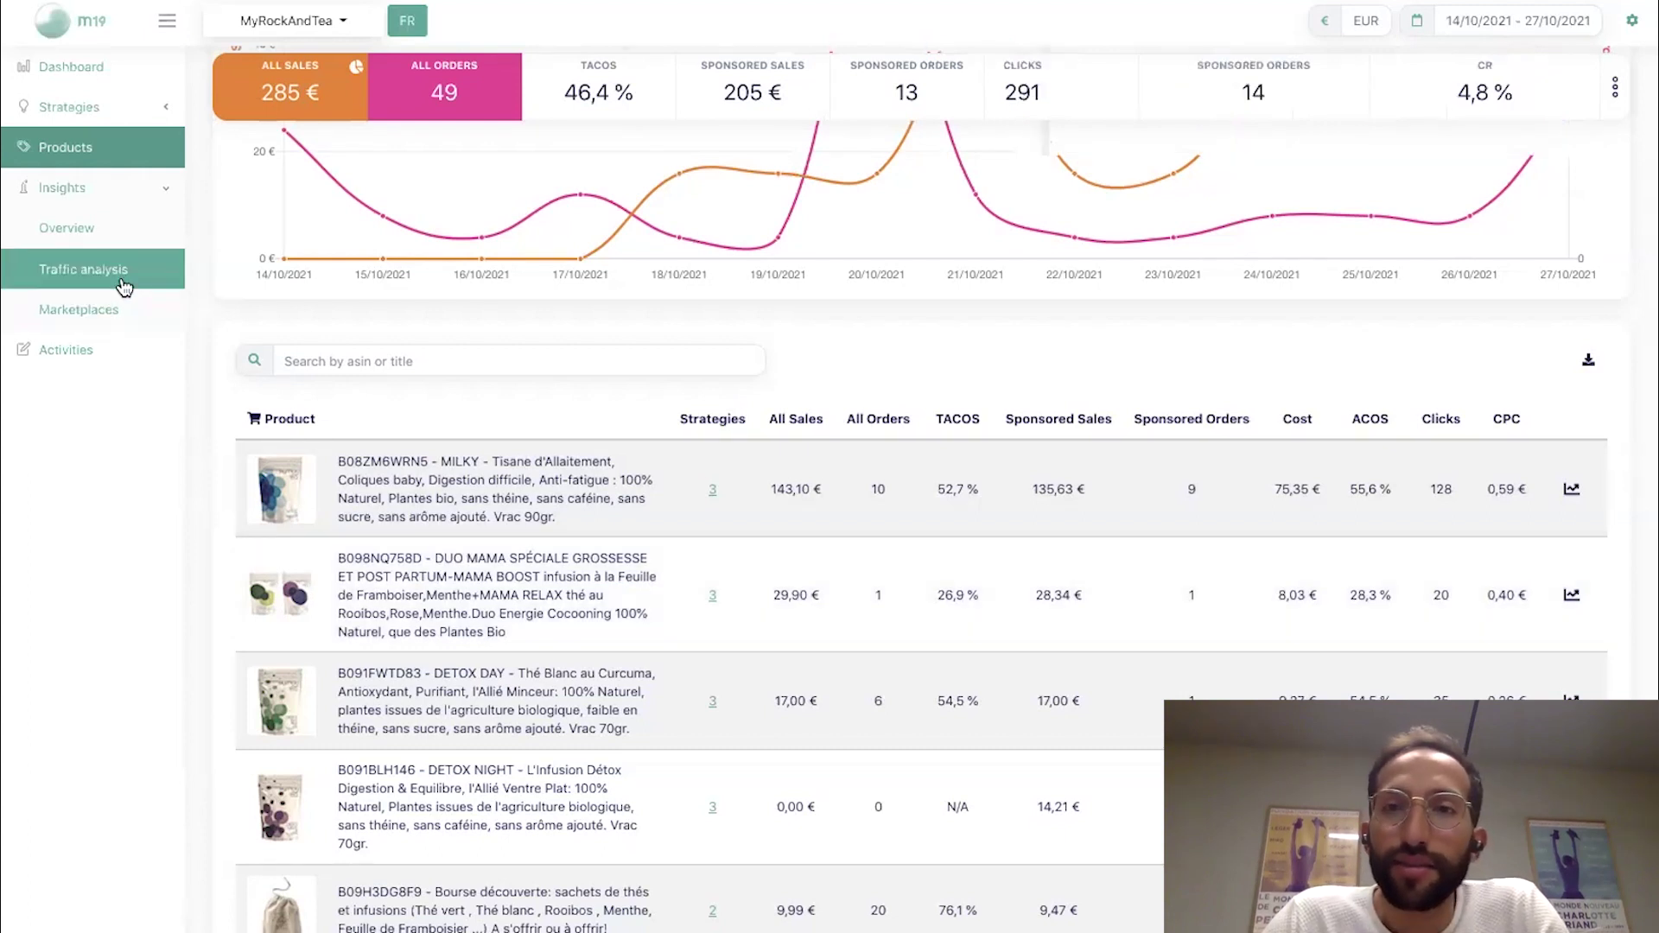
click(123, 278)
- Scroll the Traffic analysis page up and down to review its KPI cards and breakdowns
scroll(923, 442, up, 8)
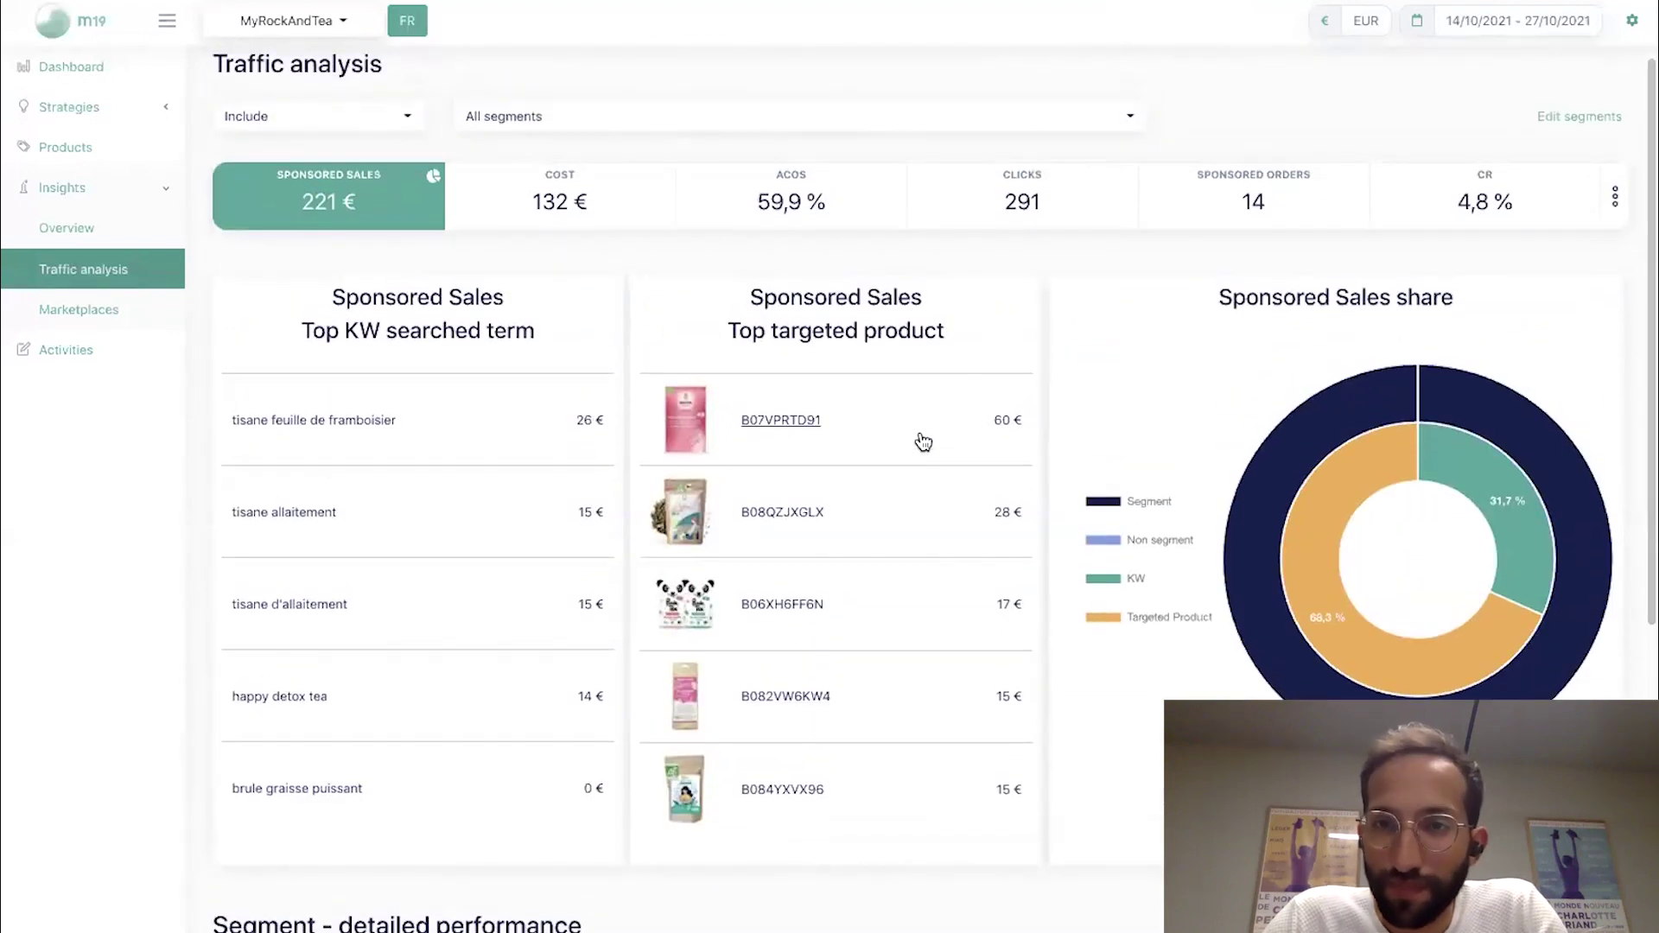
scroll(923, 442, up, 1)
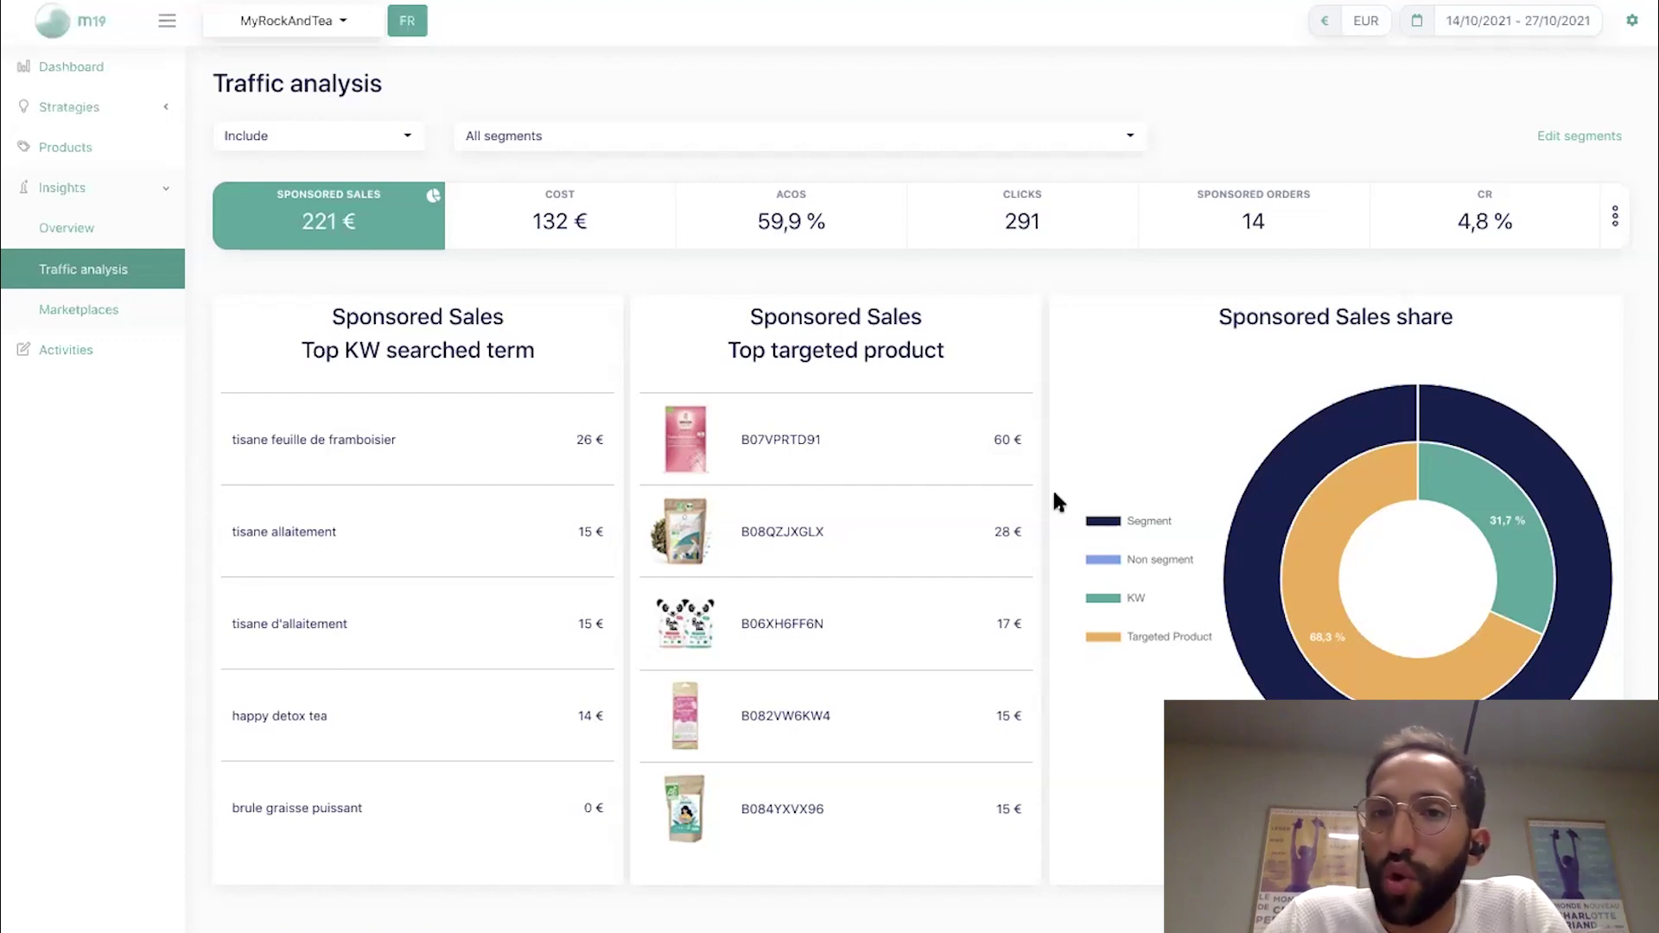
scroll(1055, 497, down, 2)
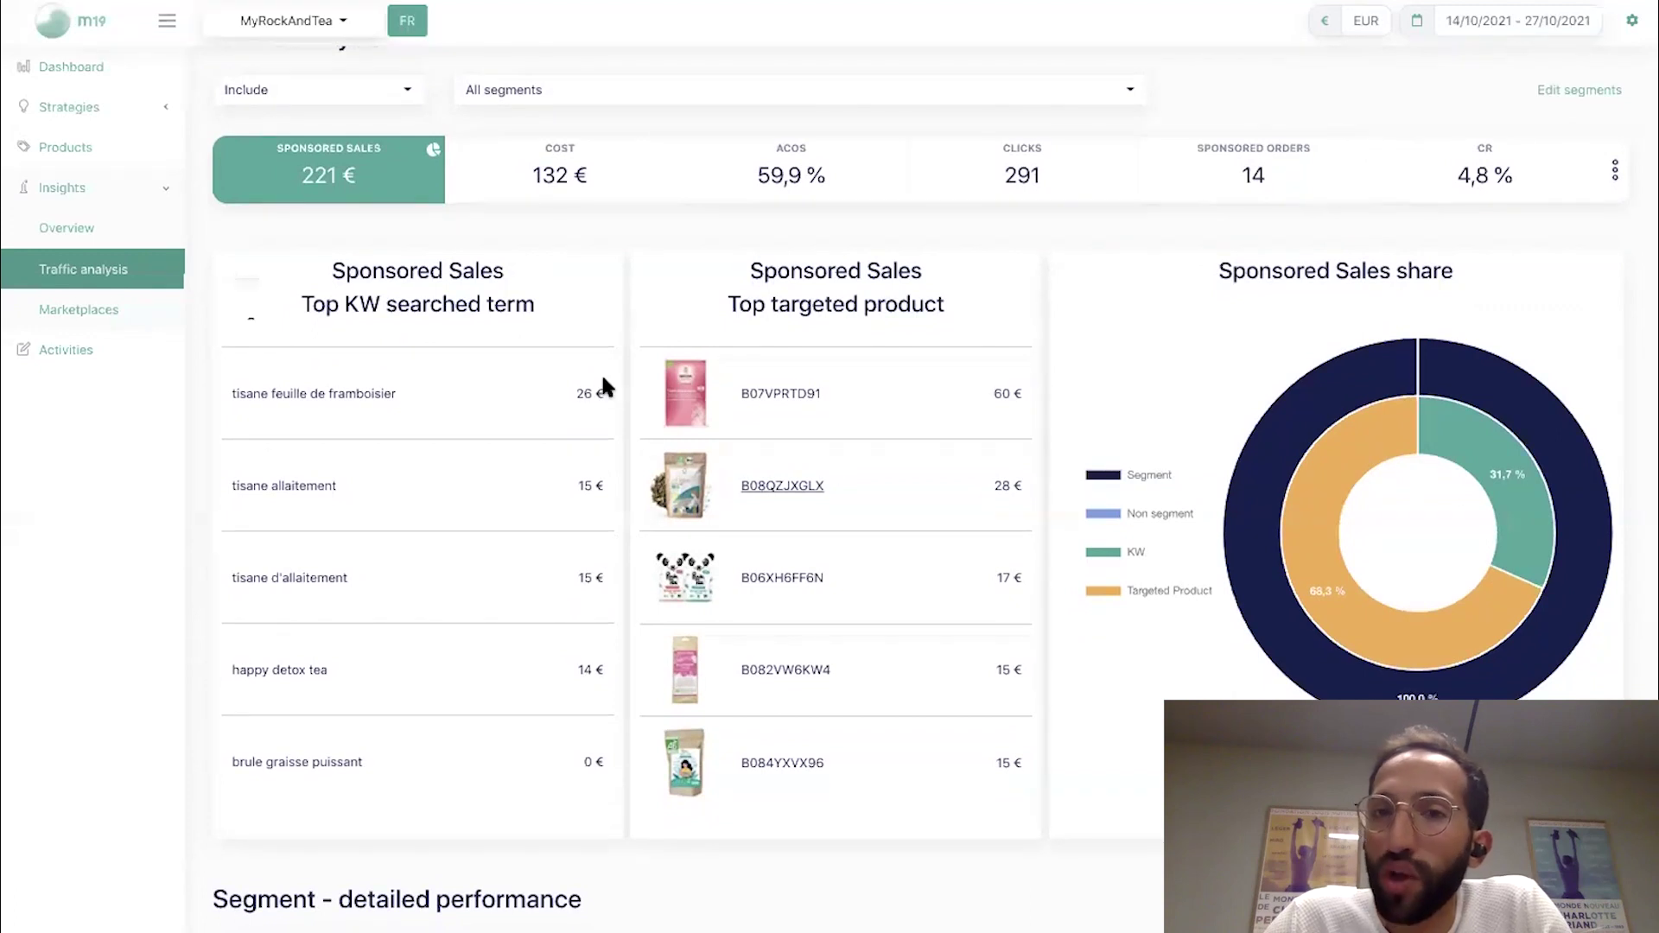
scroll(600, 377, up, 2)
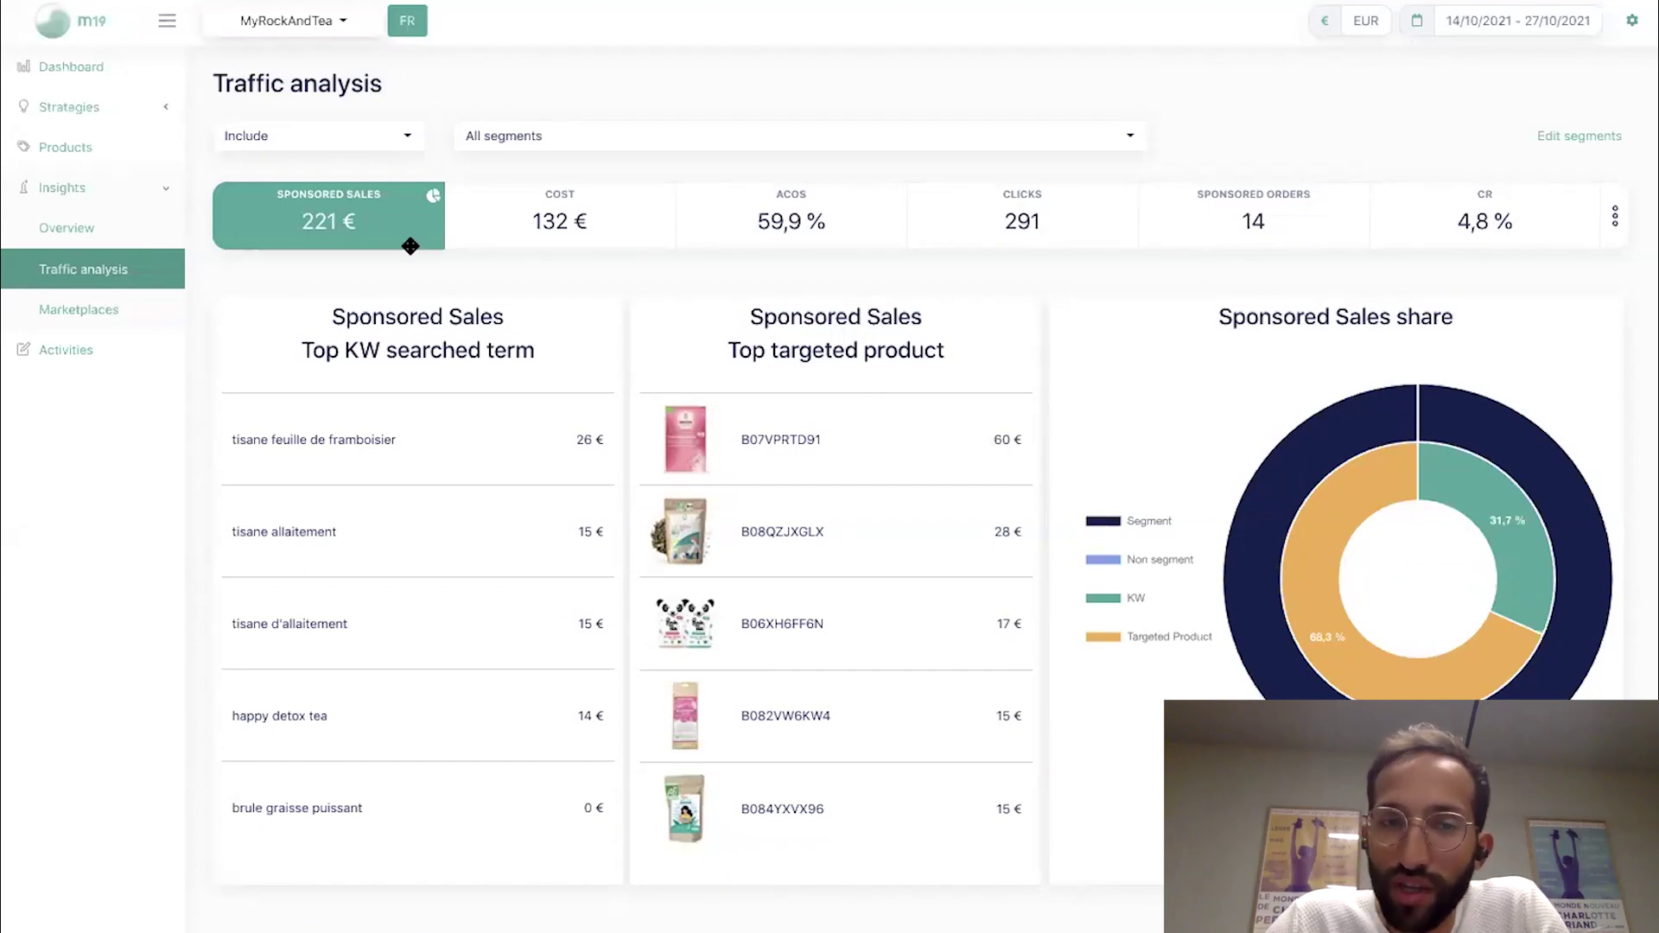
- Break keywords and products down by Cost: a 40,6 % keywords and 59,4 % targeted products share
click(582, 224)
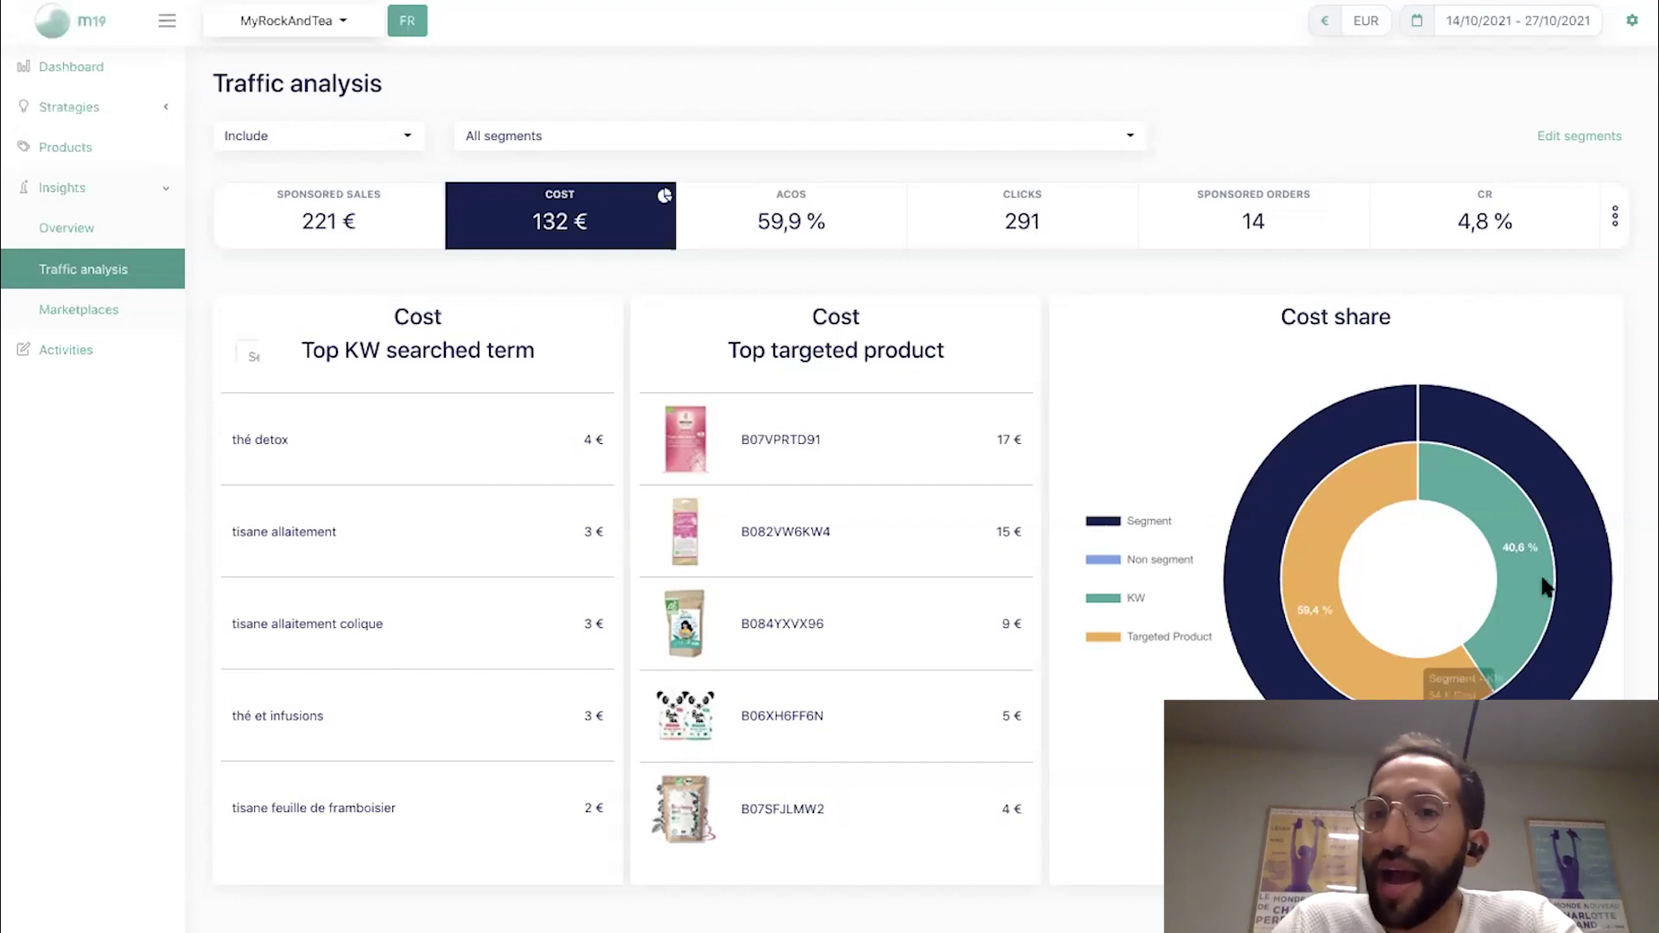
mouse_move(1405, 510)
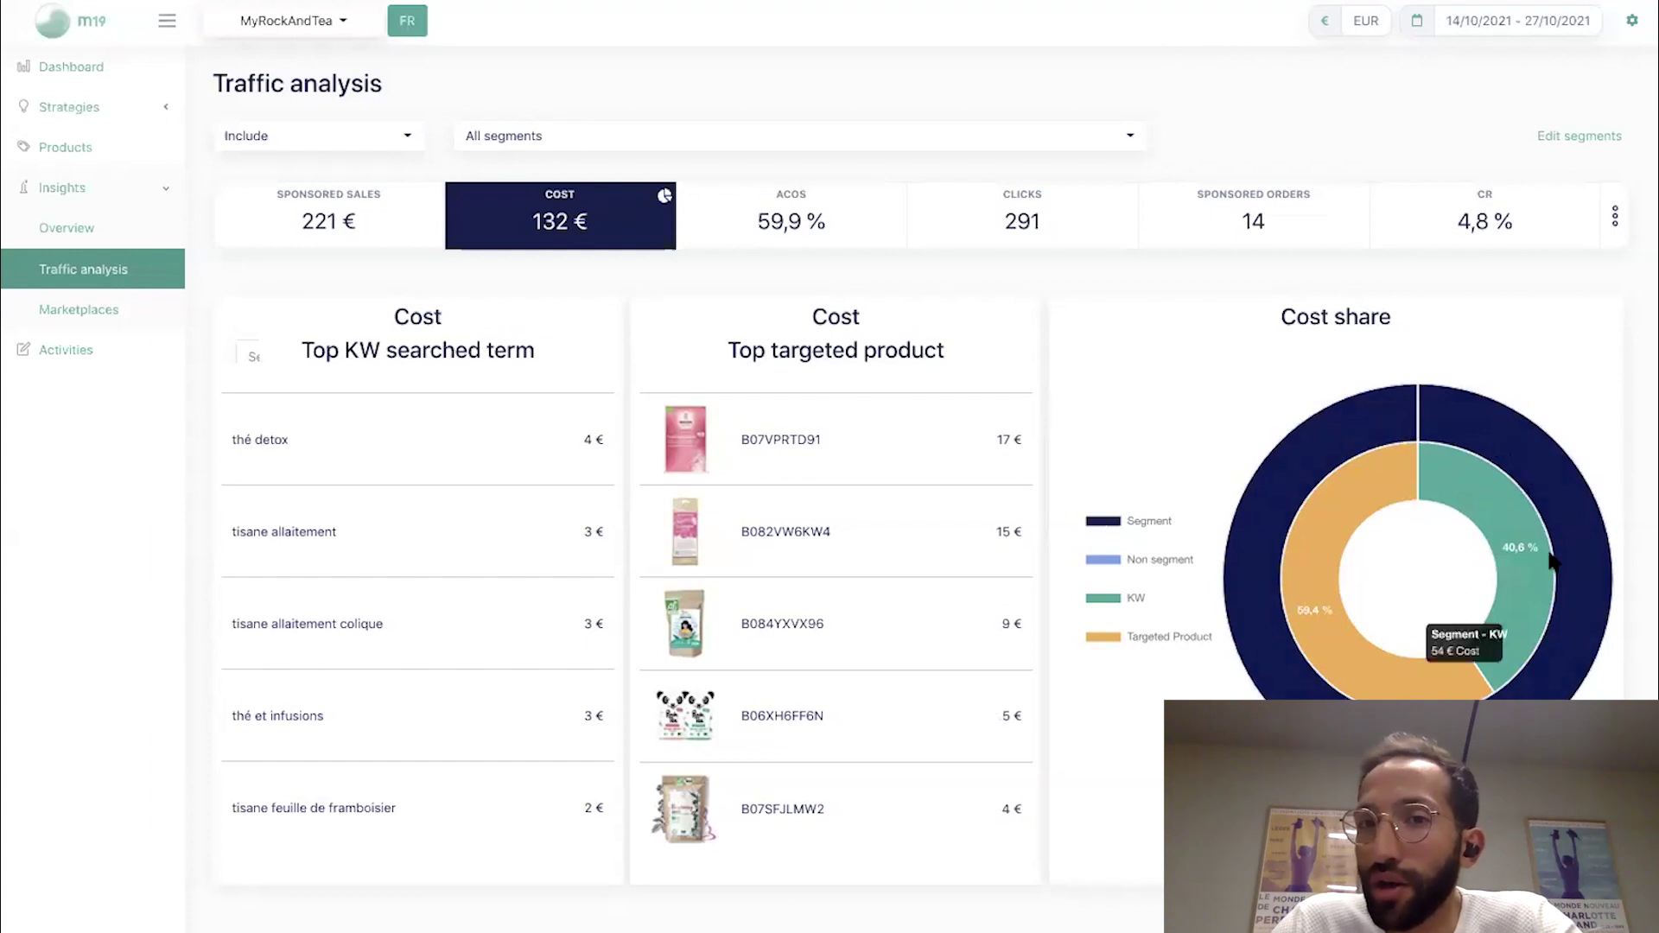
mouse_move(1471, 666)
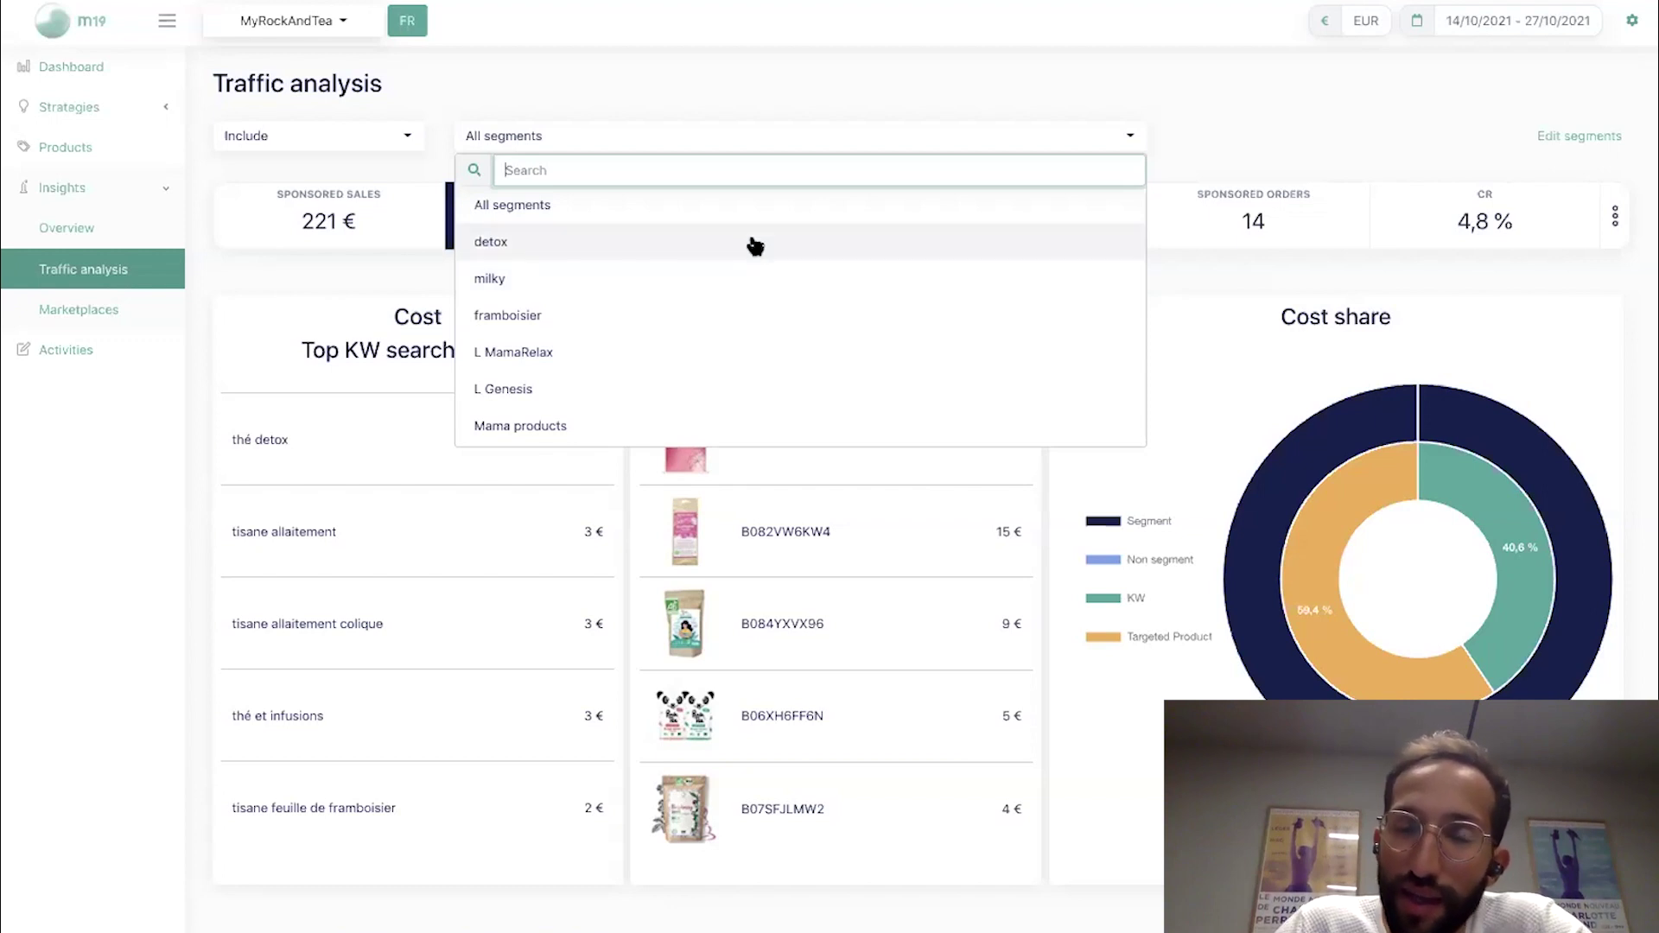
- Filter to the detox segment and show its breakdown by Sponsored Sales (17 €, 53,1 % ACOS)
click(755, 247)
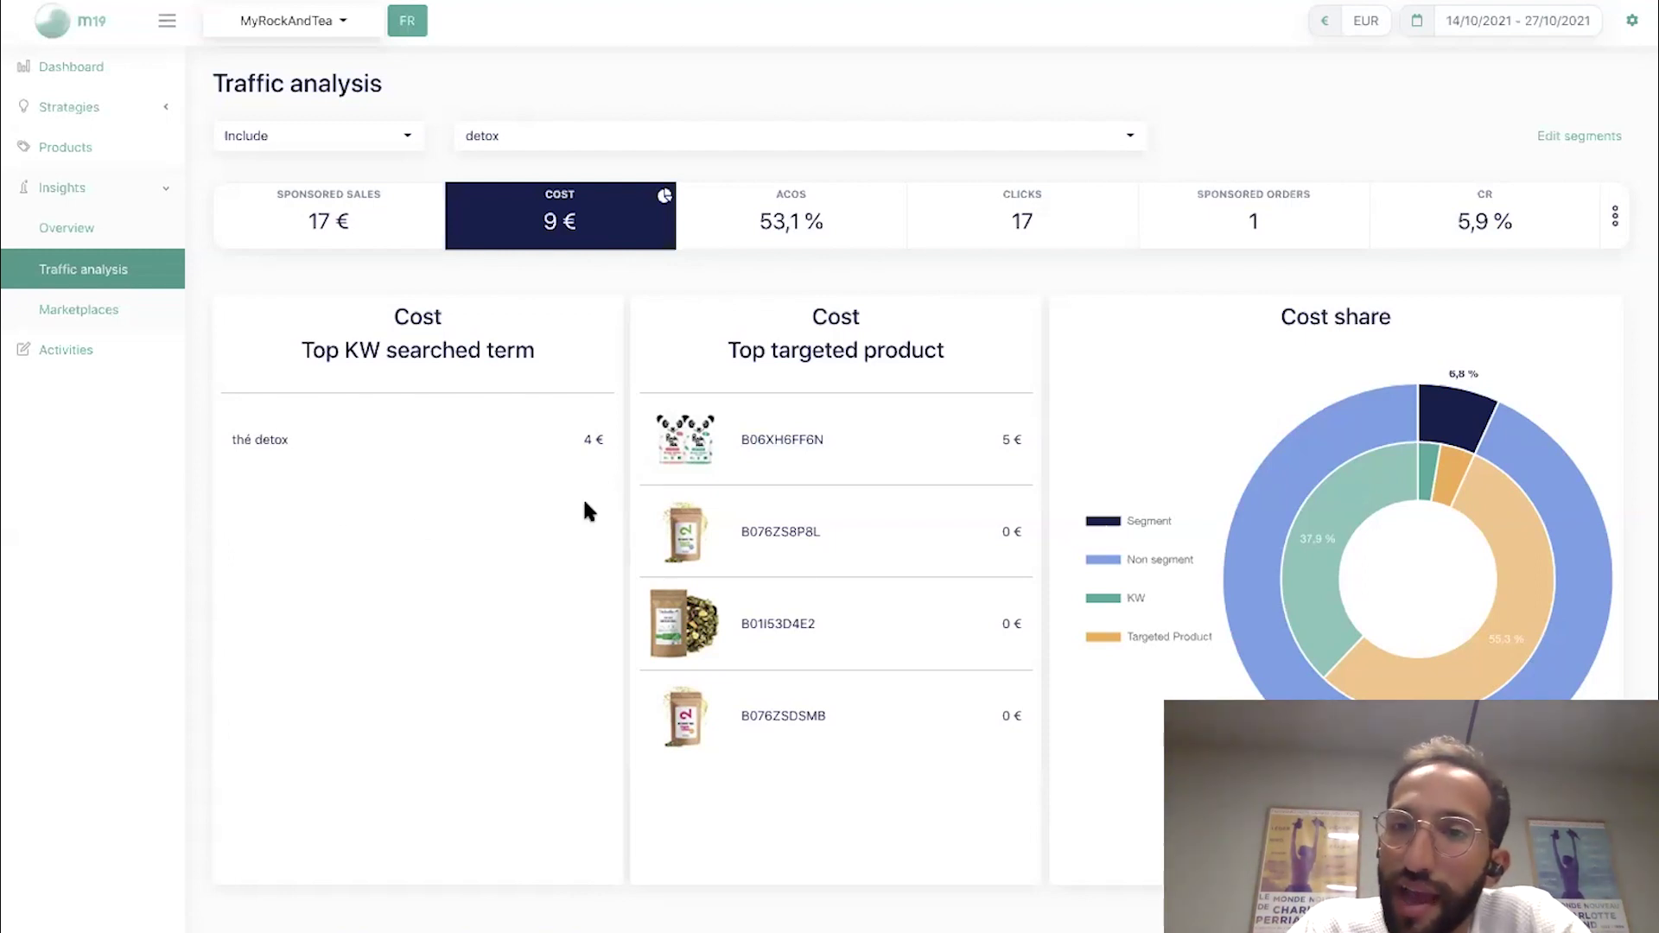
mouse_move(1418, 419)
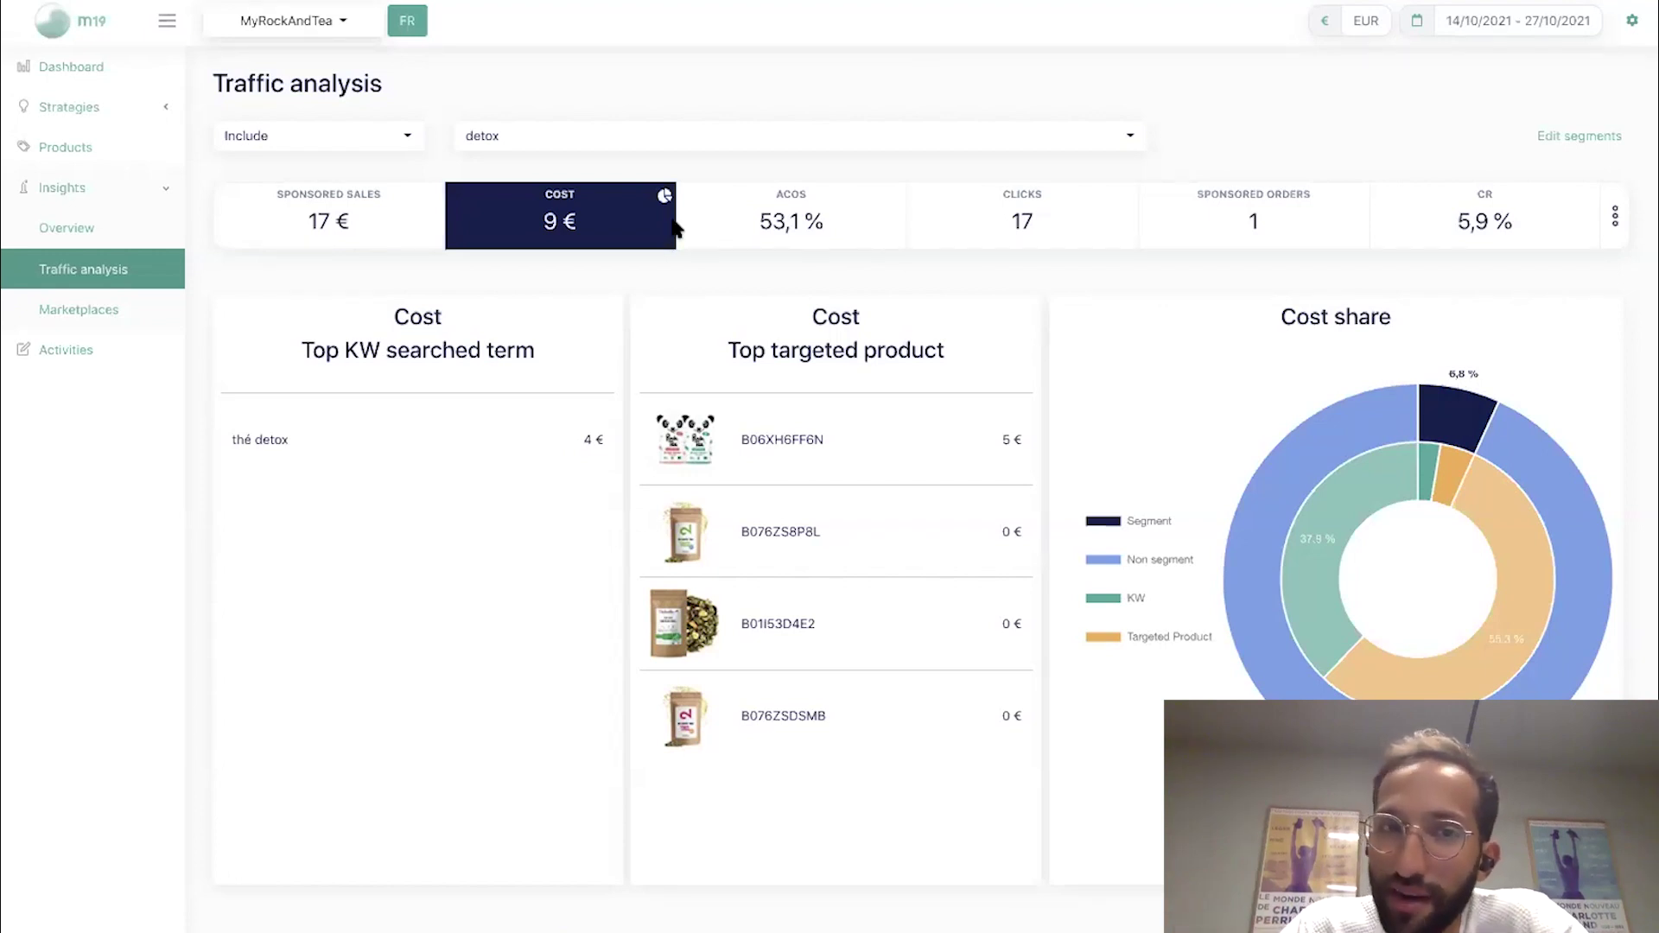
click(355, 223)
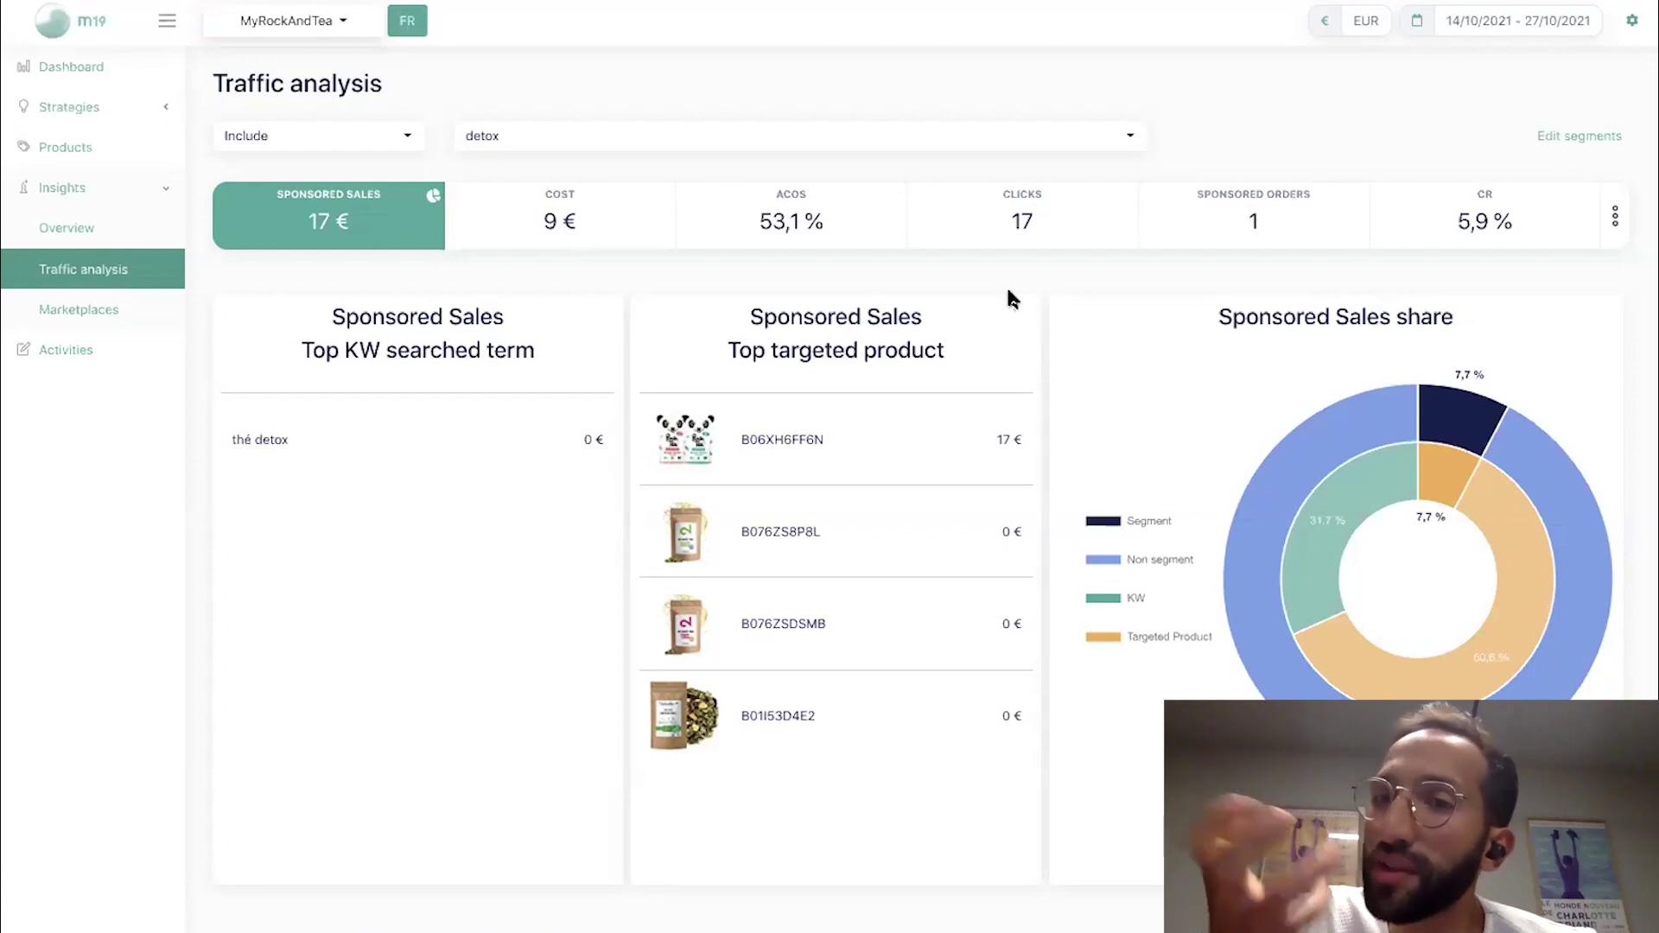
- Create a new segment named 'Organic search terms' from the segment management page
click(842, 140)
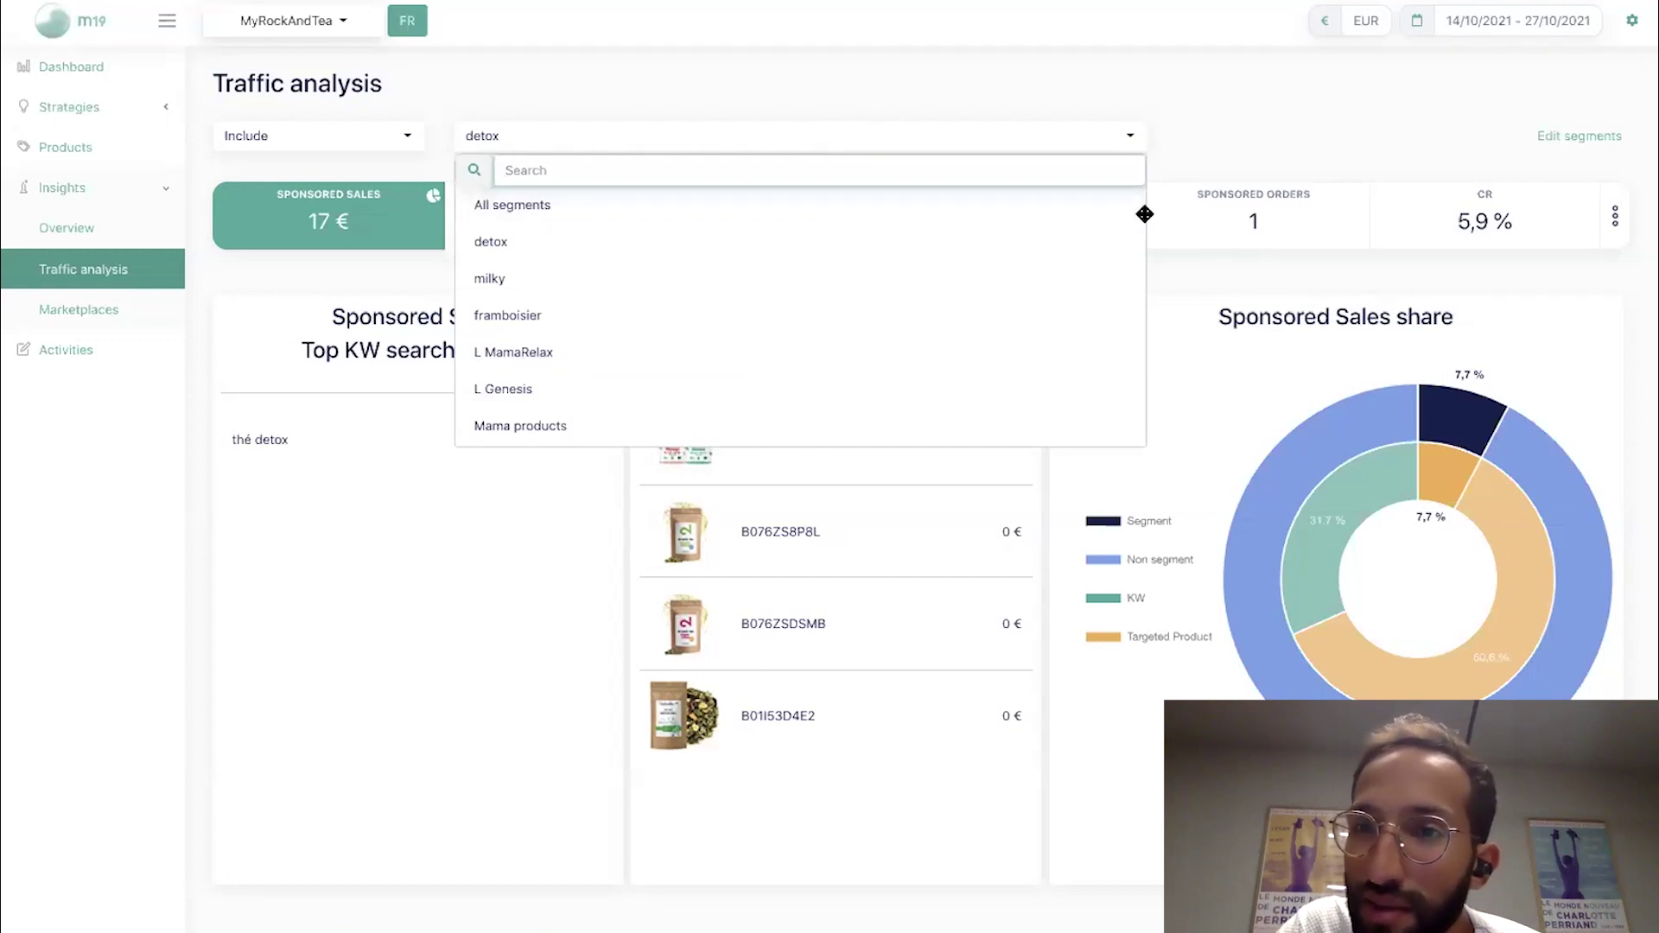
click(1619, 138)
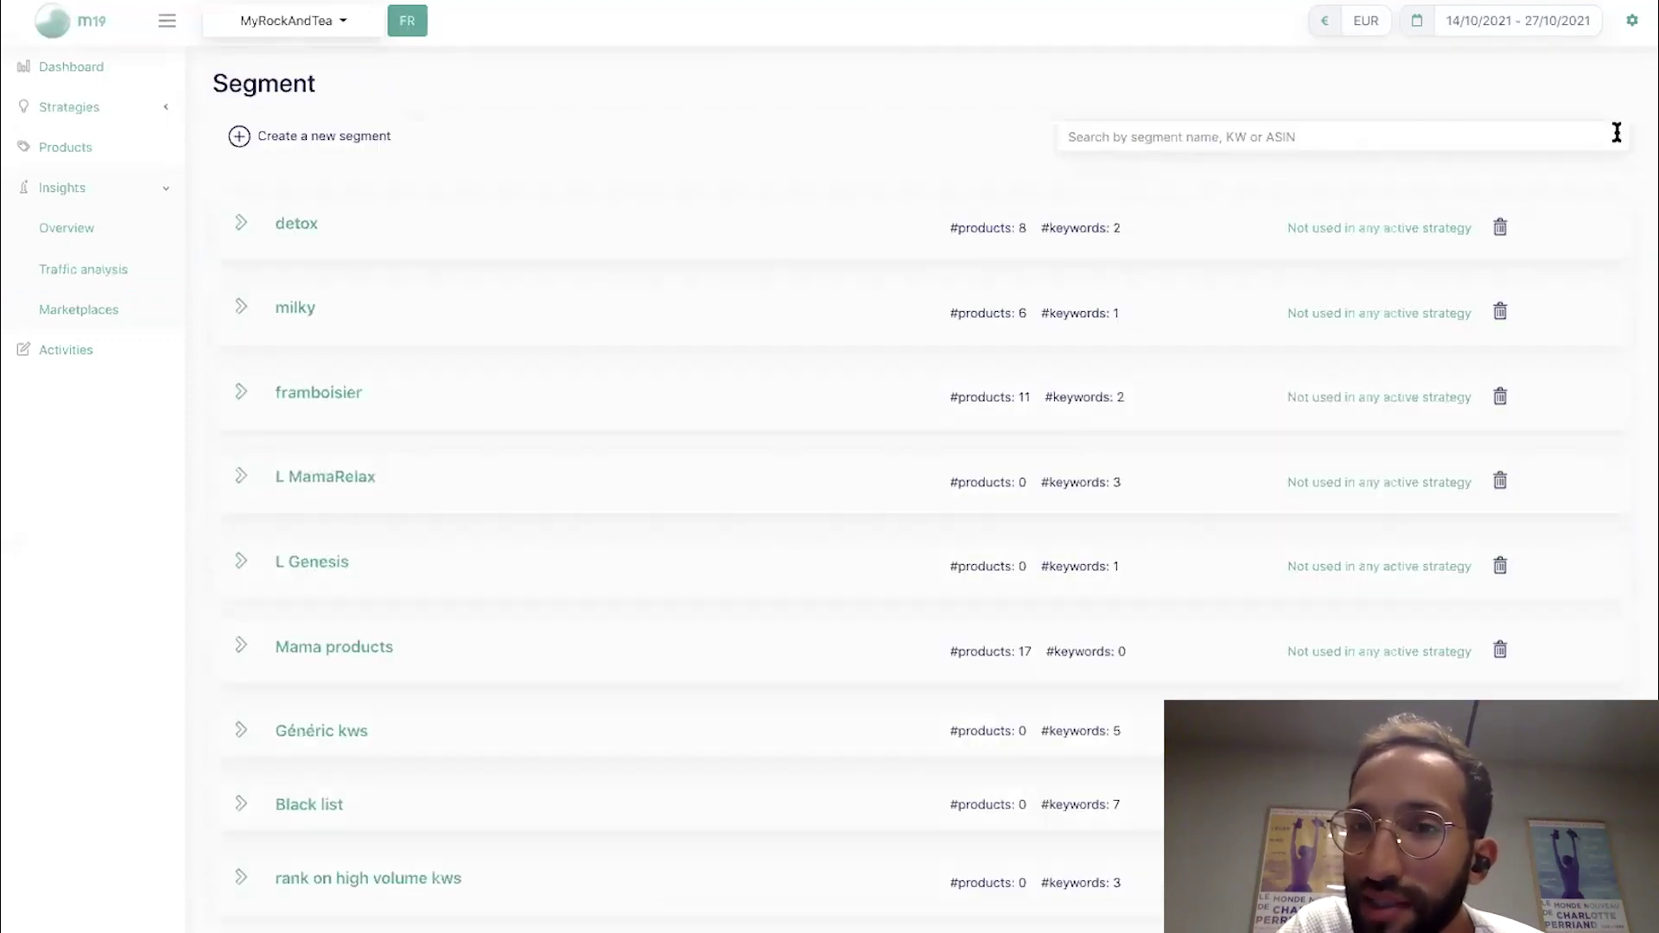
click(317, 136)
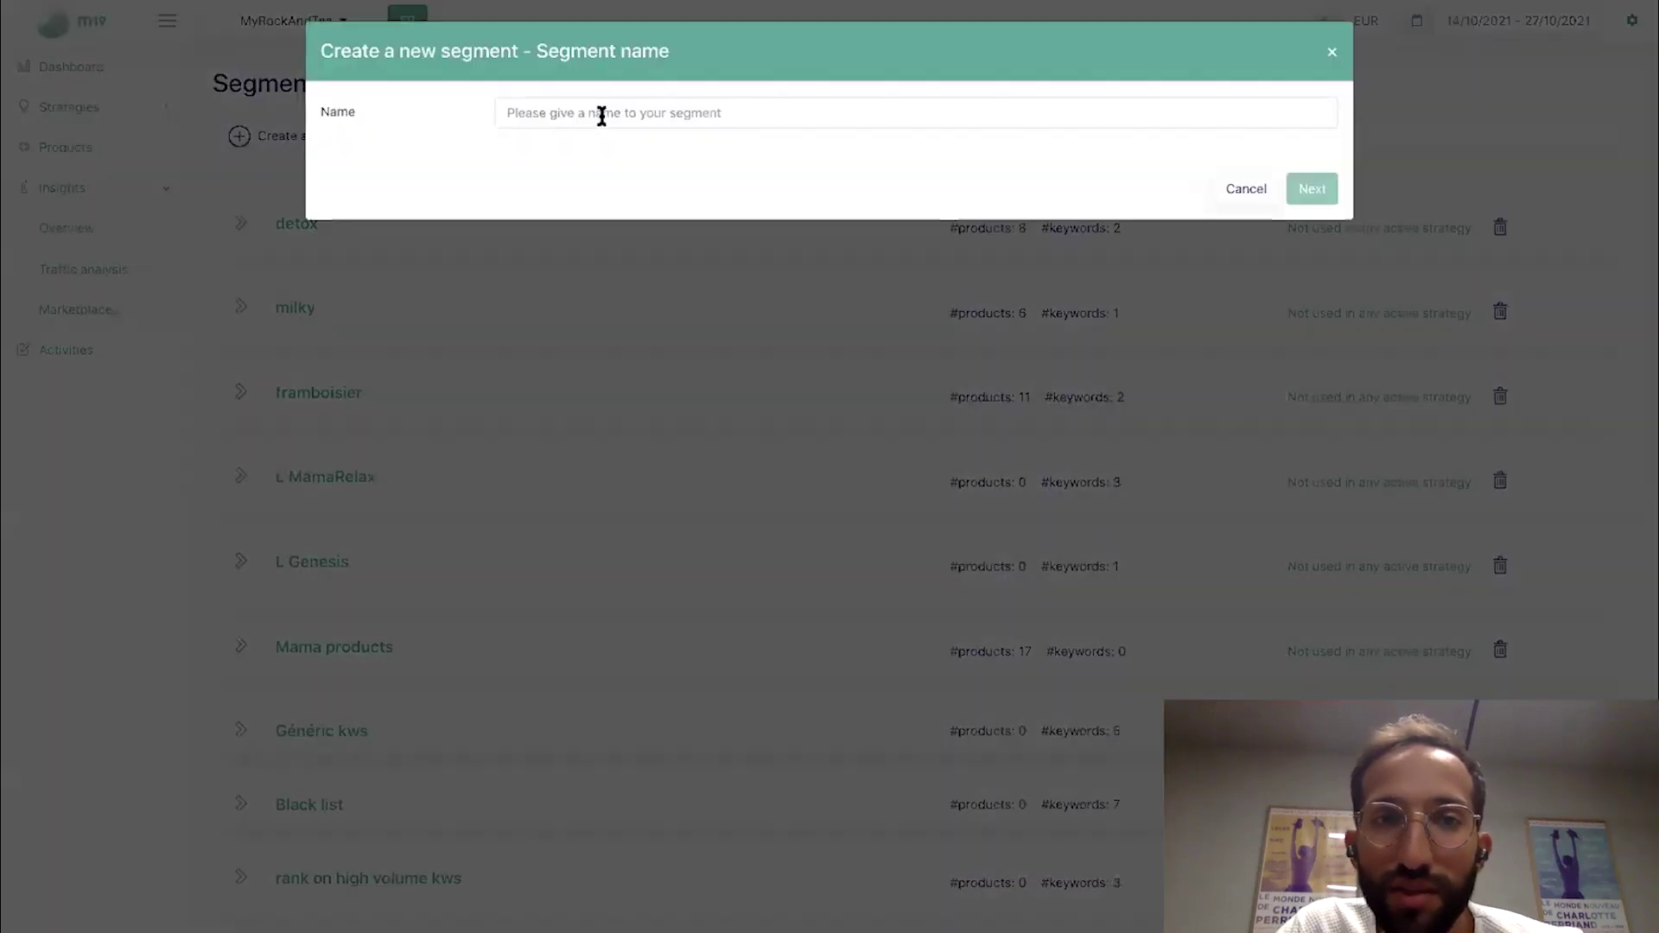
click(600, 114)
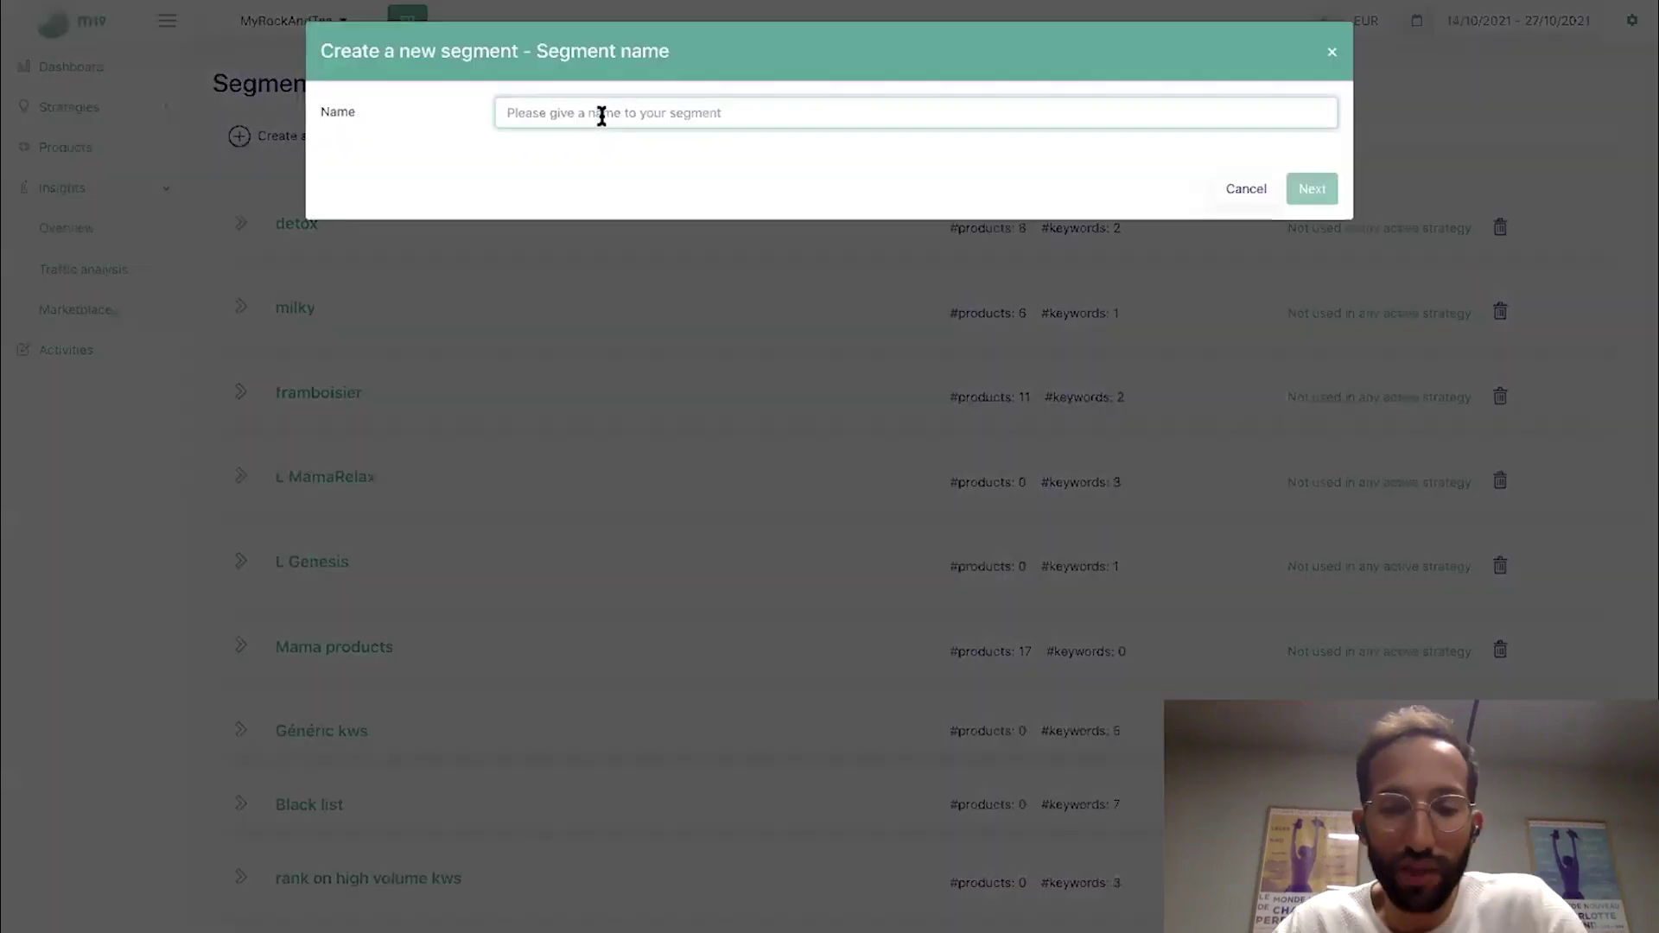
text(Org)
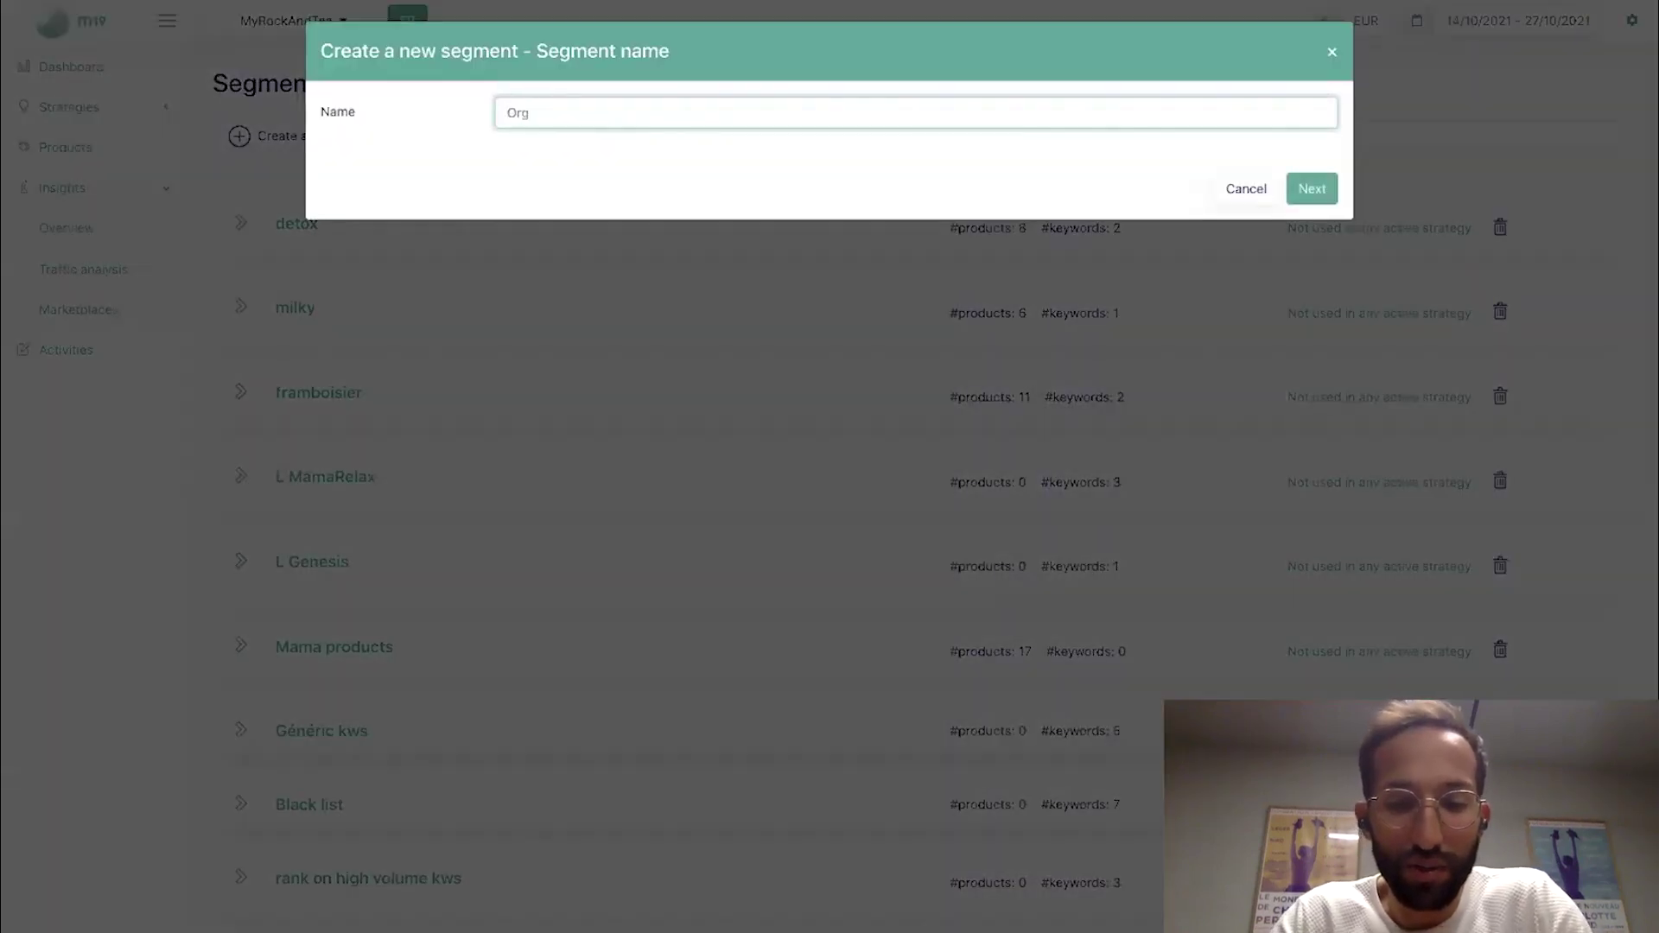
text(anic tra)
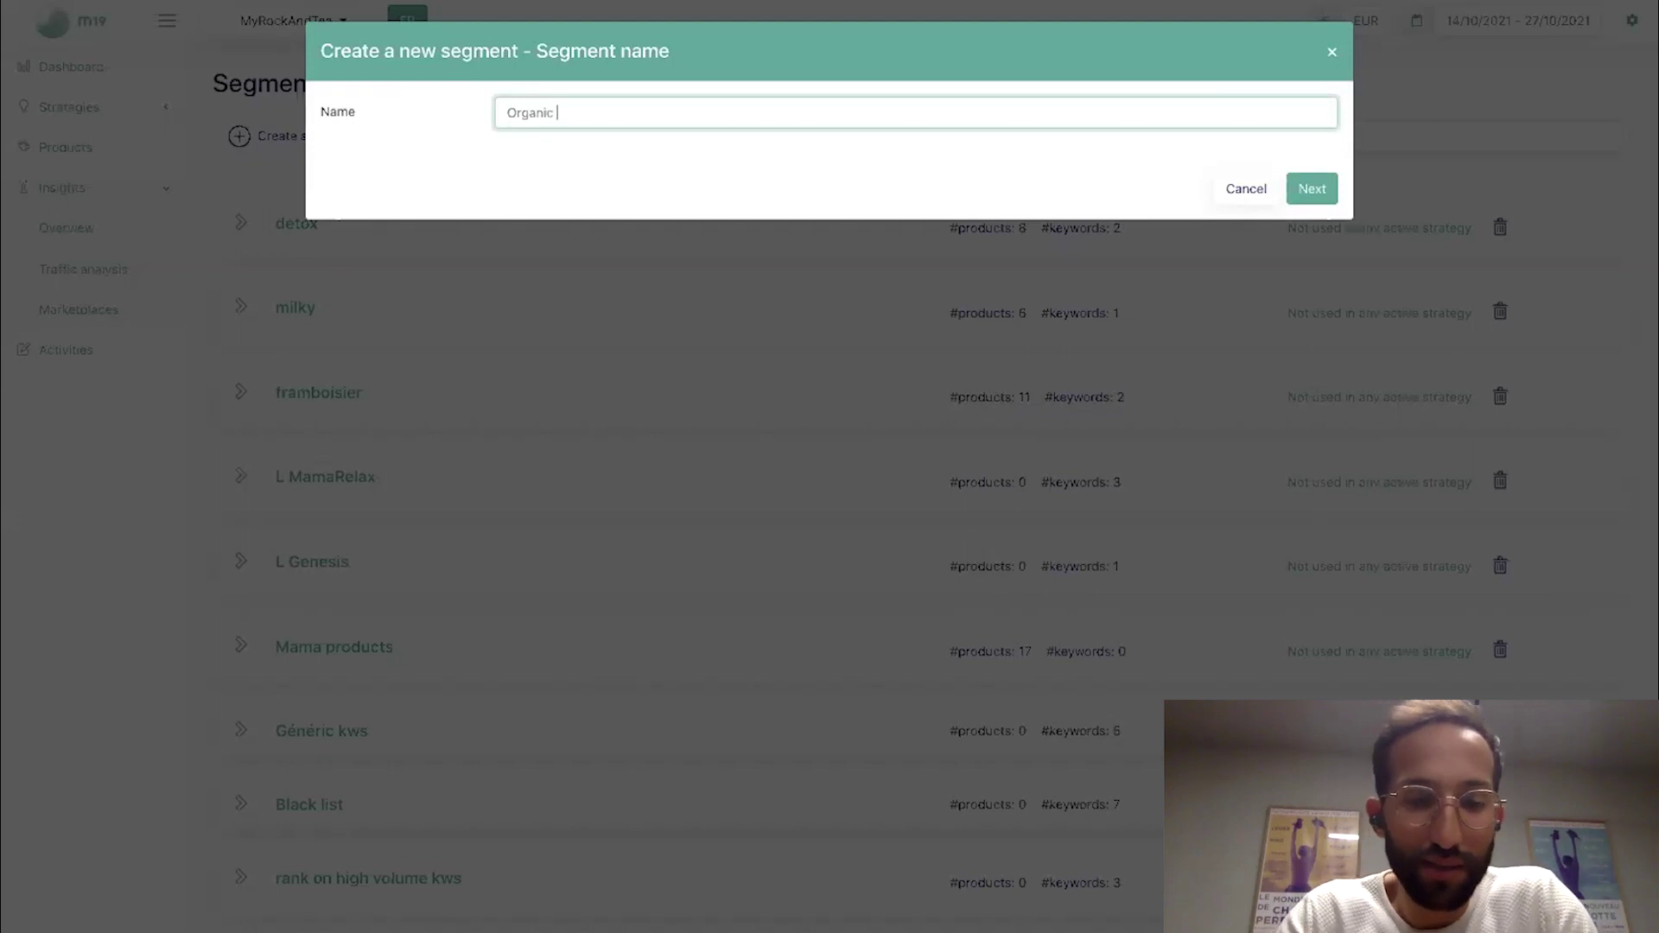
key(BackSpace)
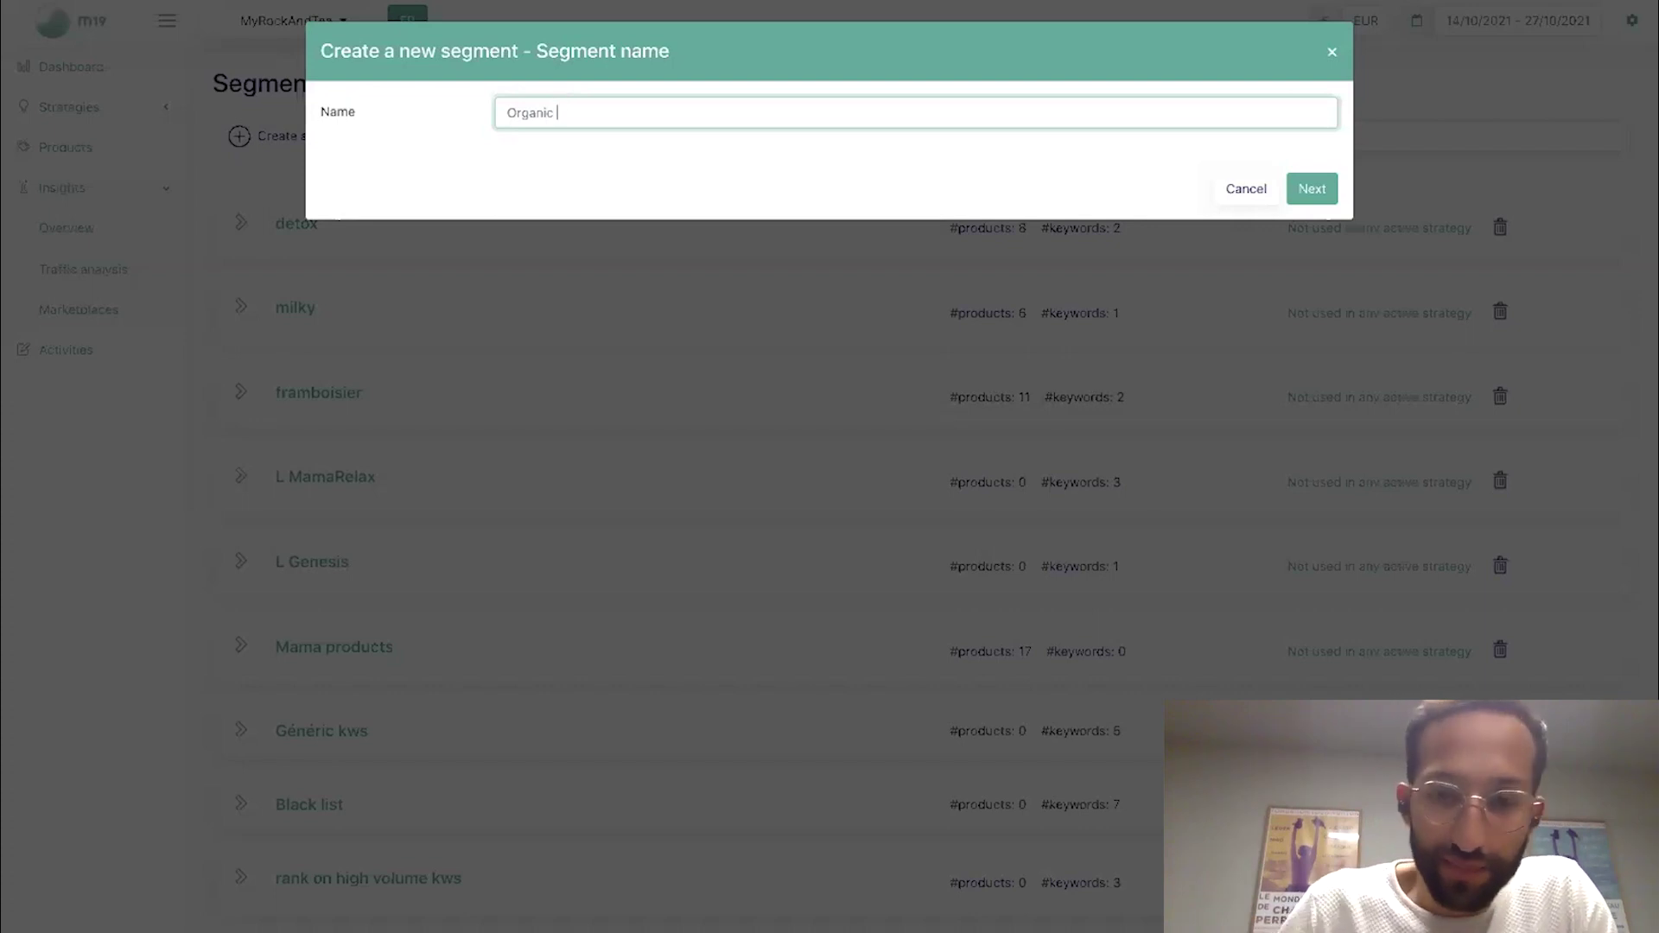
text(search terms)
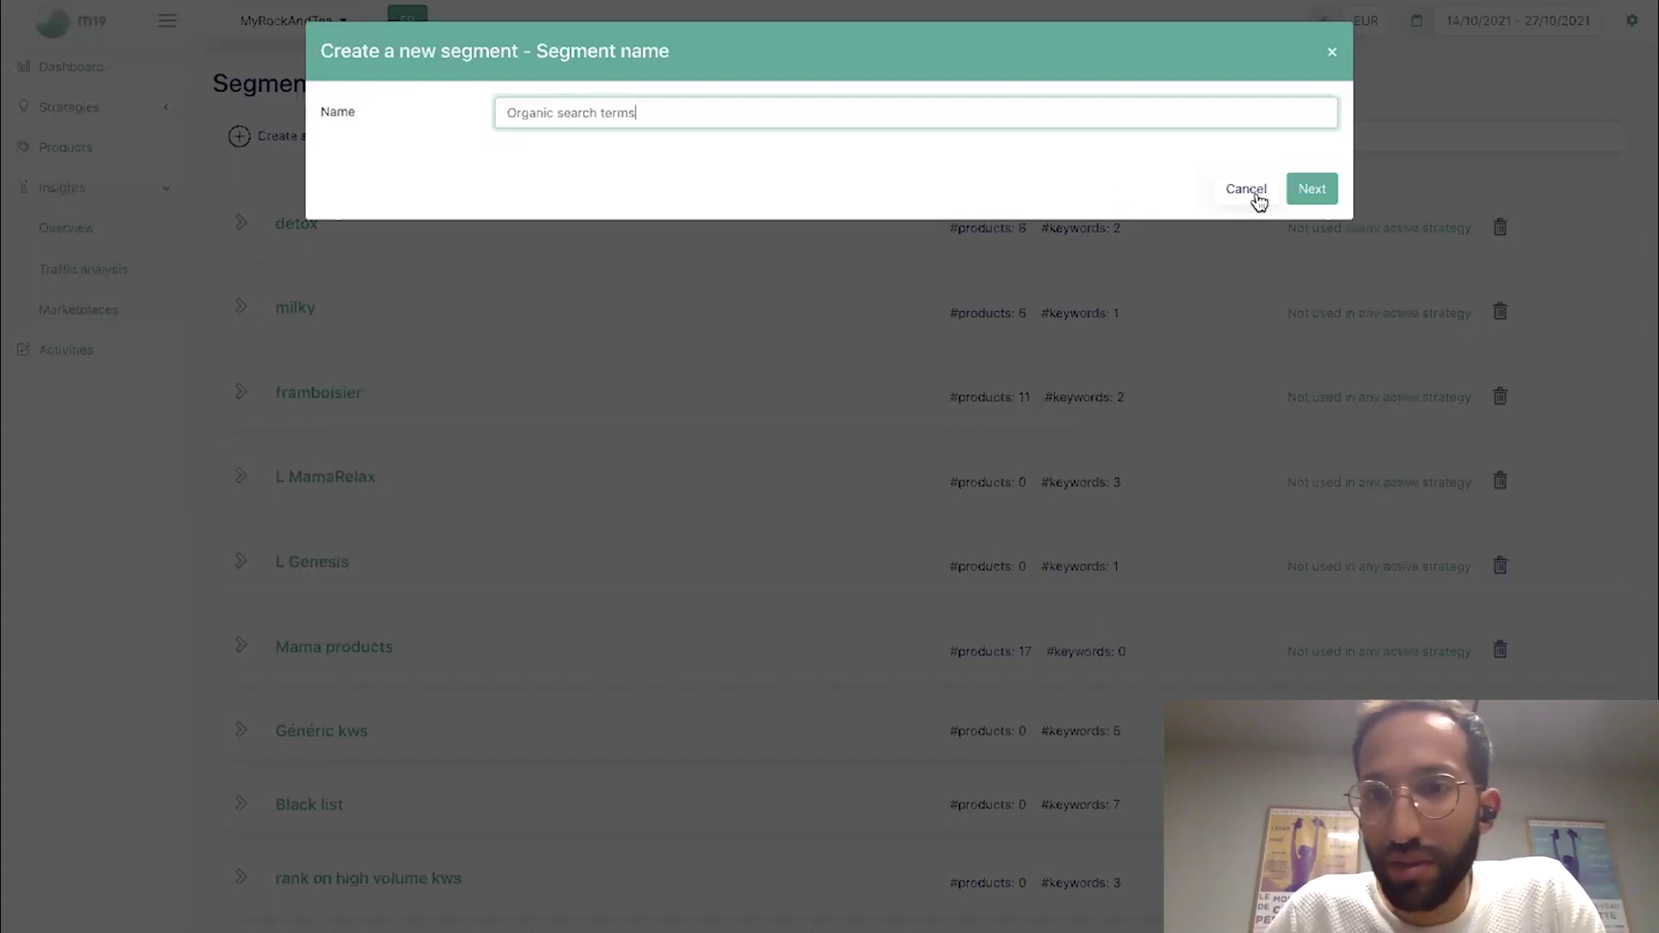
click(1321, 192)
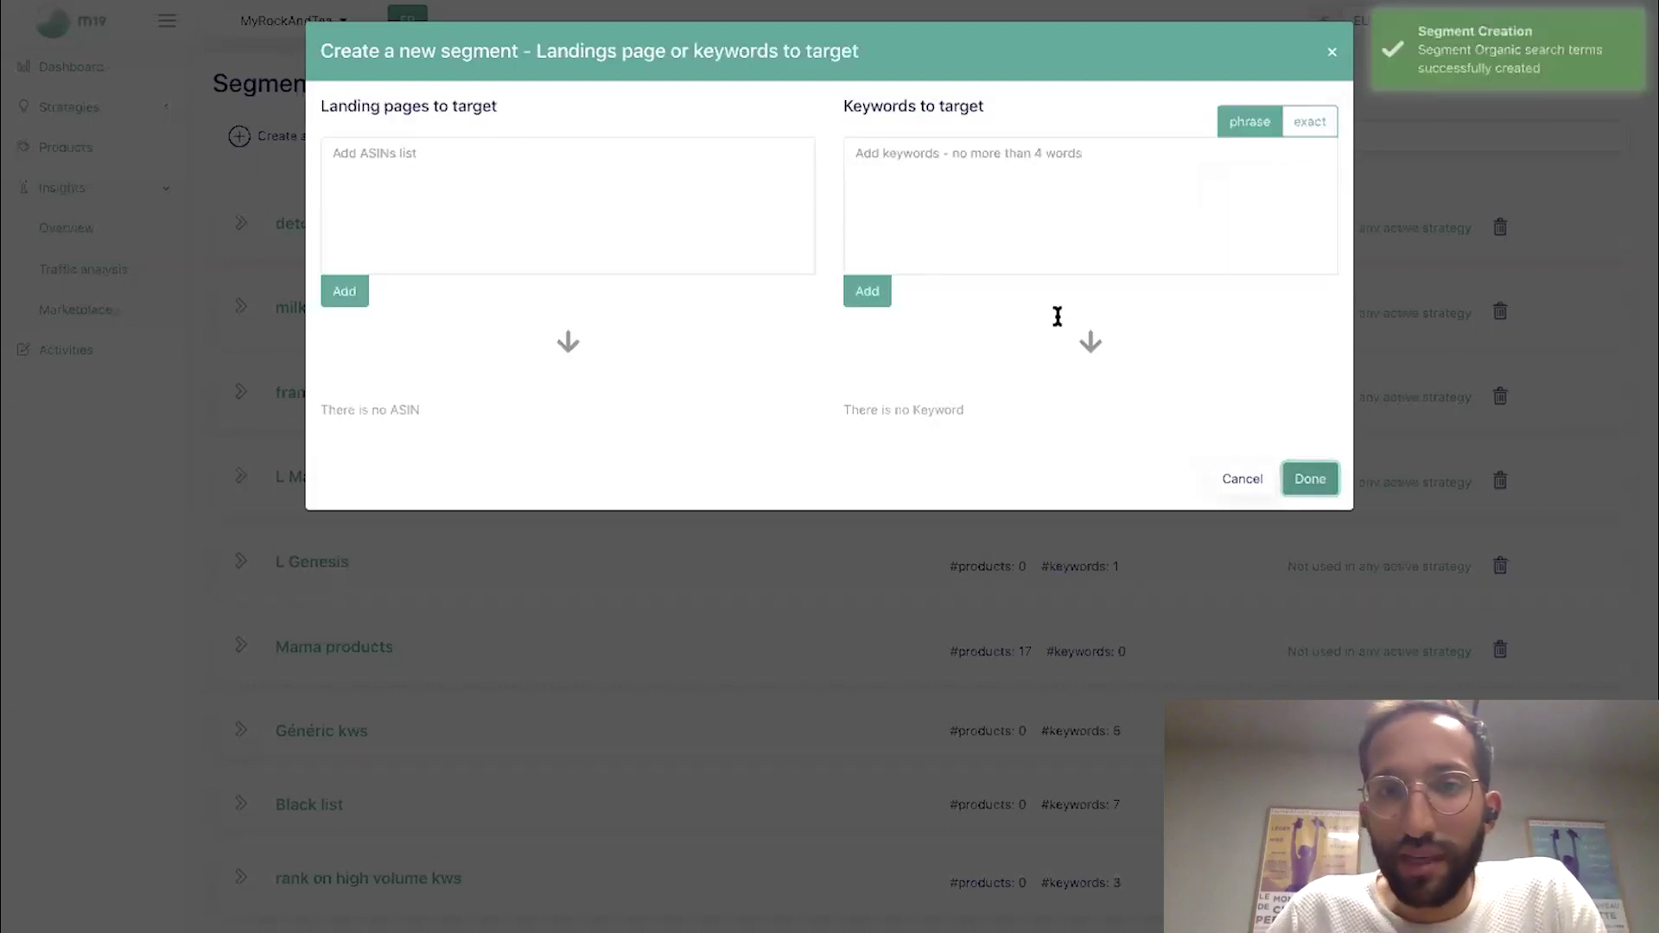
- Target the phrase keyword 'organic' in the segment and save it
click(926, 202)
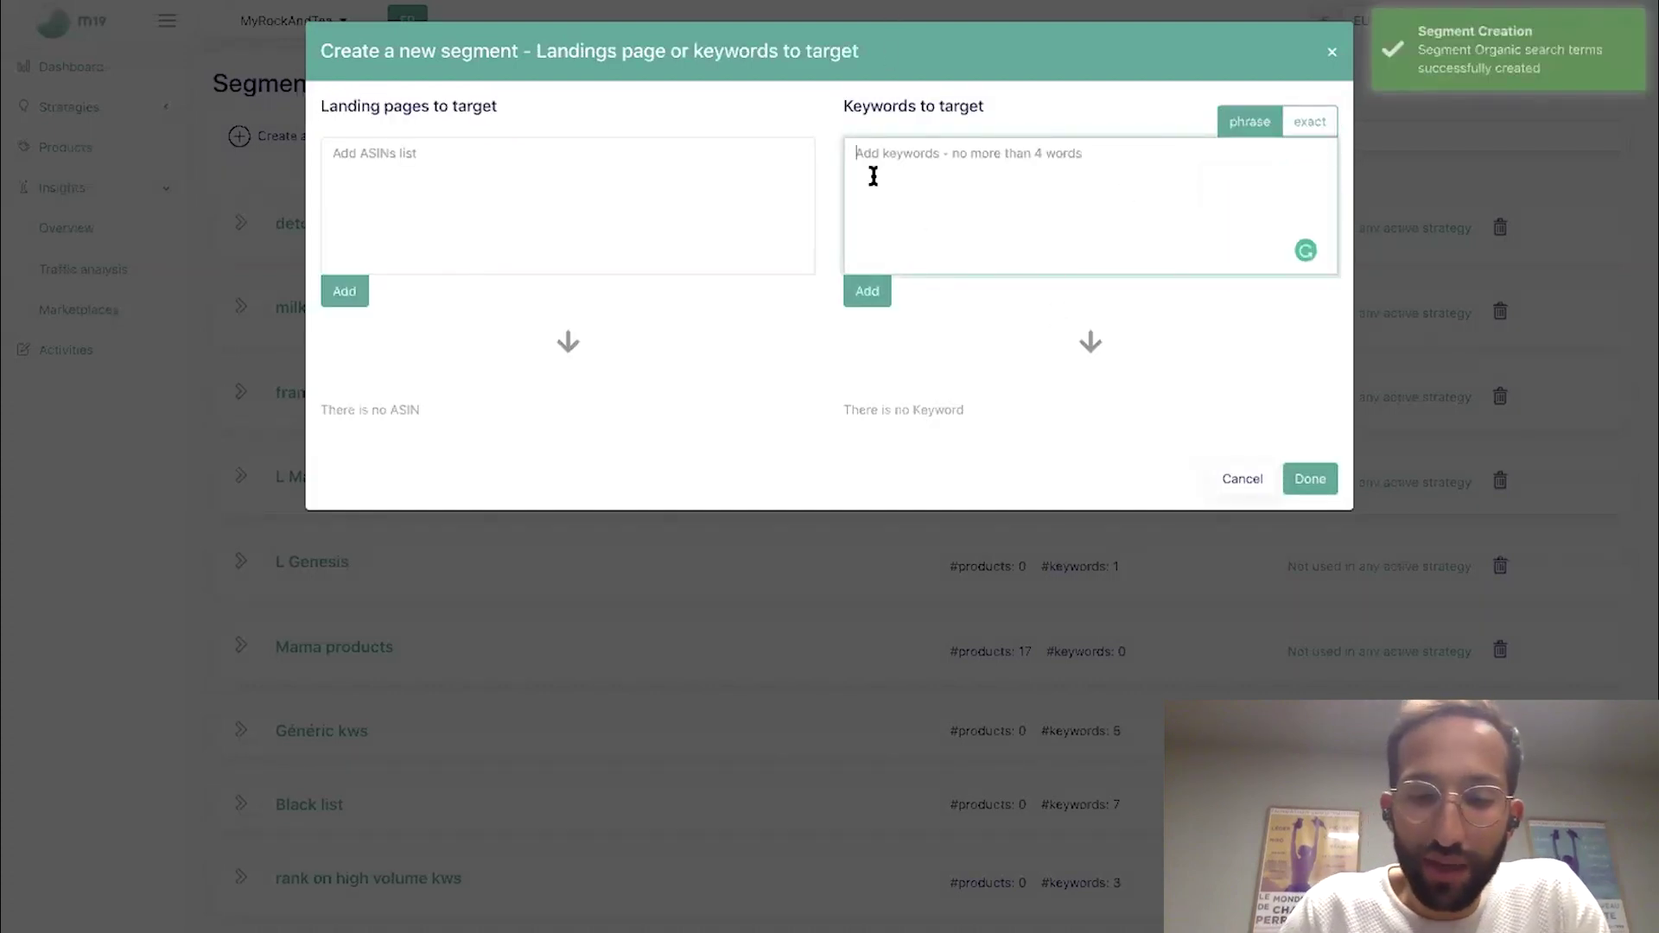
text(organic)
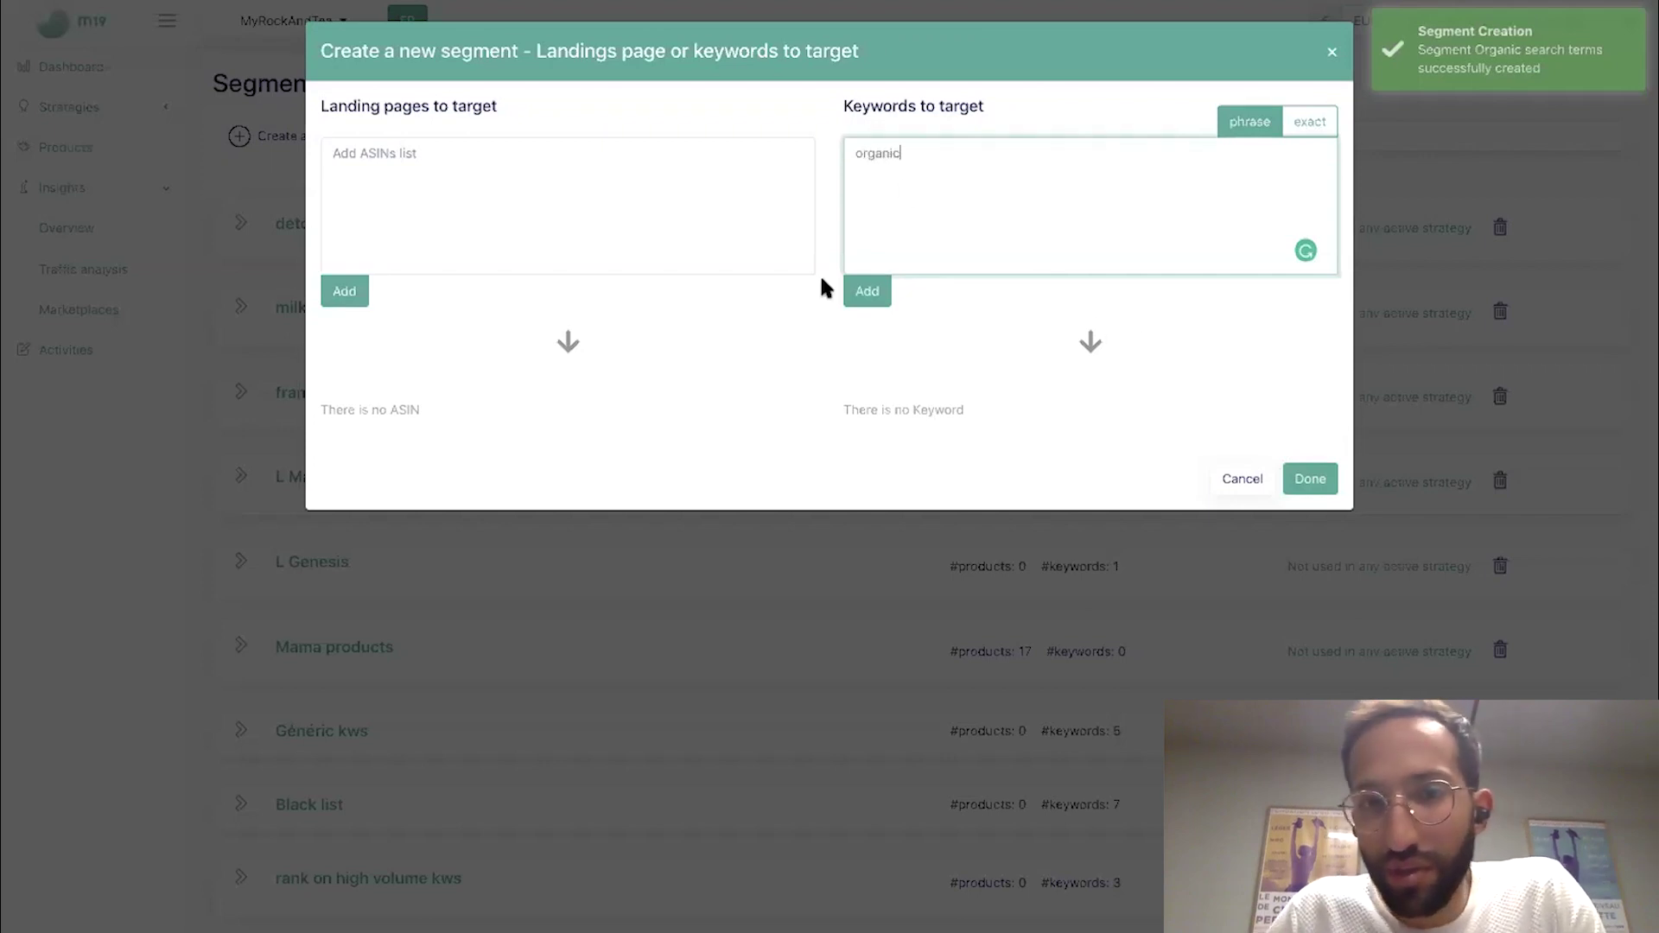
click(867, 291)
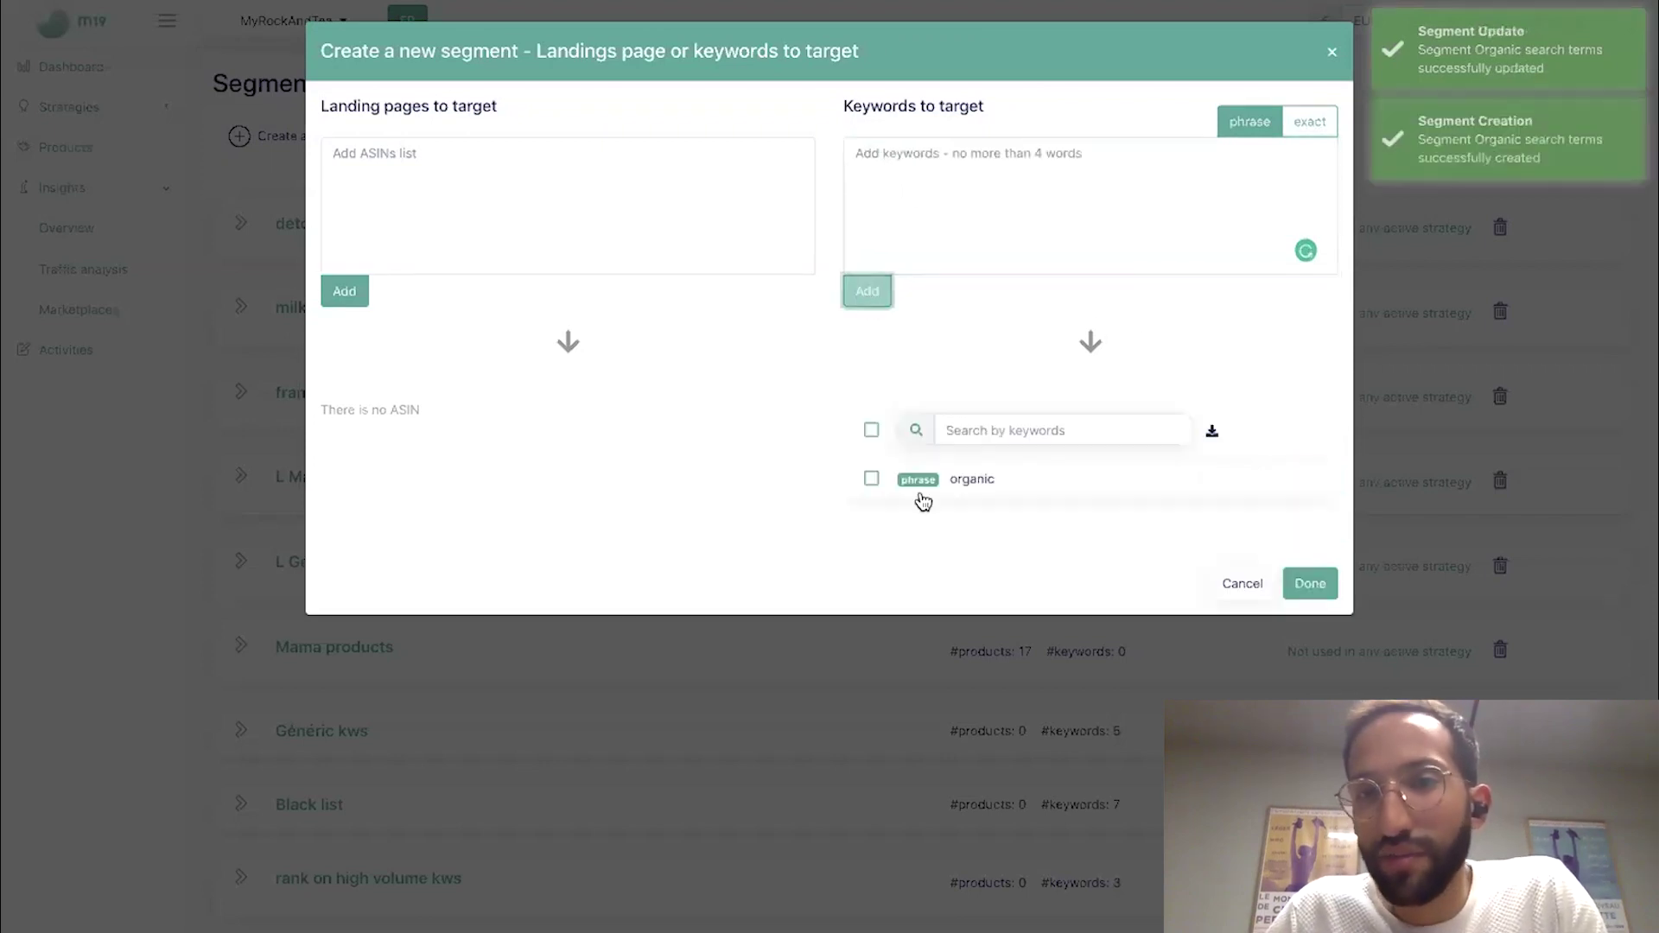
click(1319, 587)
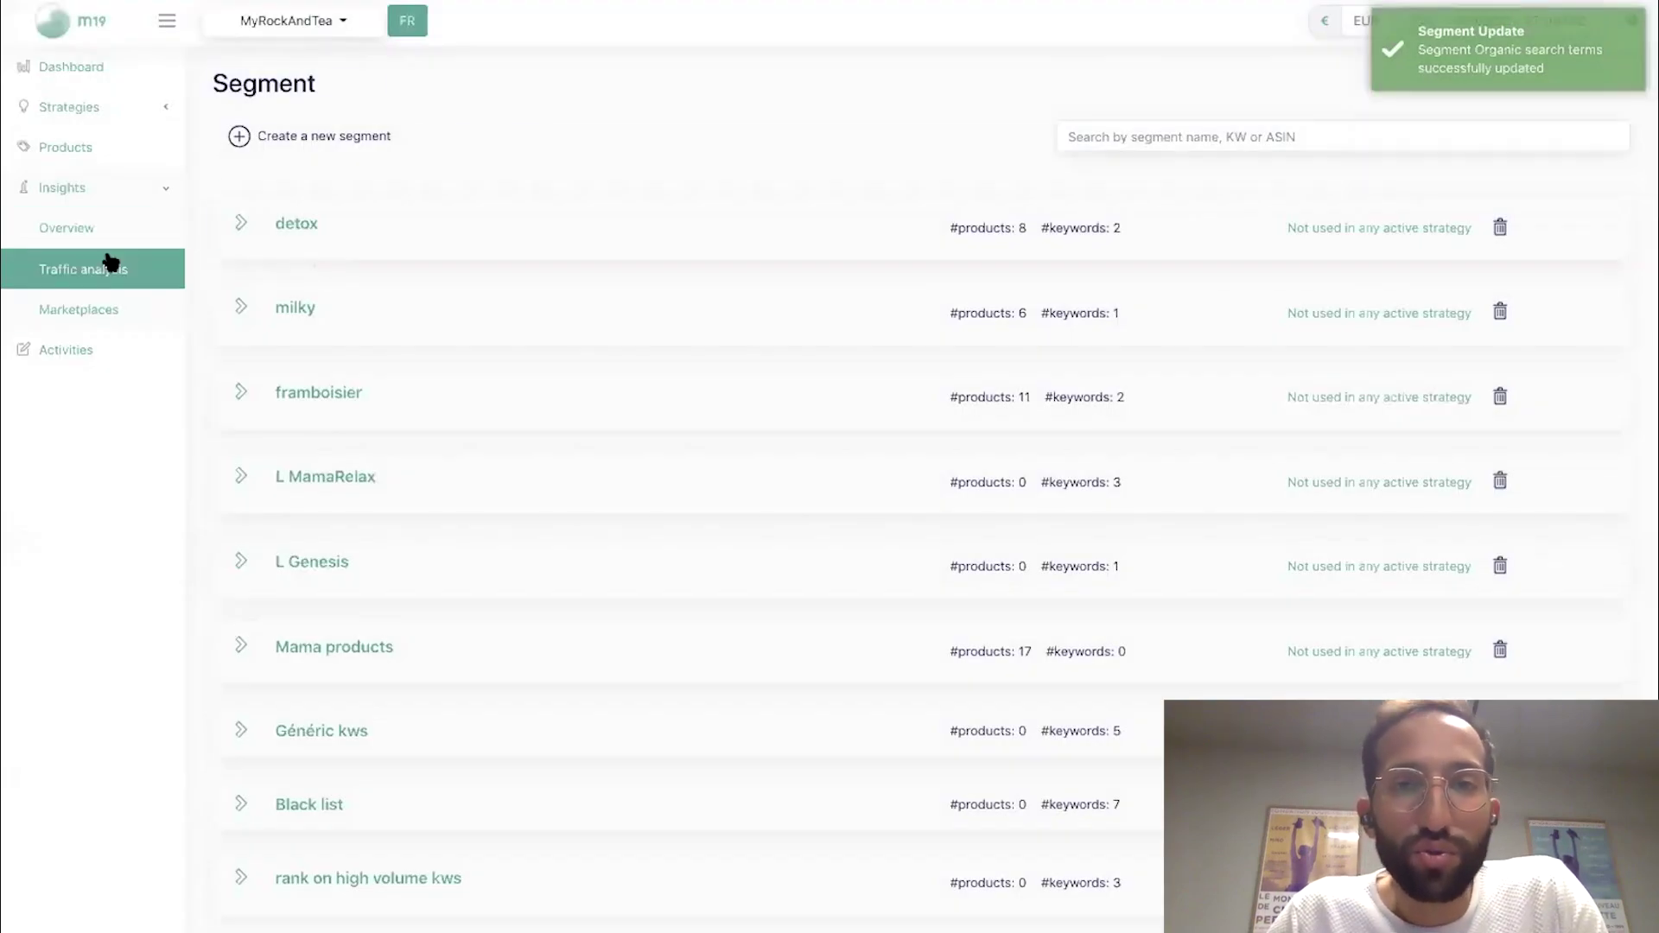
- Filter Traffic analysis to the Organic search terms segment
click(110, 262)
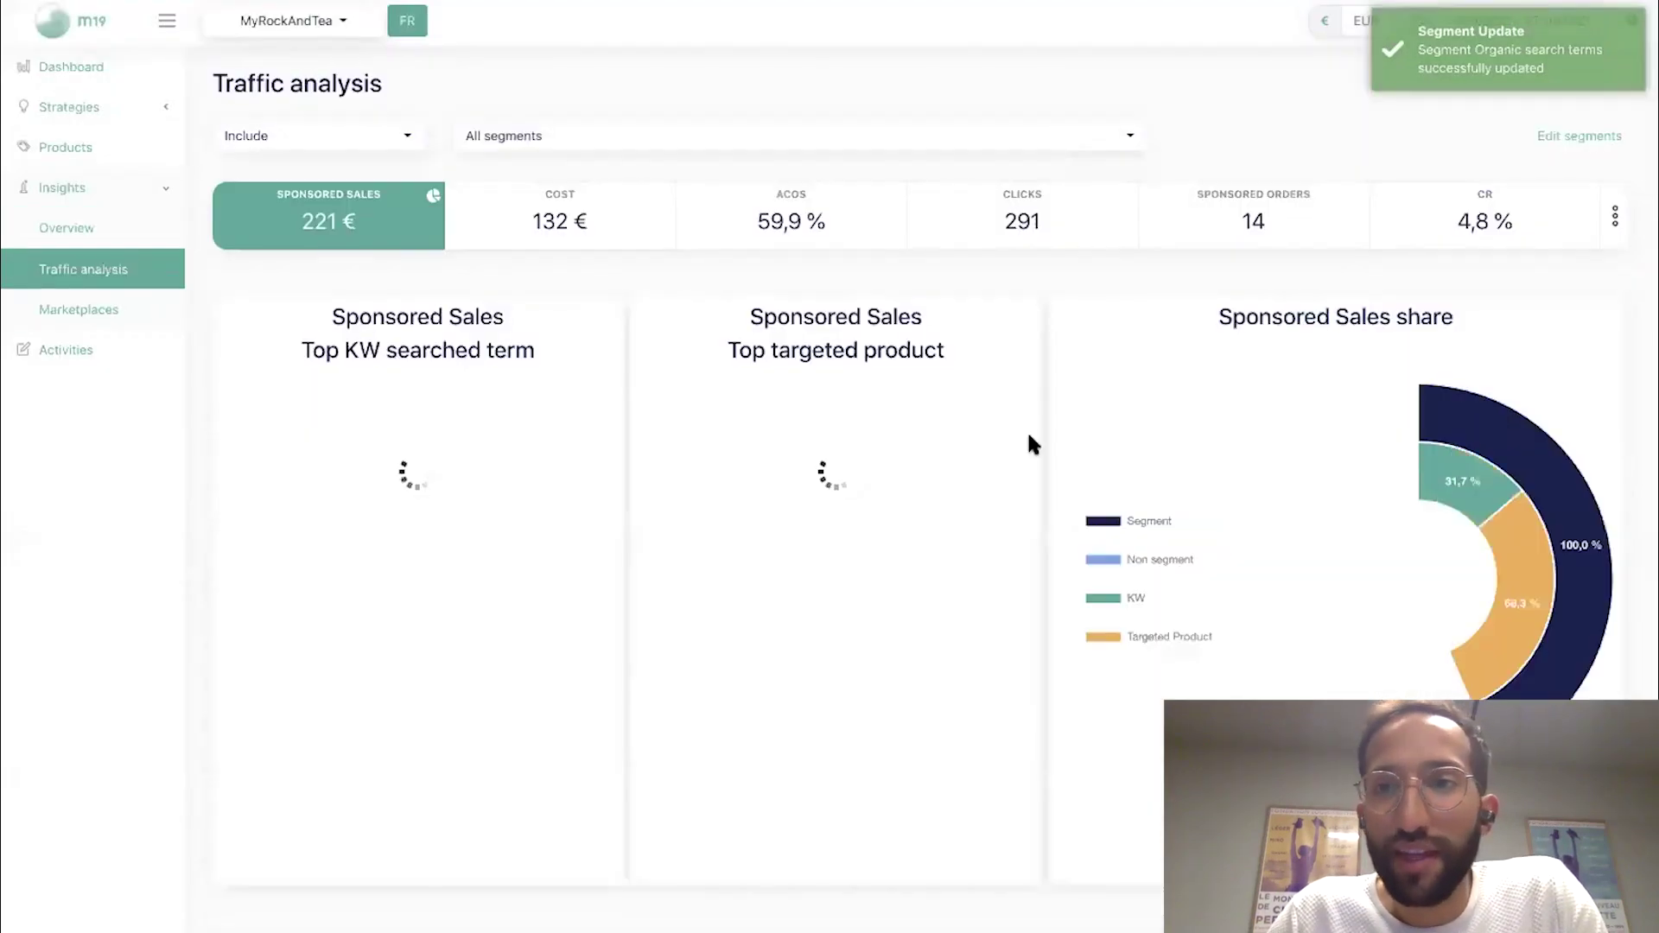
click(623, 144)
scroll(631, 253, down, 3)
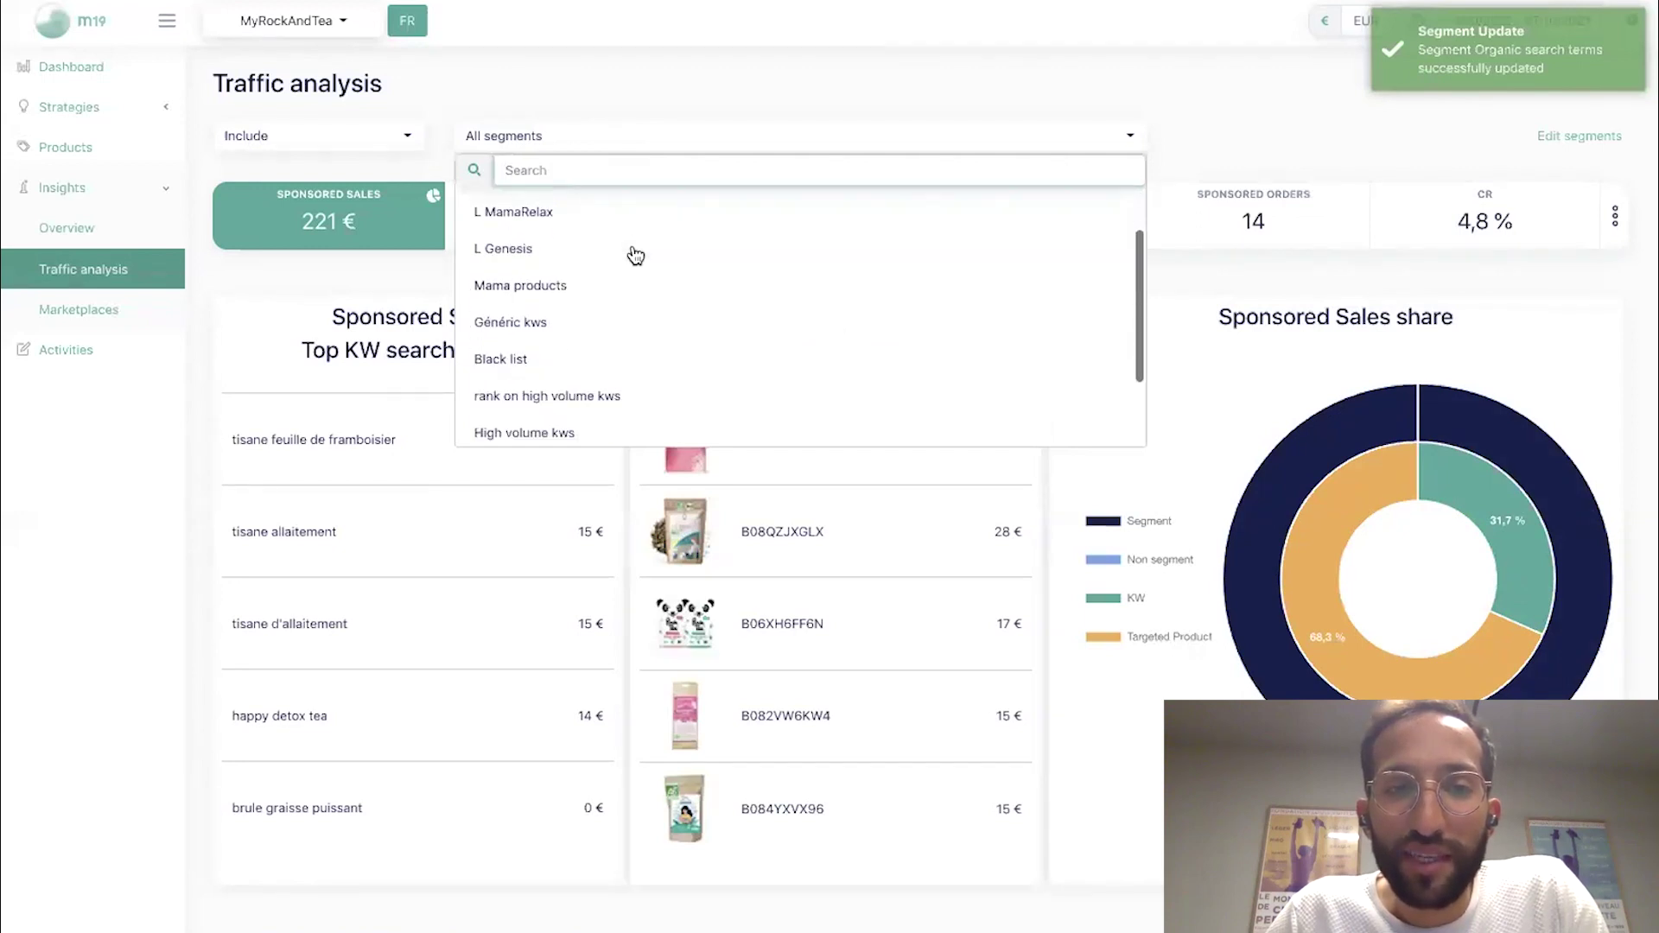
scroll(630, 253, down, 3)
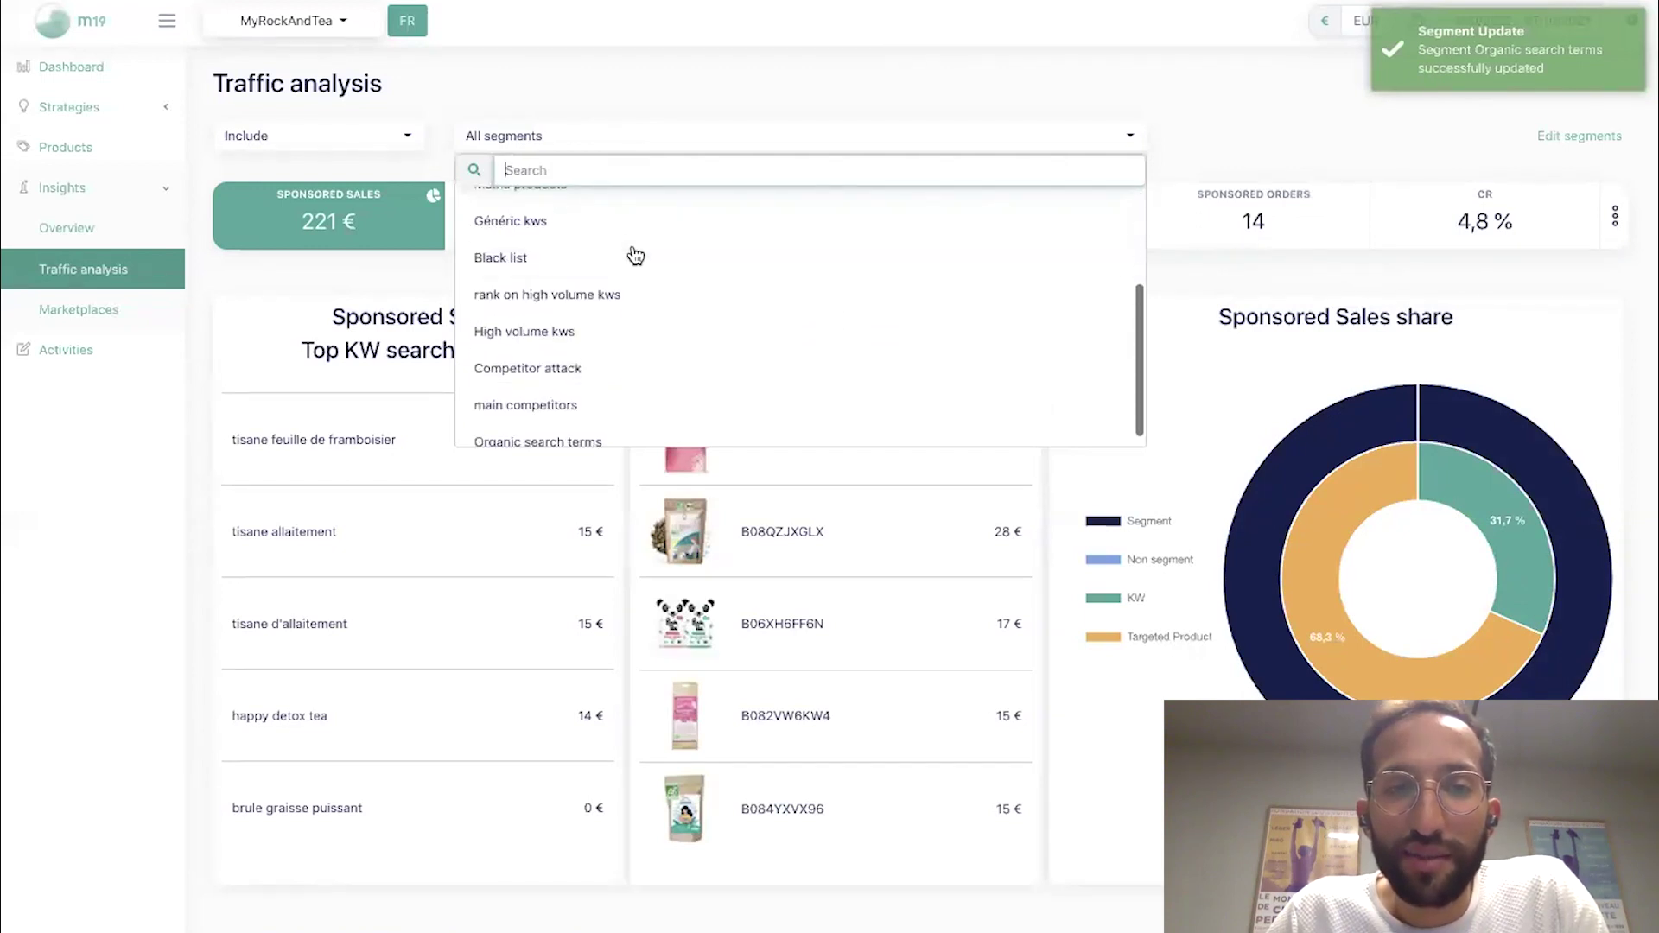
click(556, 429)
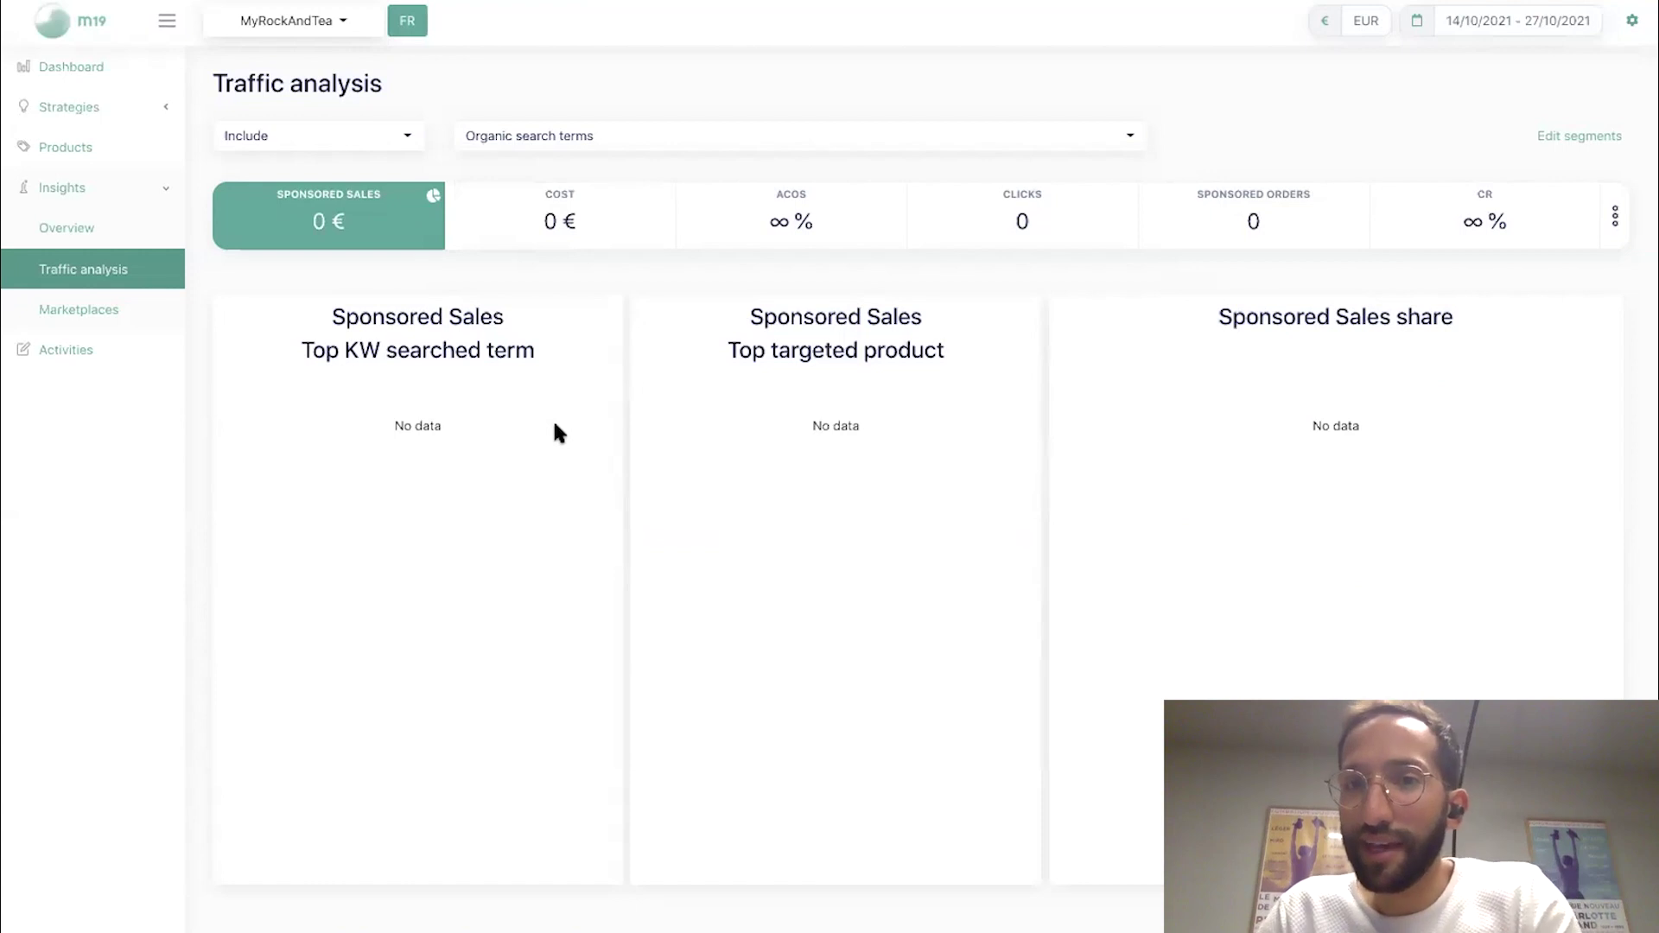
- Confirm the segment shows no data (0 € sponsored sales), then reopen the segment list
scroll(553, 425, down, 3)
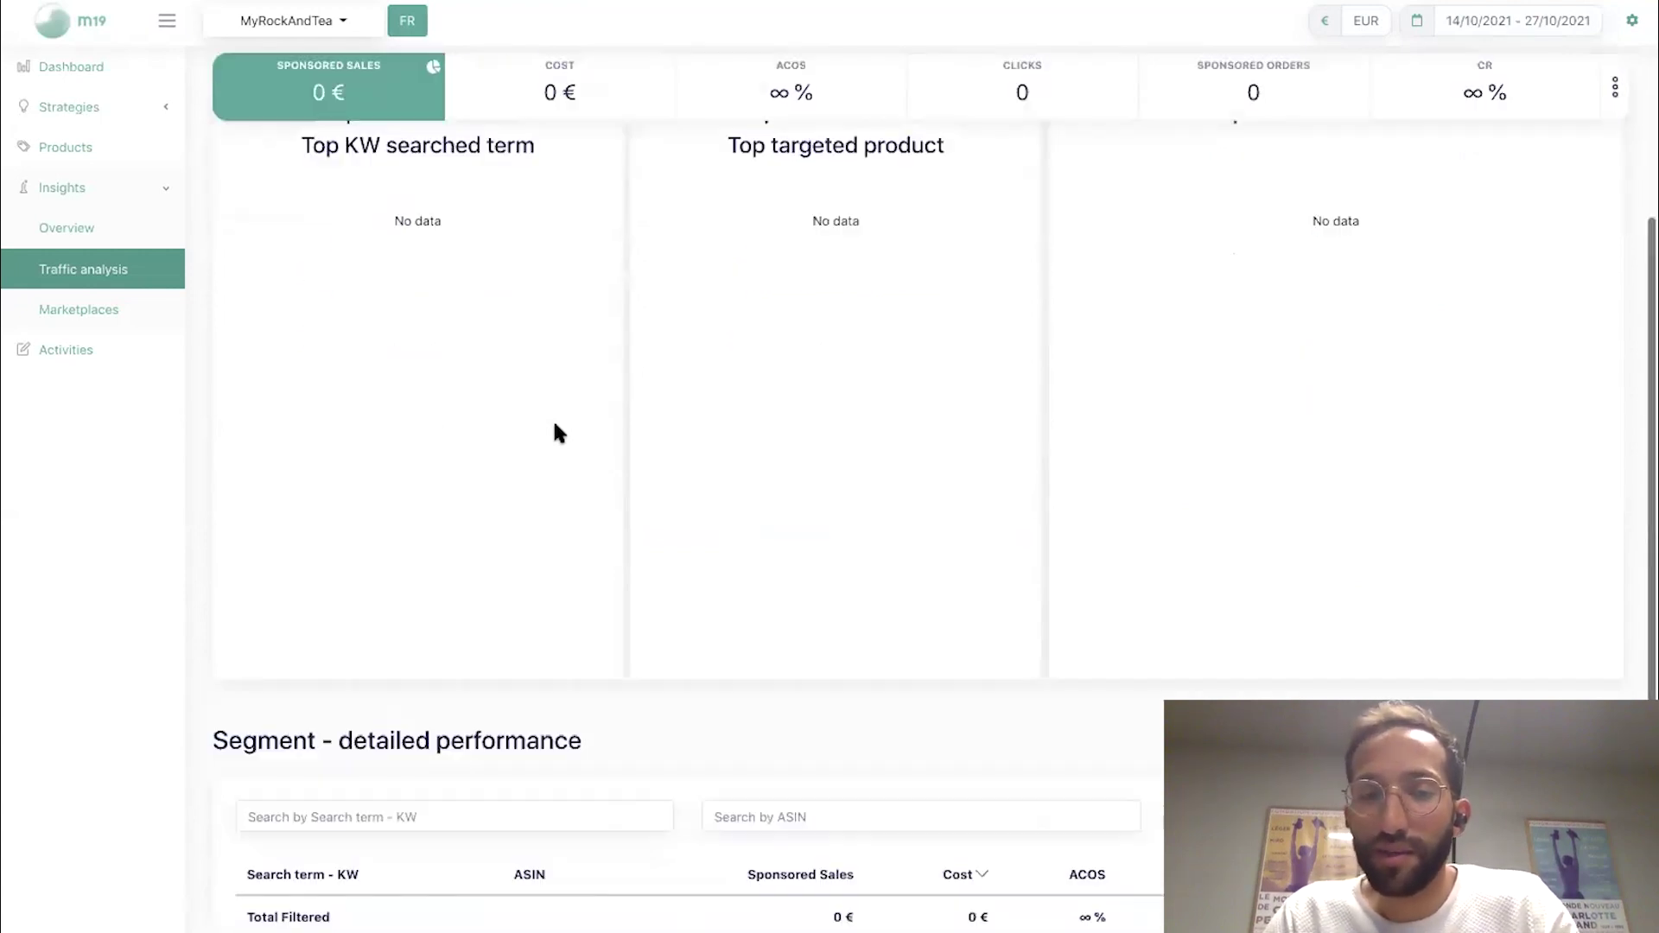
scroll(557, 432, up, 1)
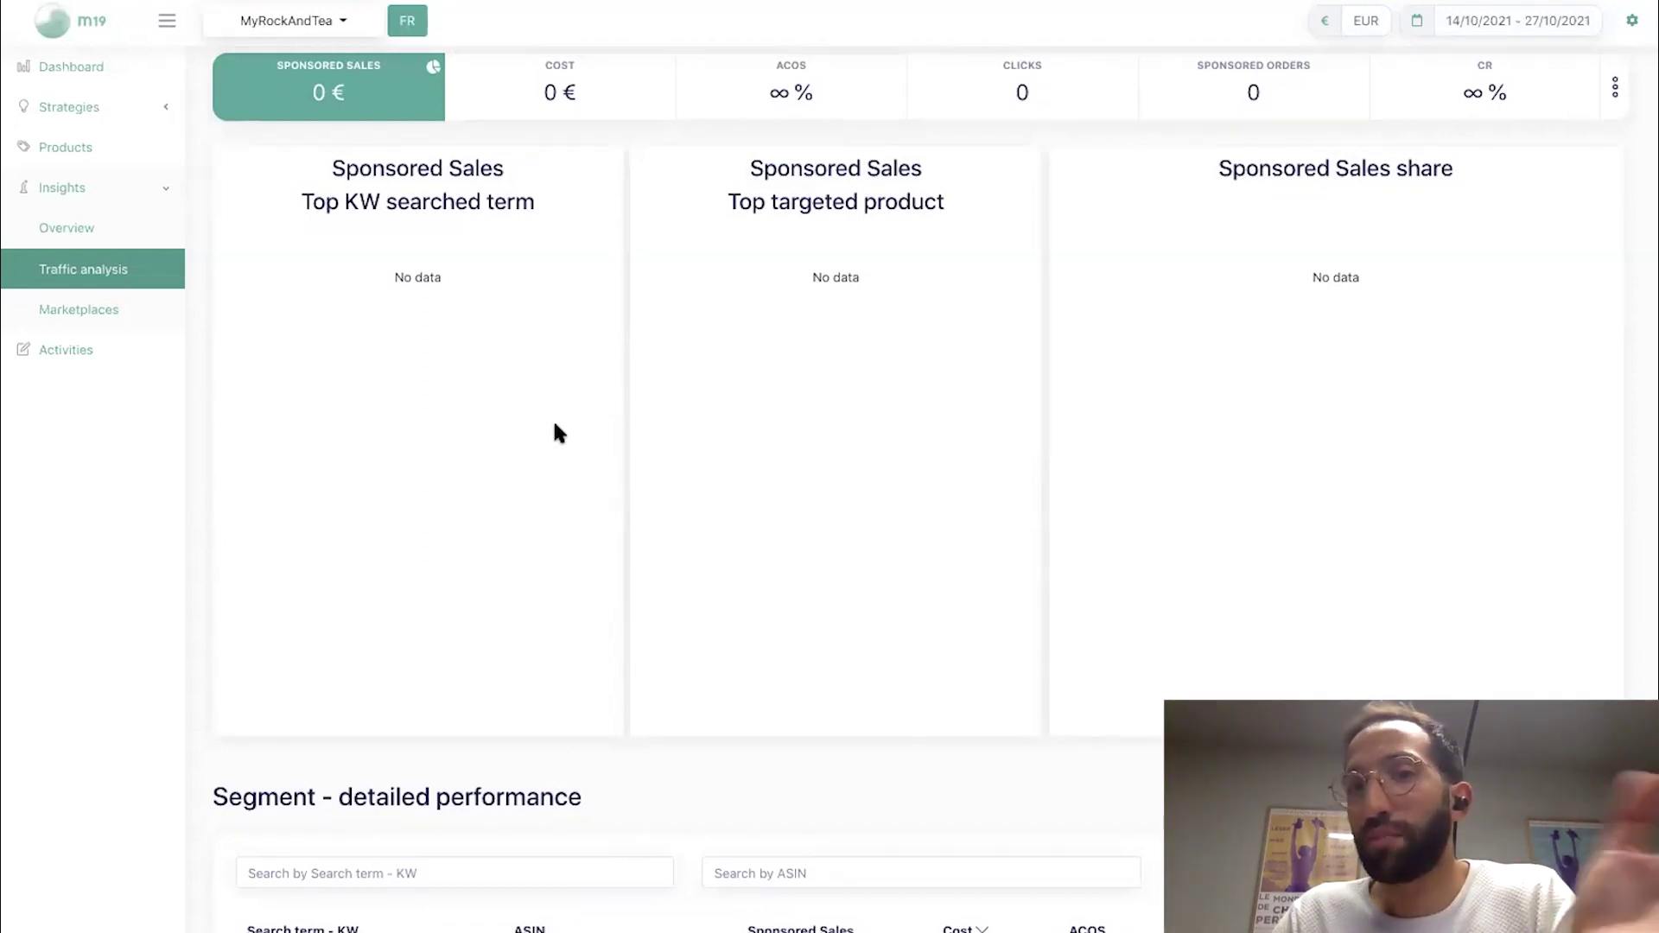
scroll(955, 406, up, 3)
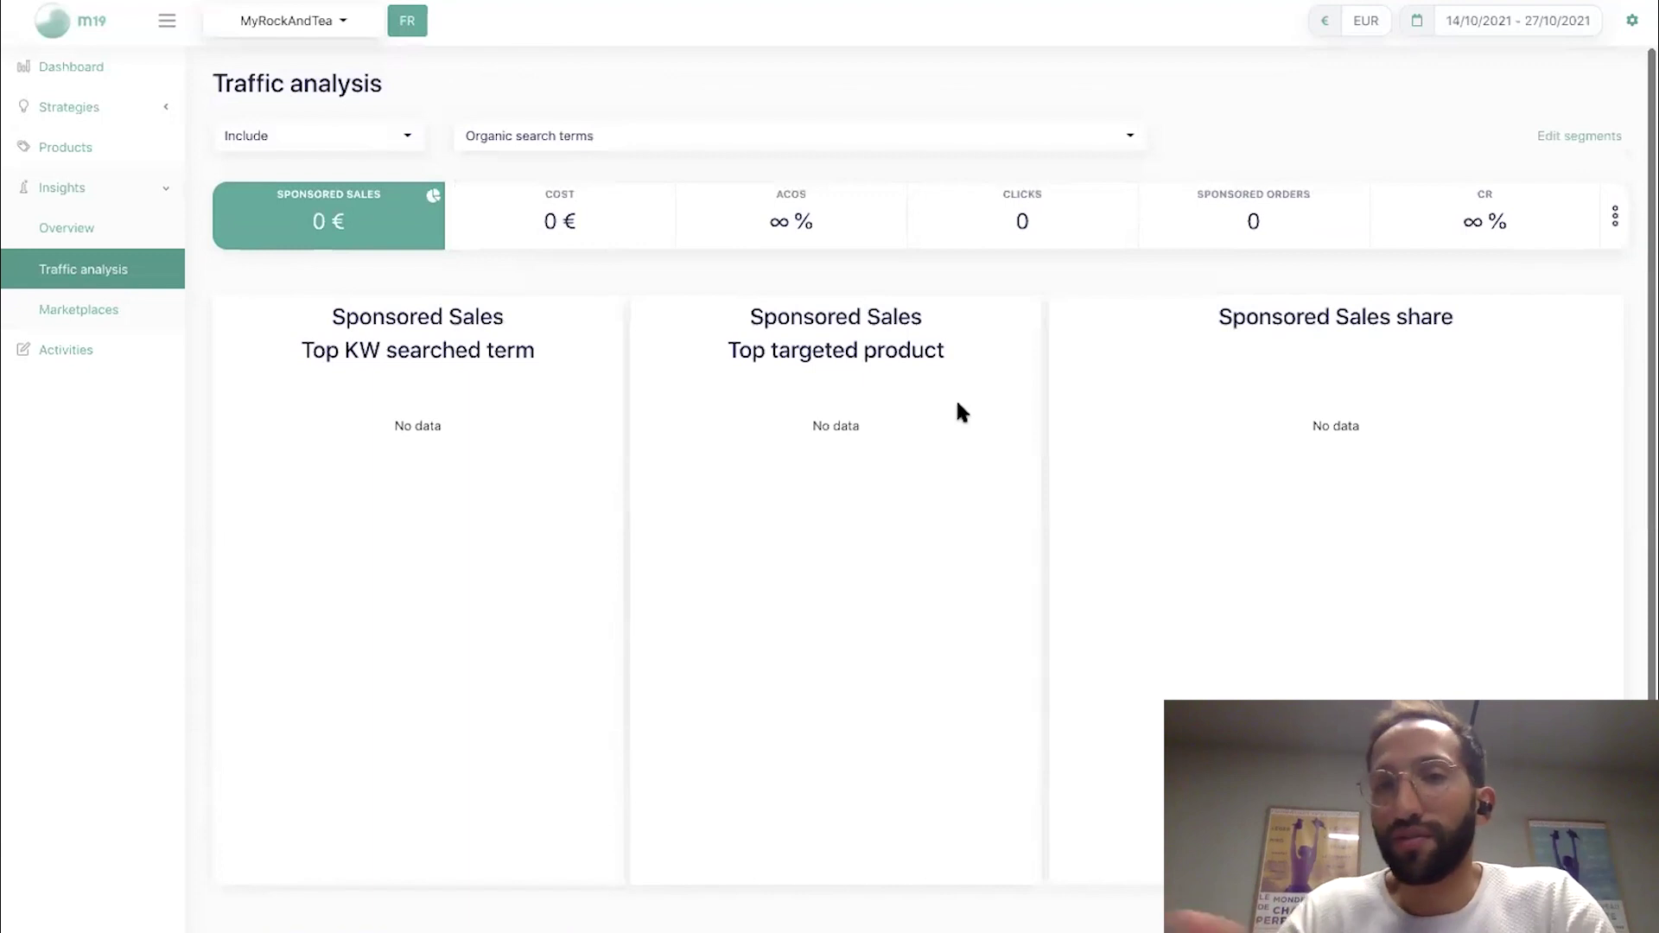
click(878, 137)
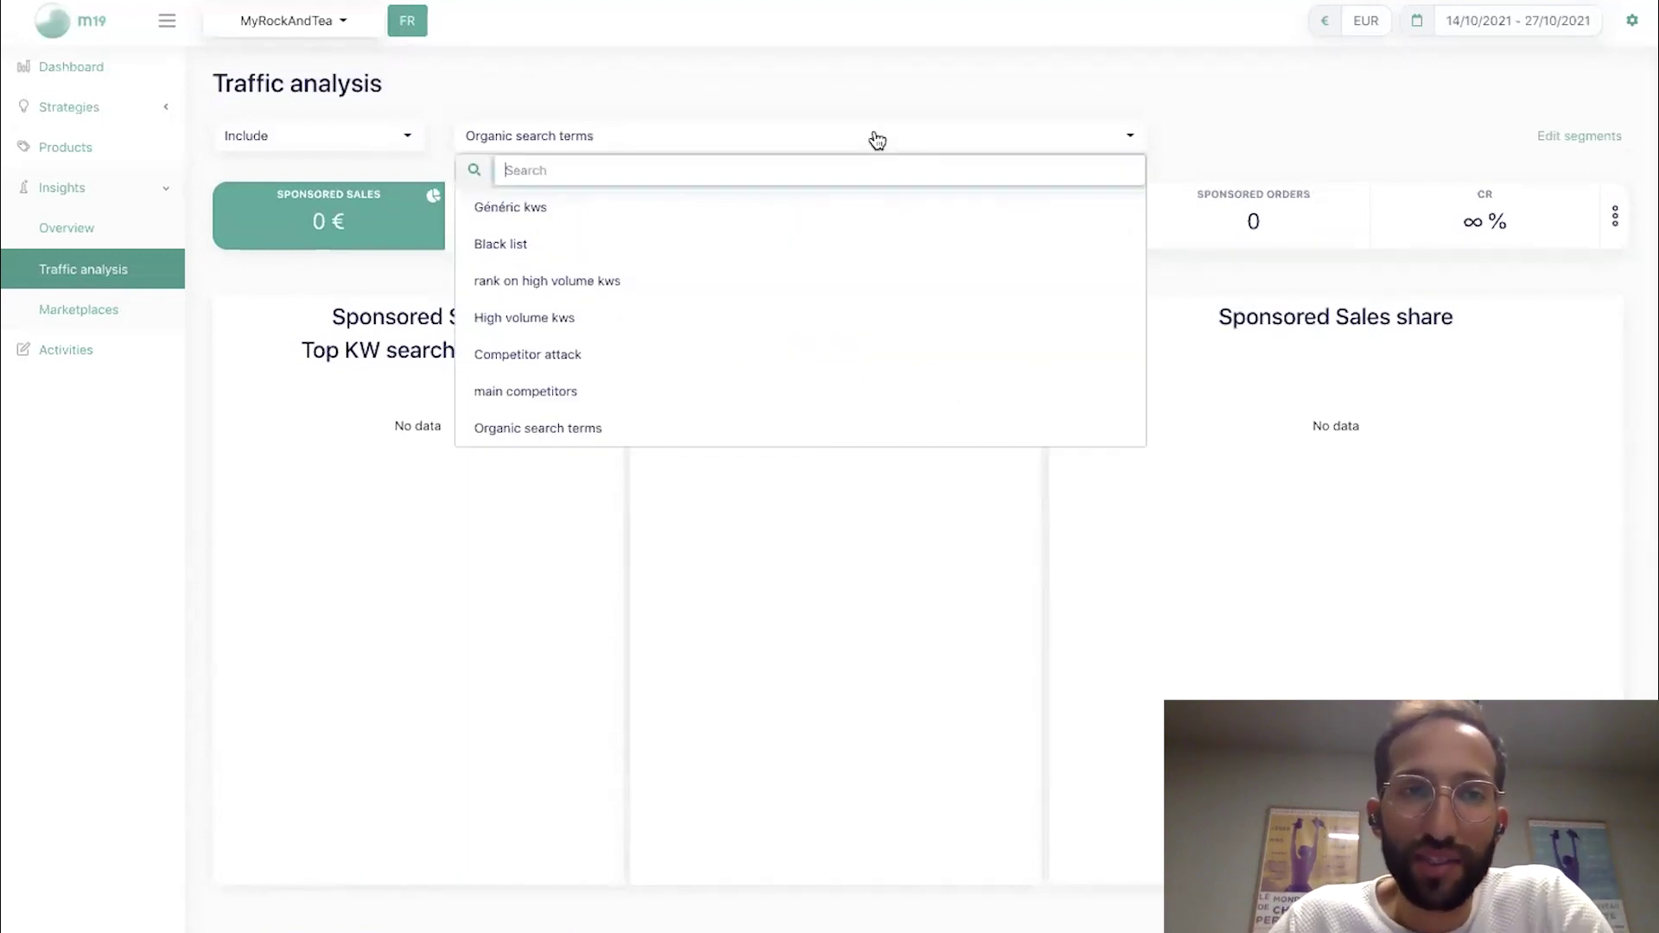
scroll(794, 222, up, 2)
scroll(794, 222, up, 3)
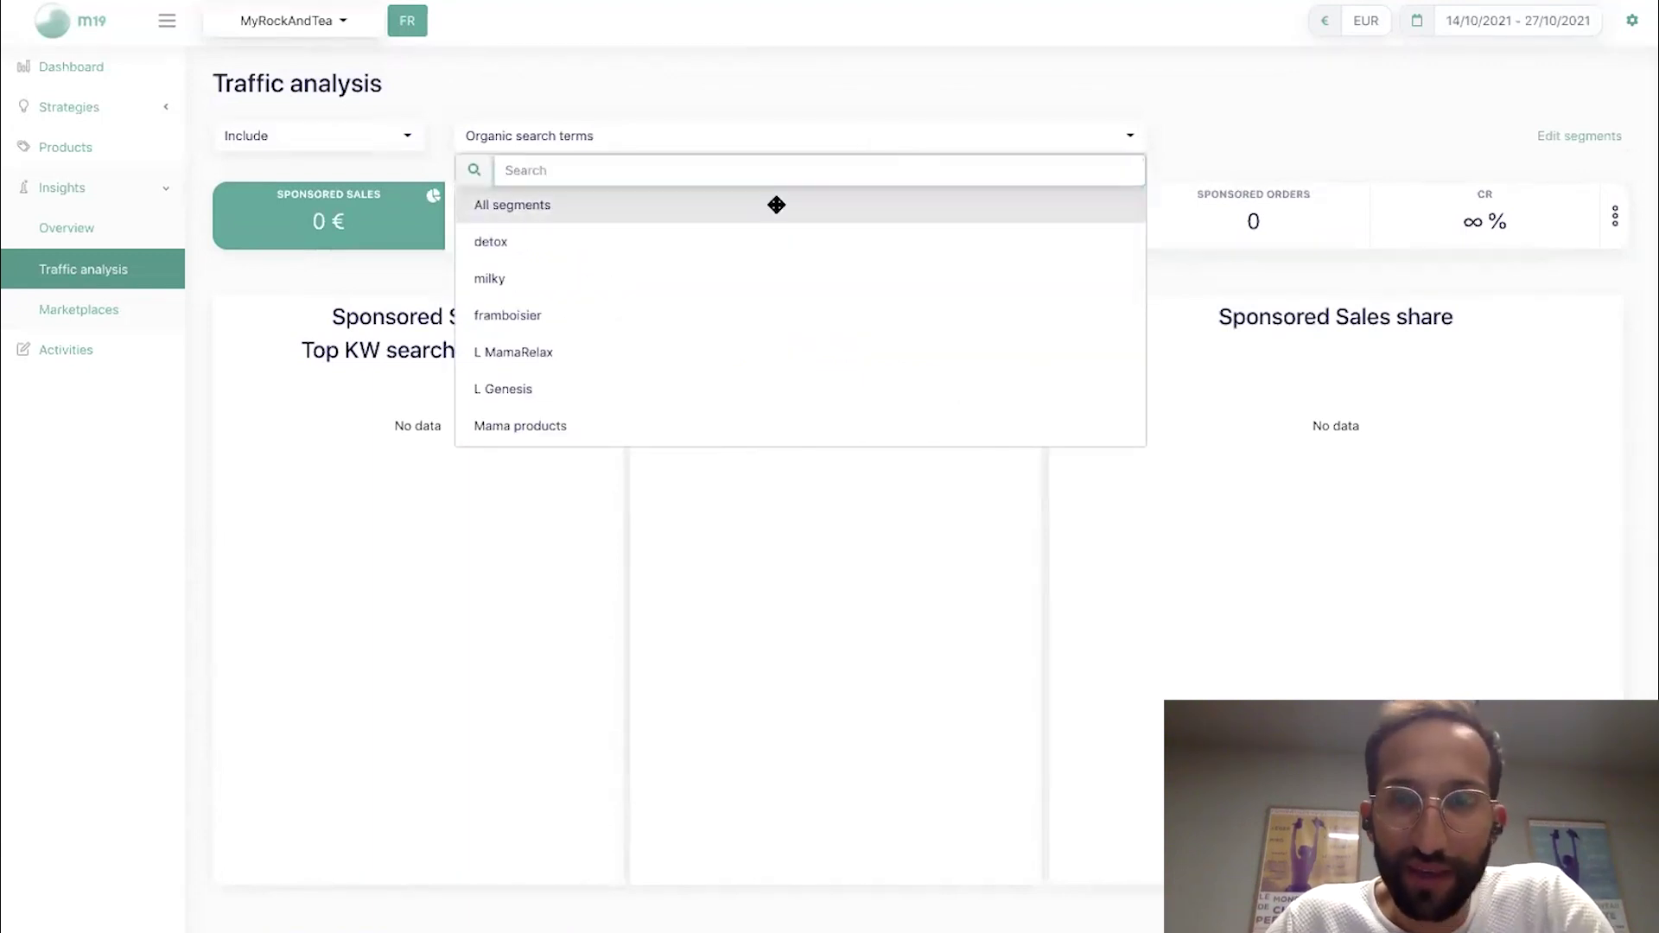
- Switch back to All segments: 221 € sponsored sales, split 31,7 % keywords and 68,3 % products
click(778, 204)
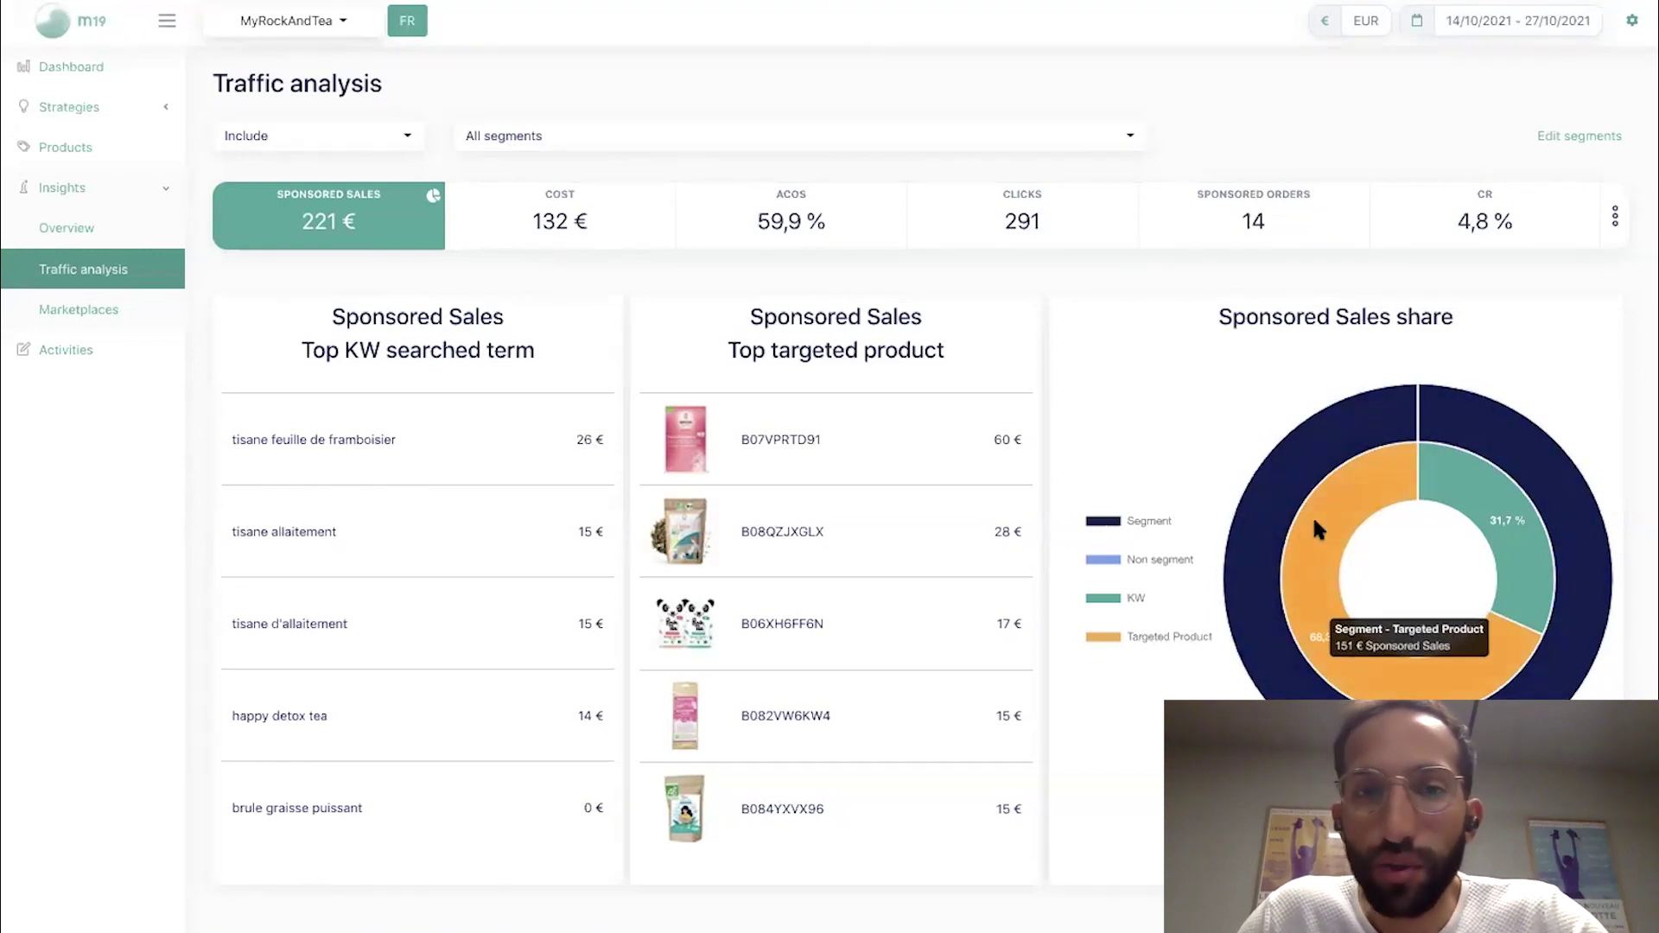
scroll(1142, 575, down, 1)
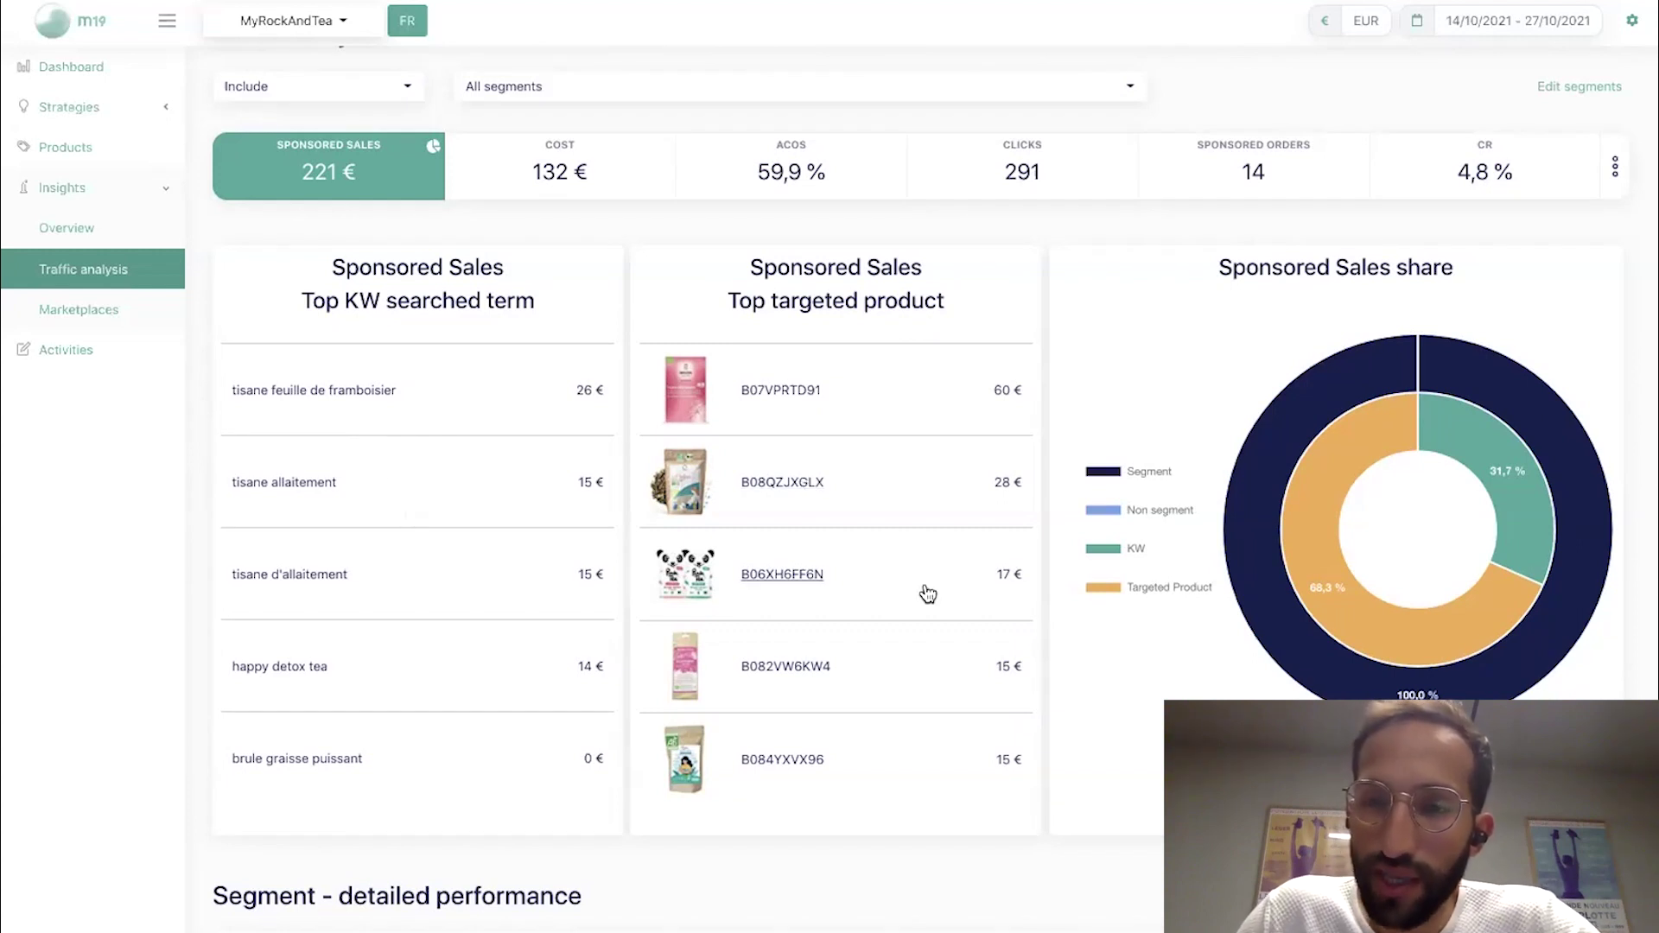
mouse_move(1528, 440)
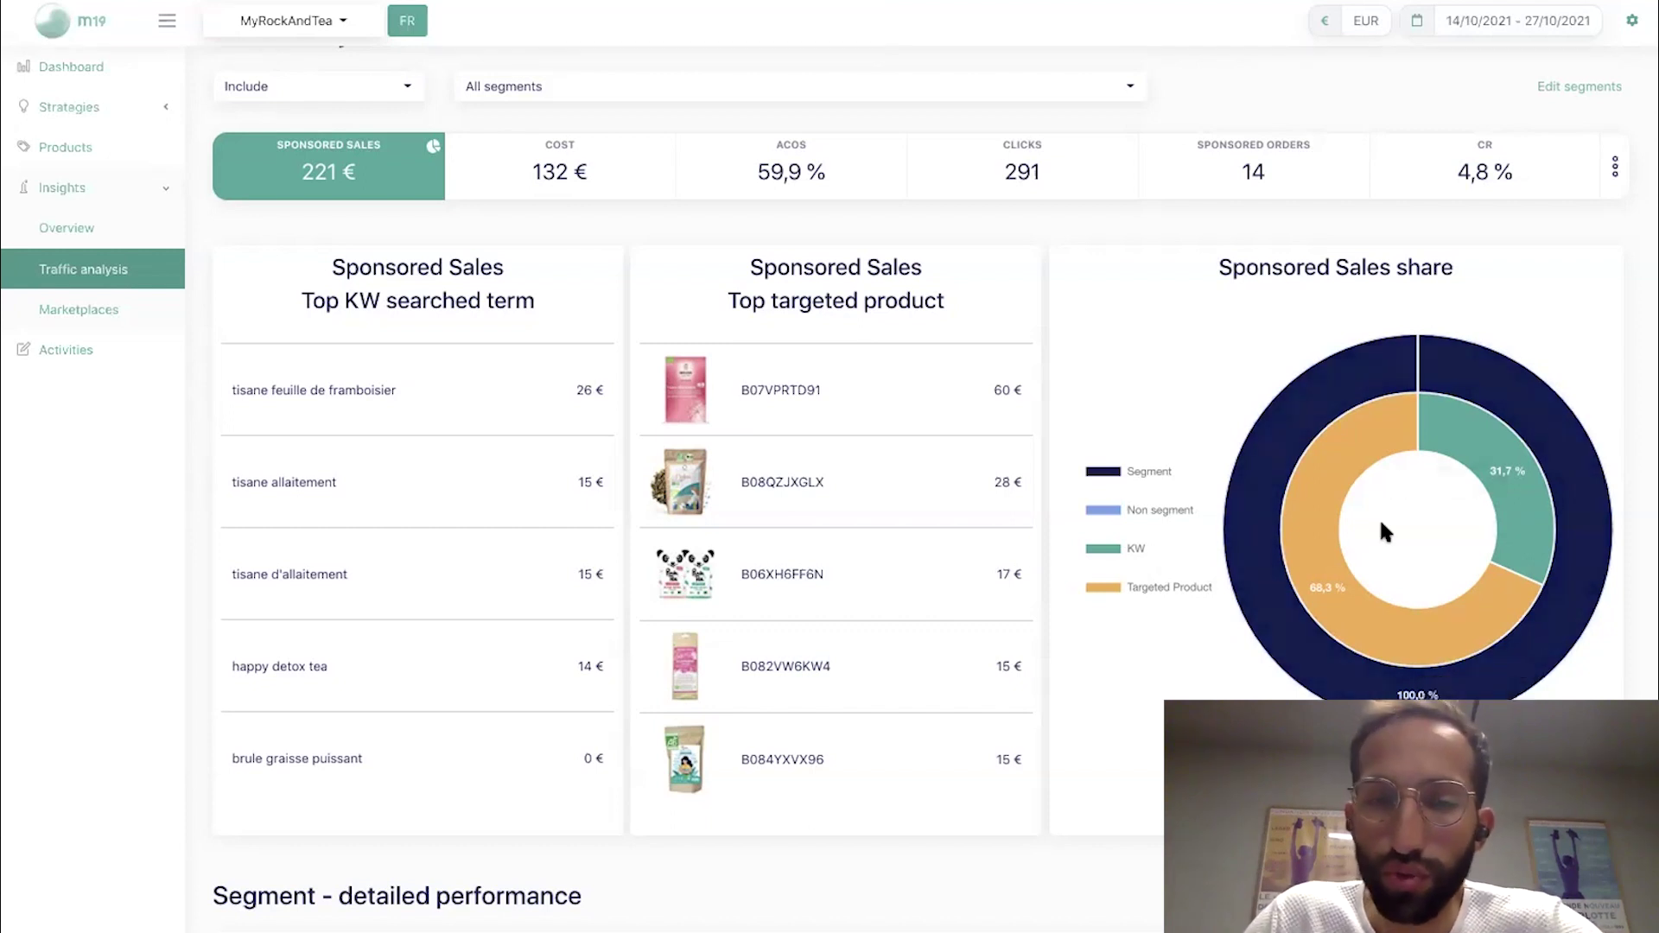
scroll(1194, 591, down, 5)
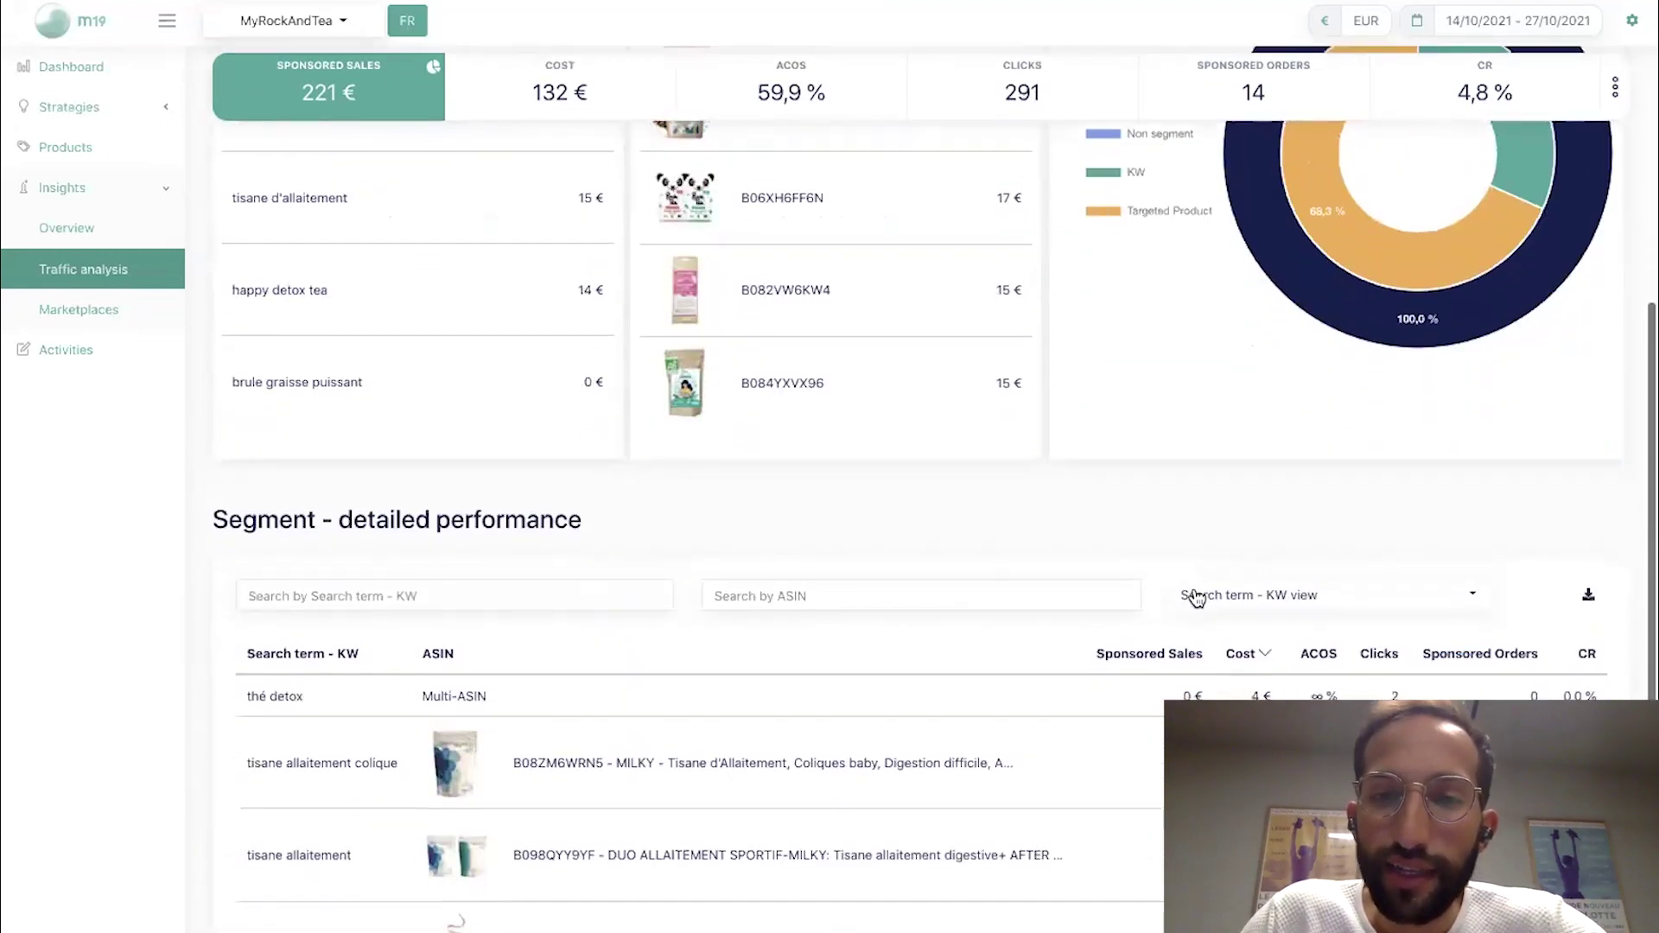
scroll(1196, 596, down, 2)
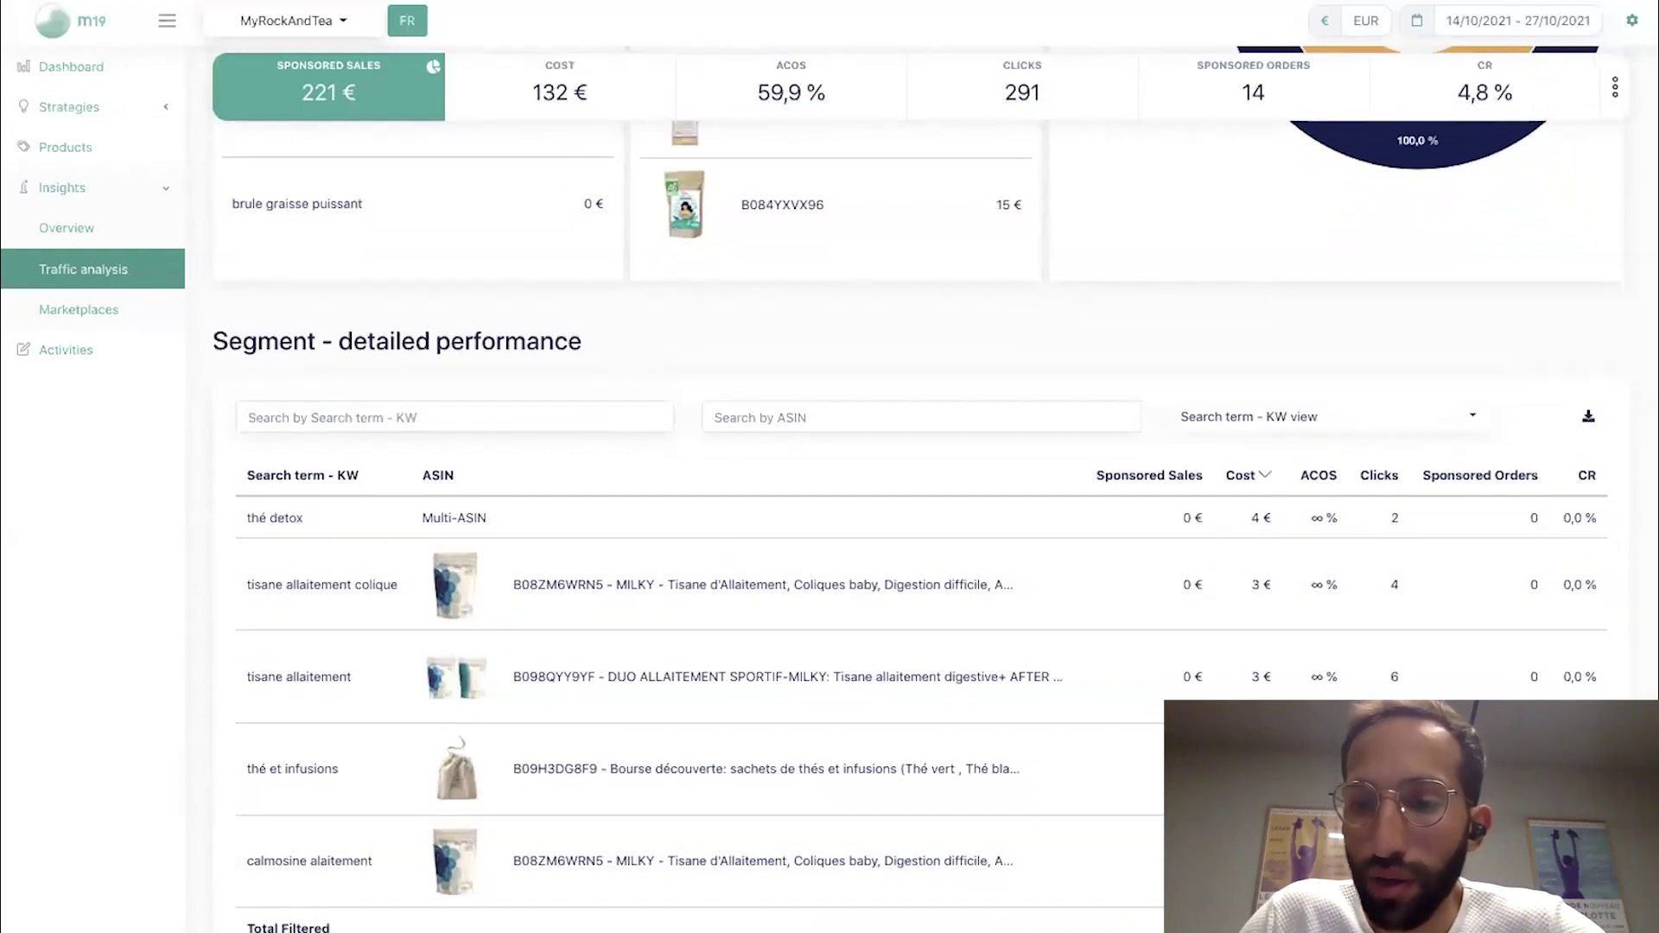
scroll(921, 605, down, 4)
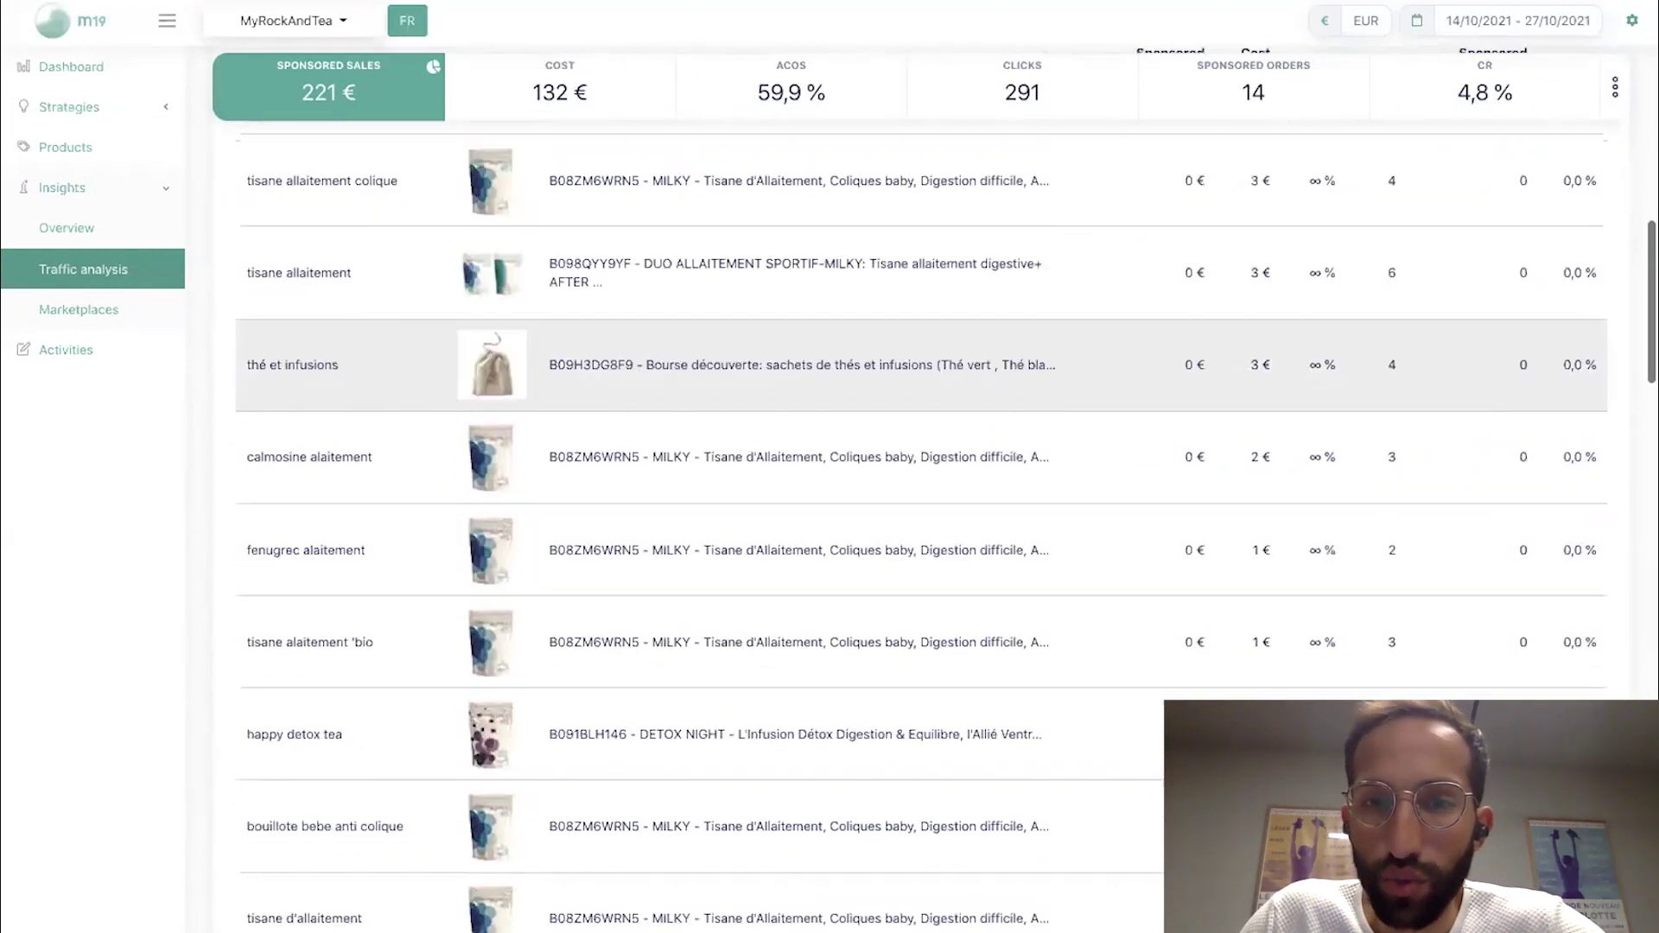
scroll(921, 604, up, 5)
scroll(1288, 672, up, 1)
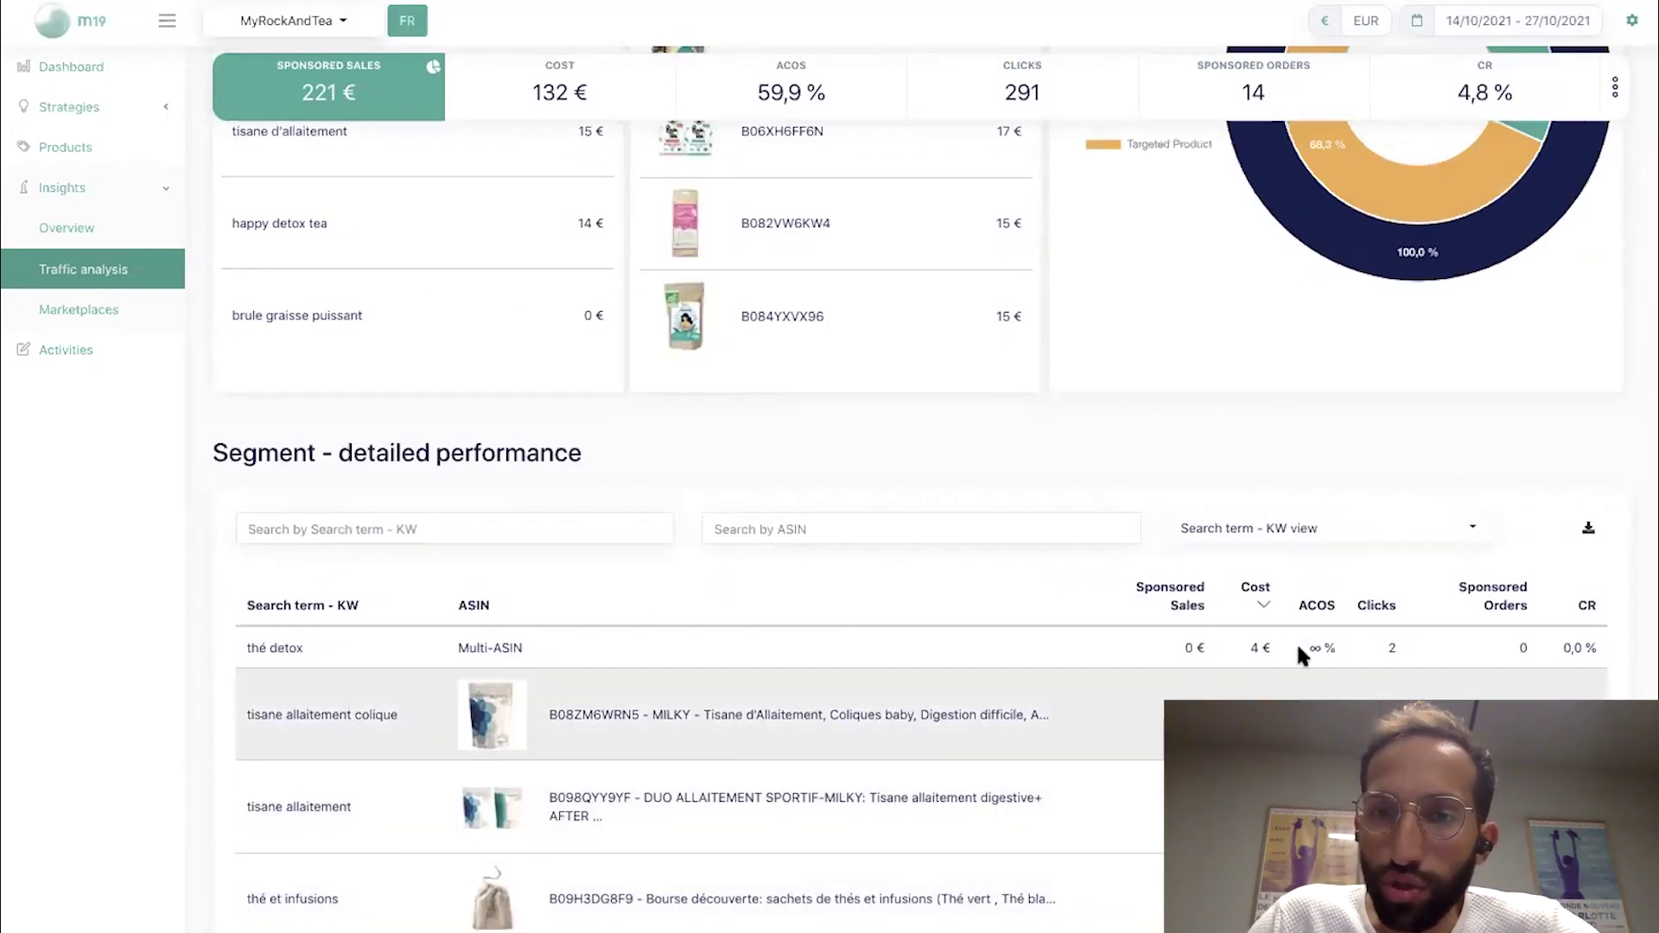
click(1333, 539)
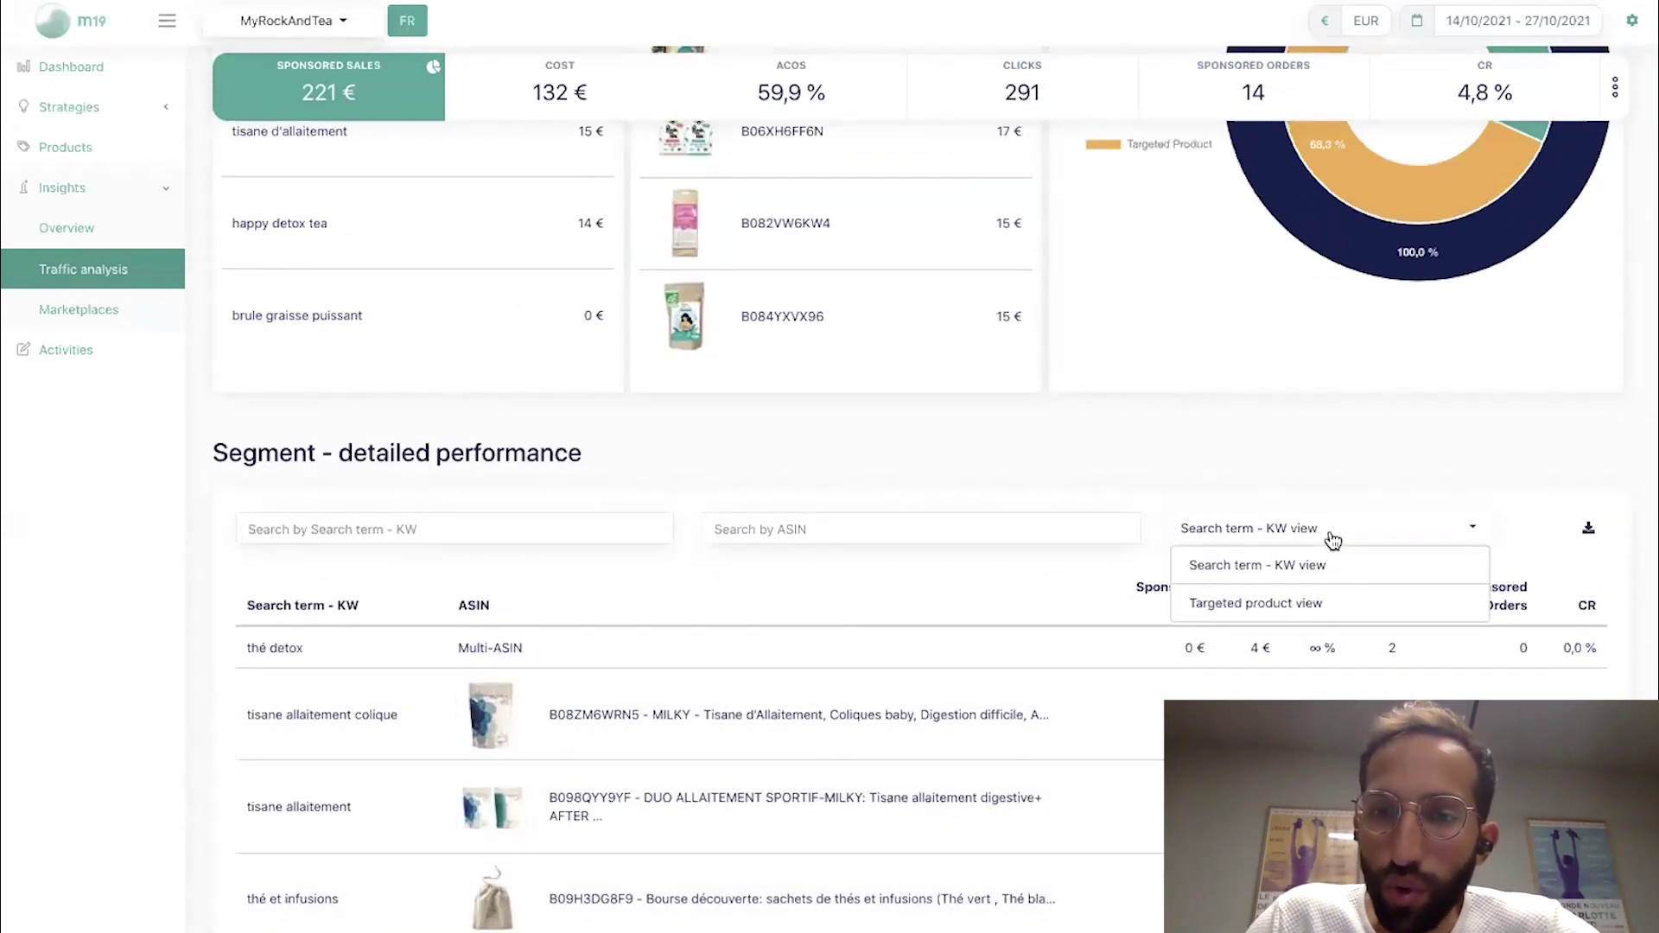
click(1301, 598)
scroll(1302, 603, down, 7)
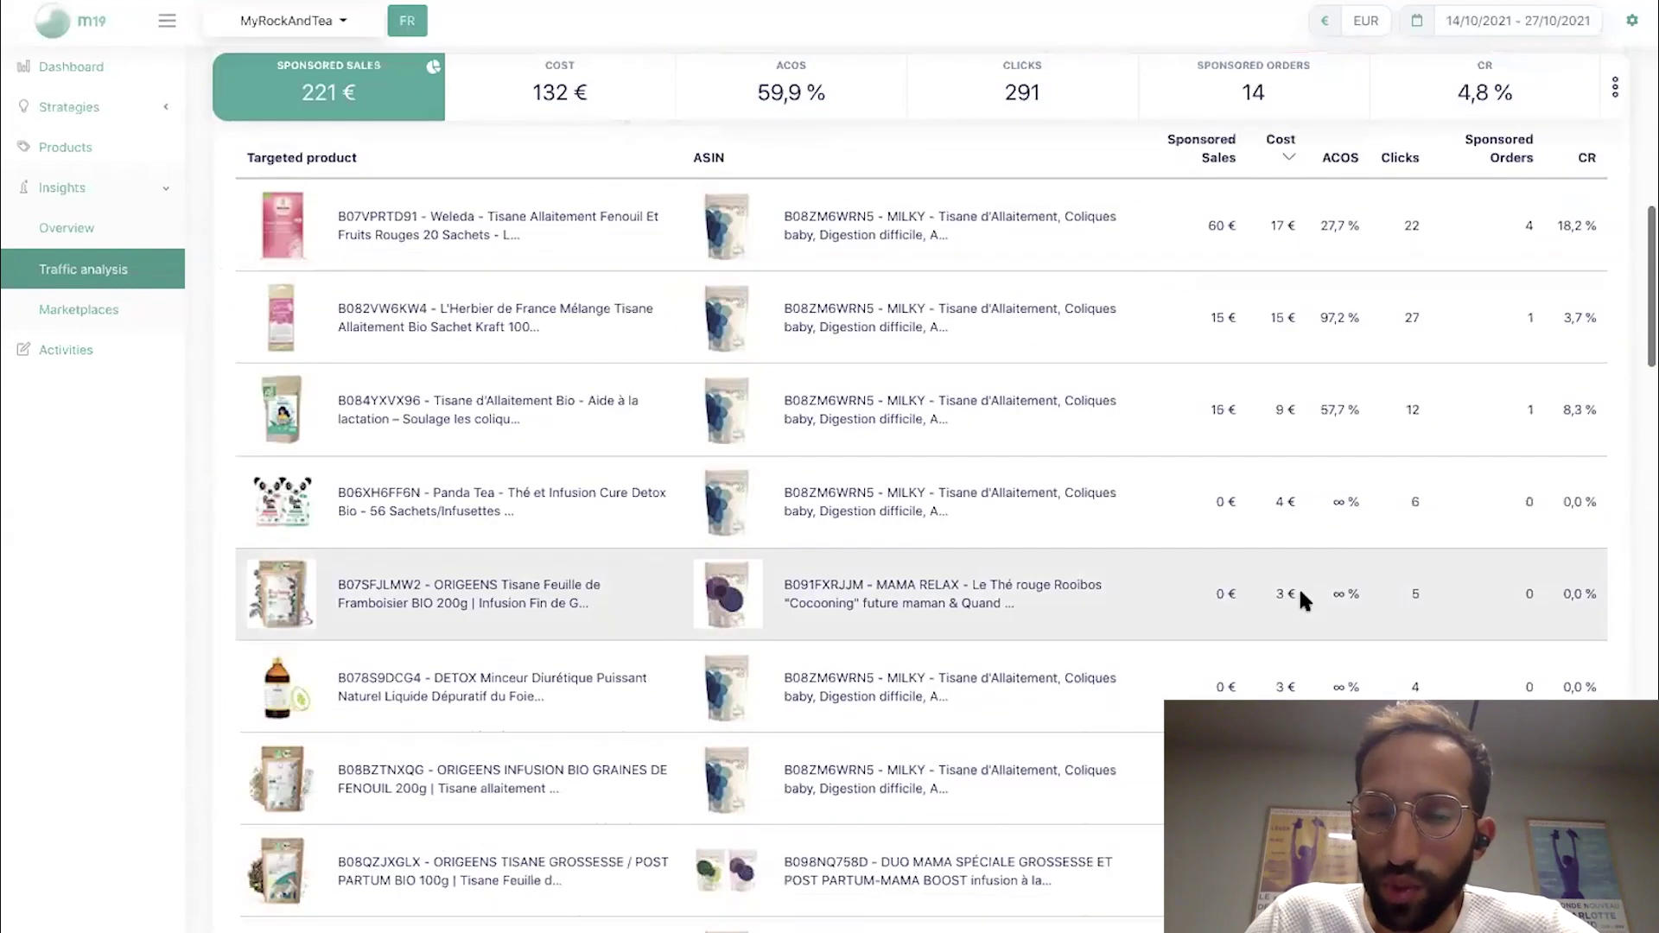
scroll(1298, 586, up, 5)
click(1337, 395)
click(1340, 428)
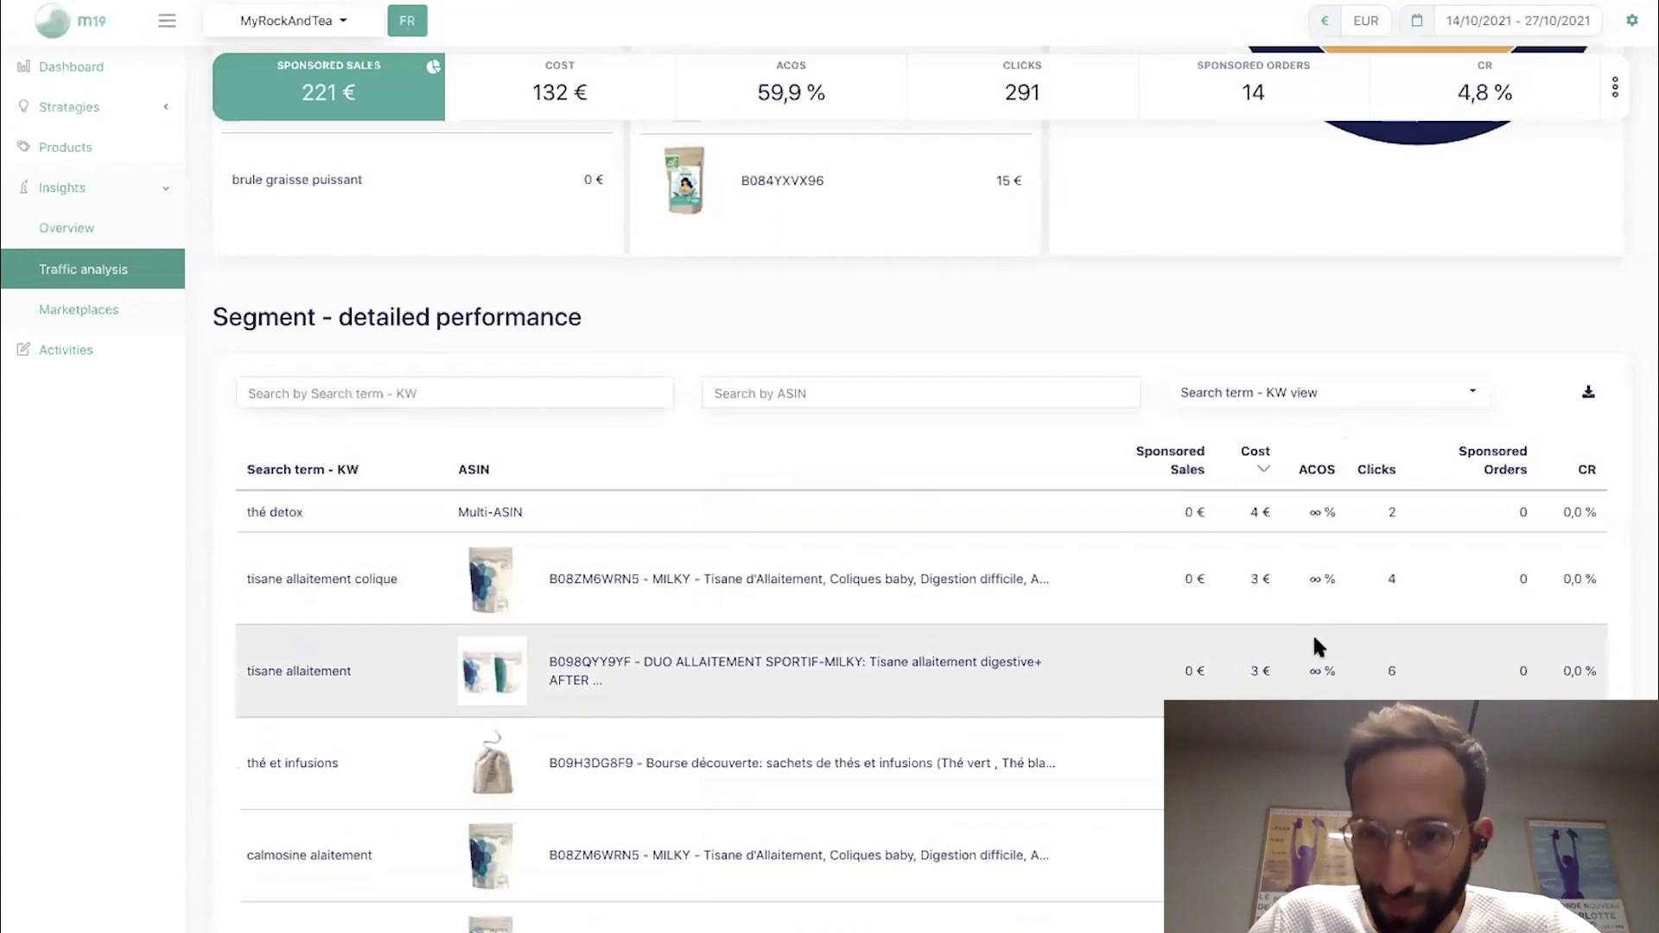
scroll(1303, 549, up, 7)
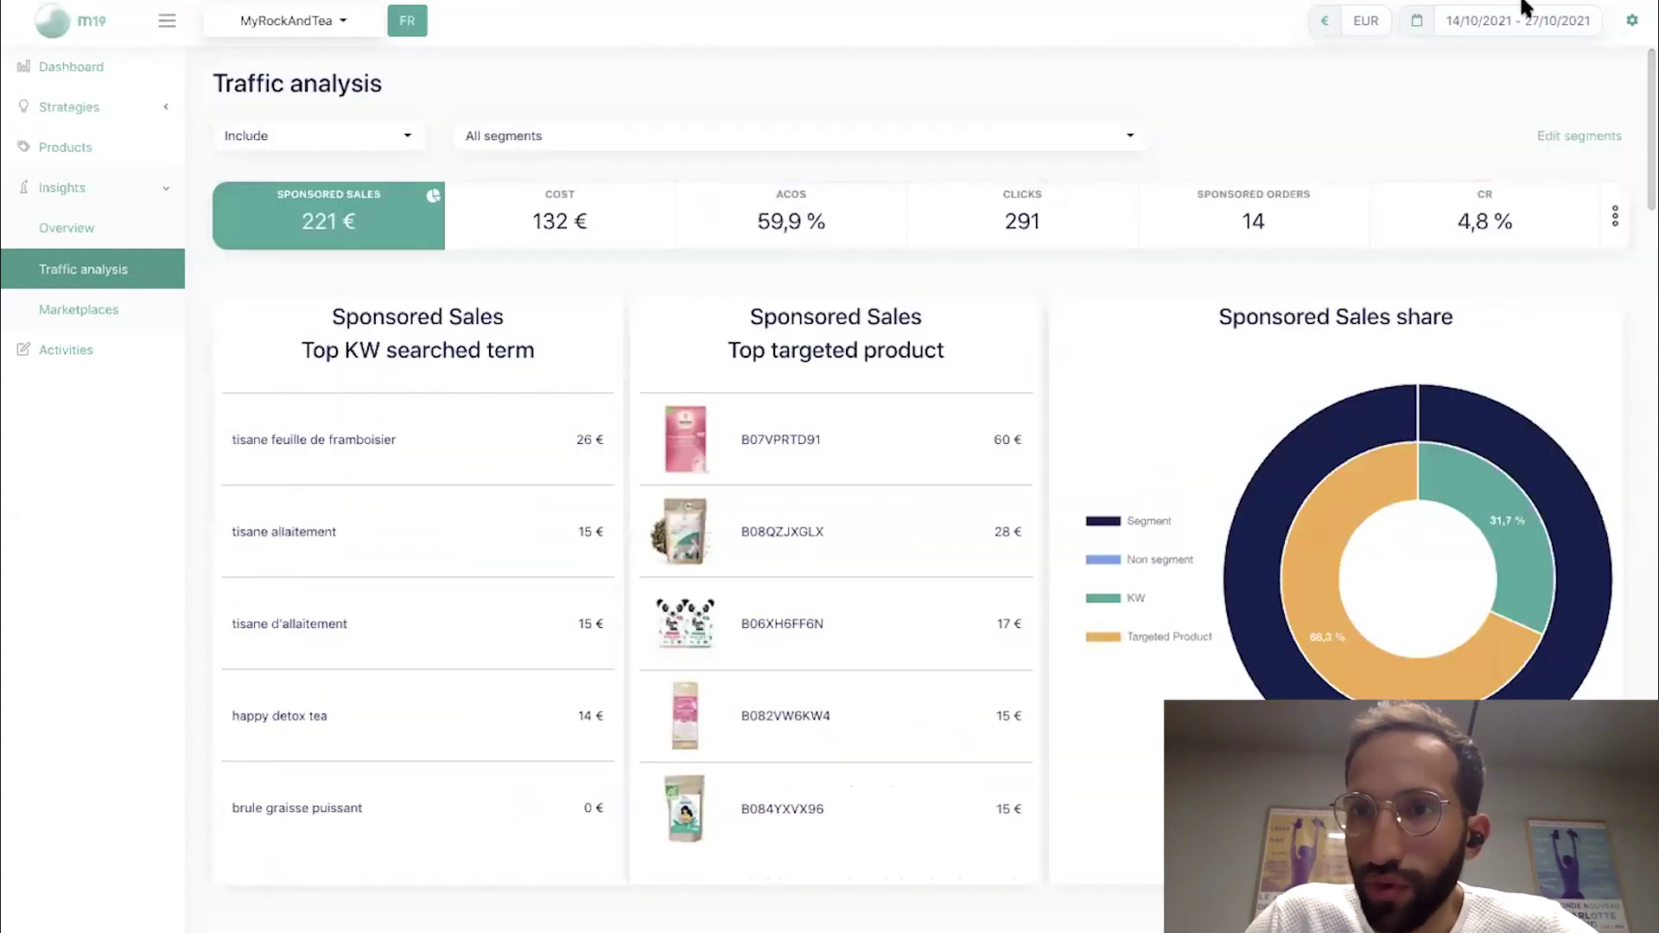
- Set the date range to Last 90 days (30/07/2021–27/10/2021)
click(1481, 24)
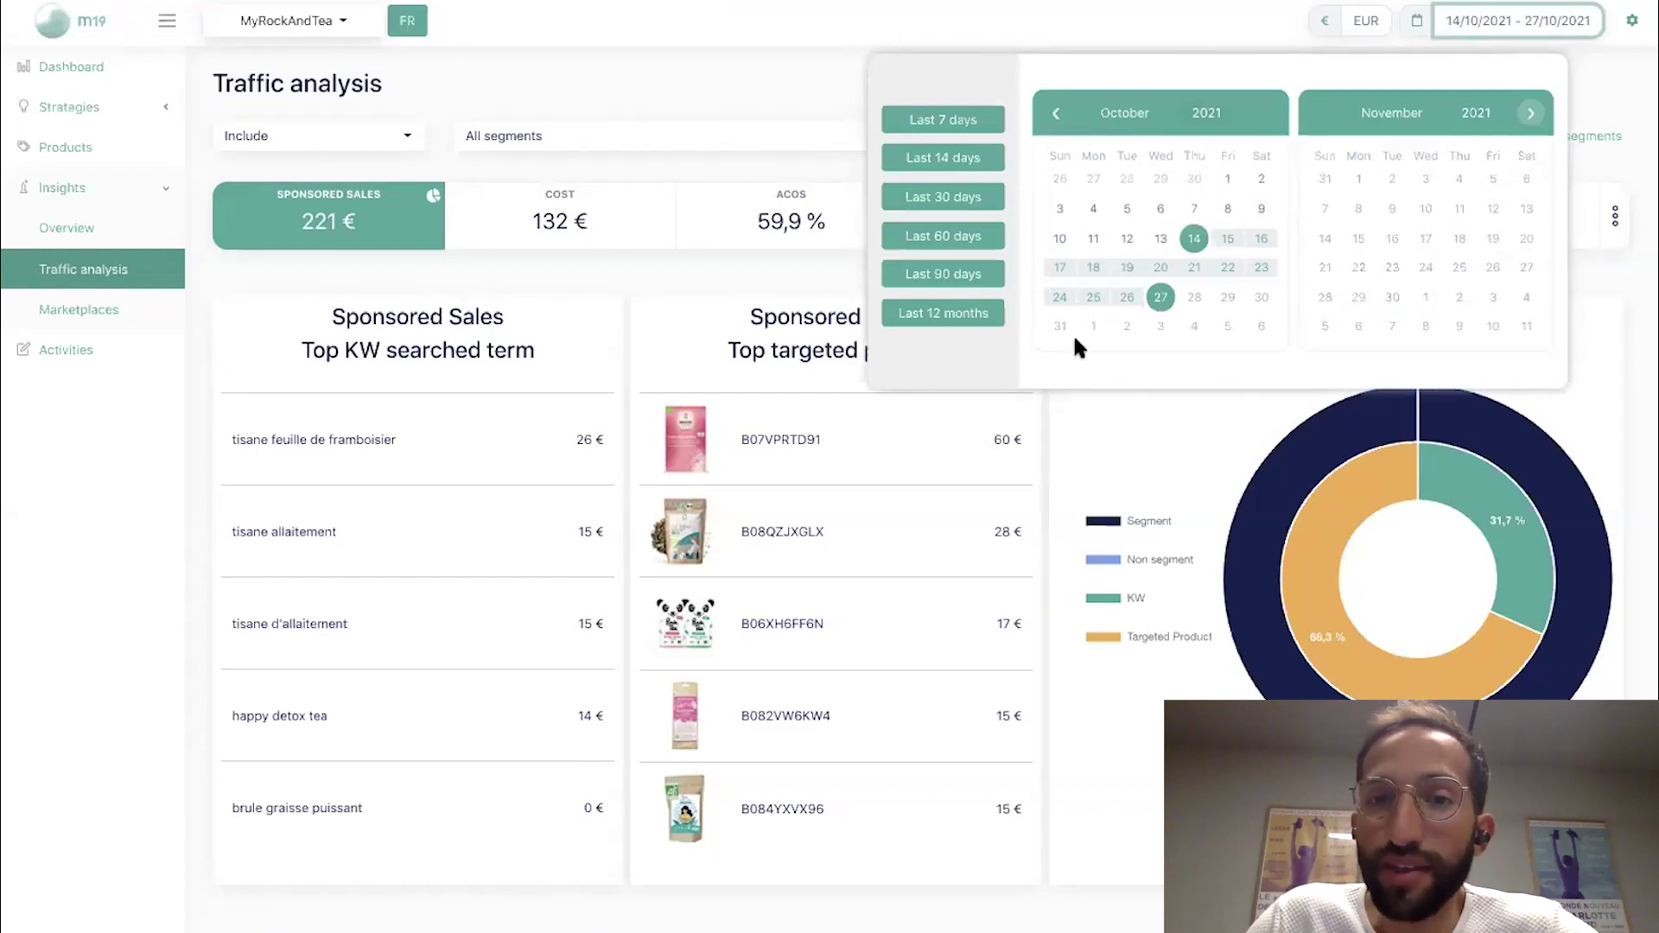
click(960, 274)
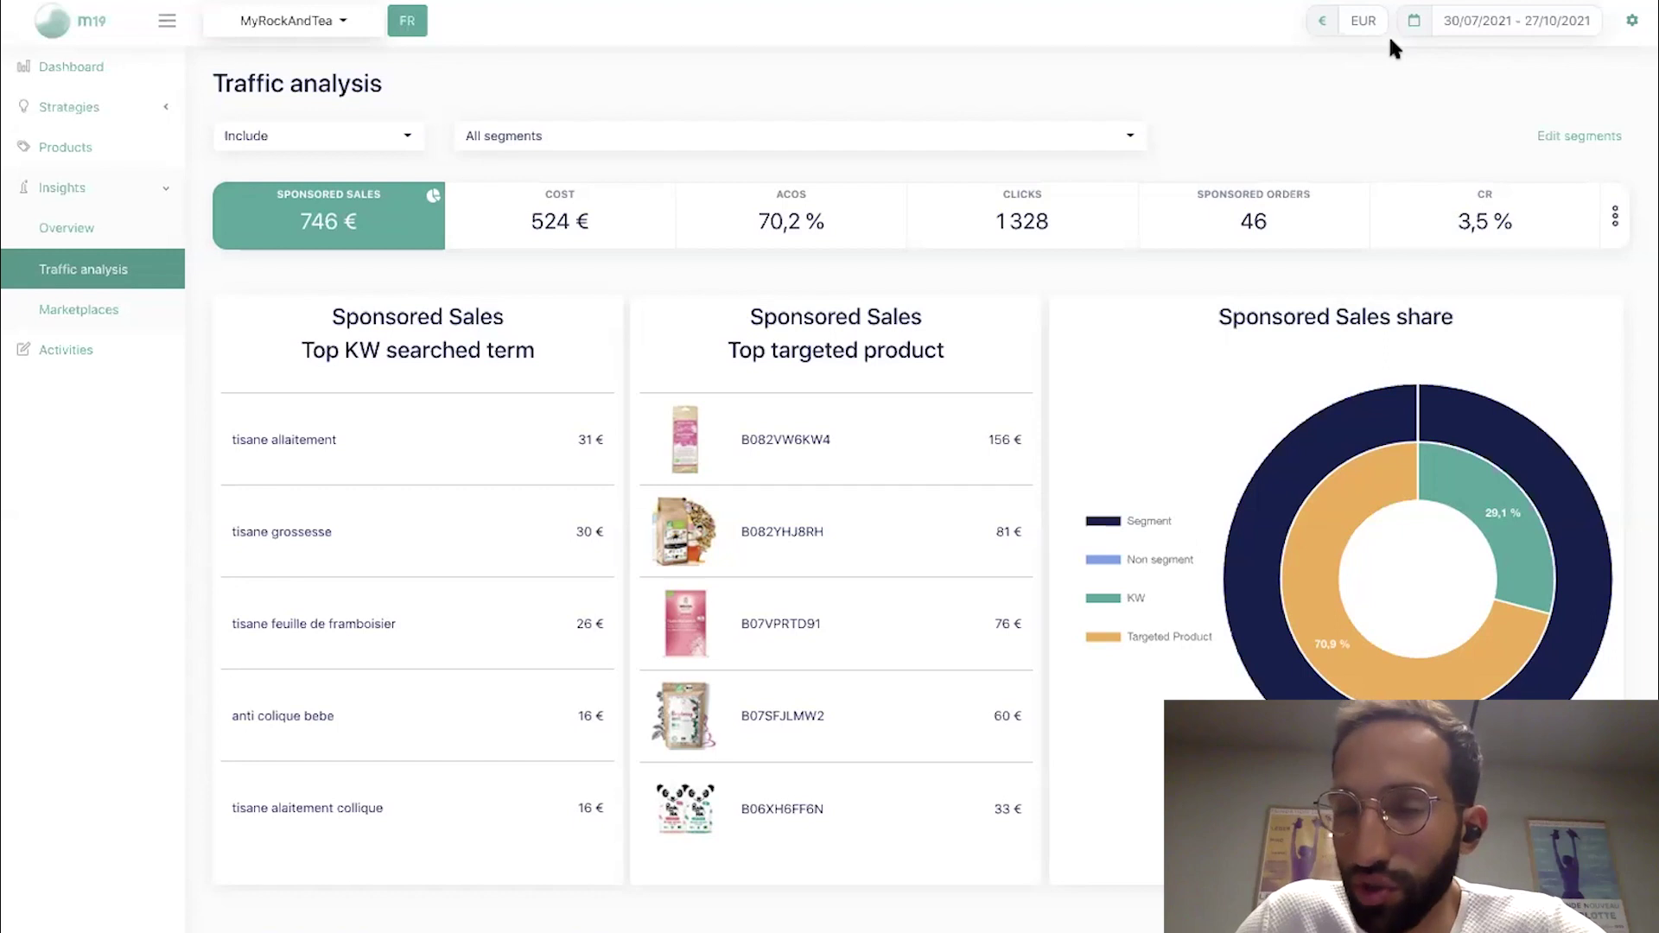
- Sort the Segment - detailed performance table by Sponsored Sales
scroll(1286, 306, down, 5)
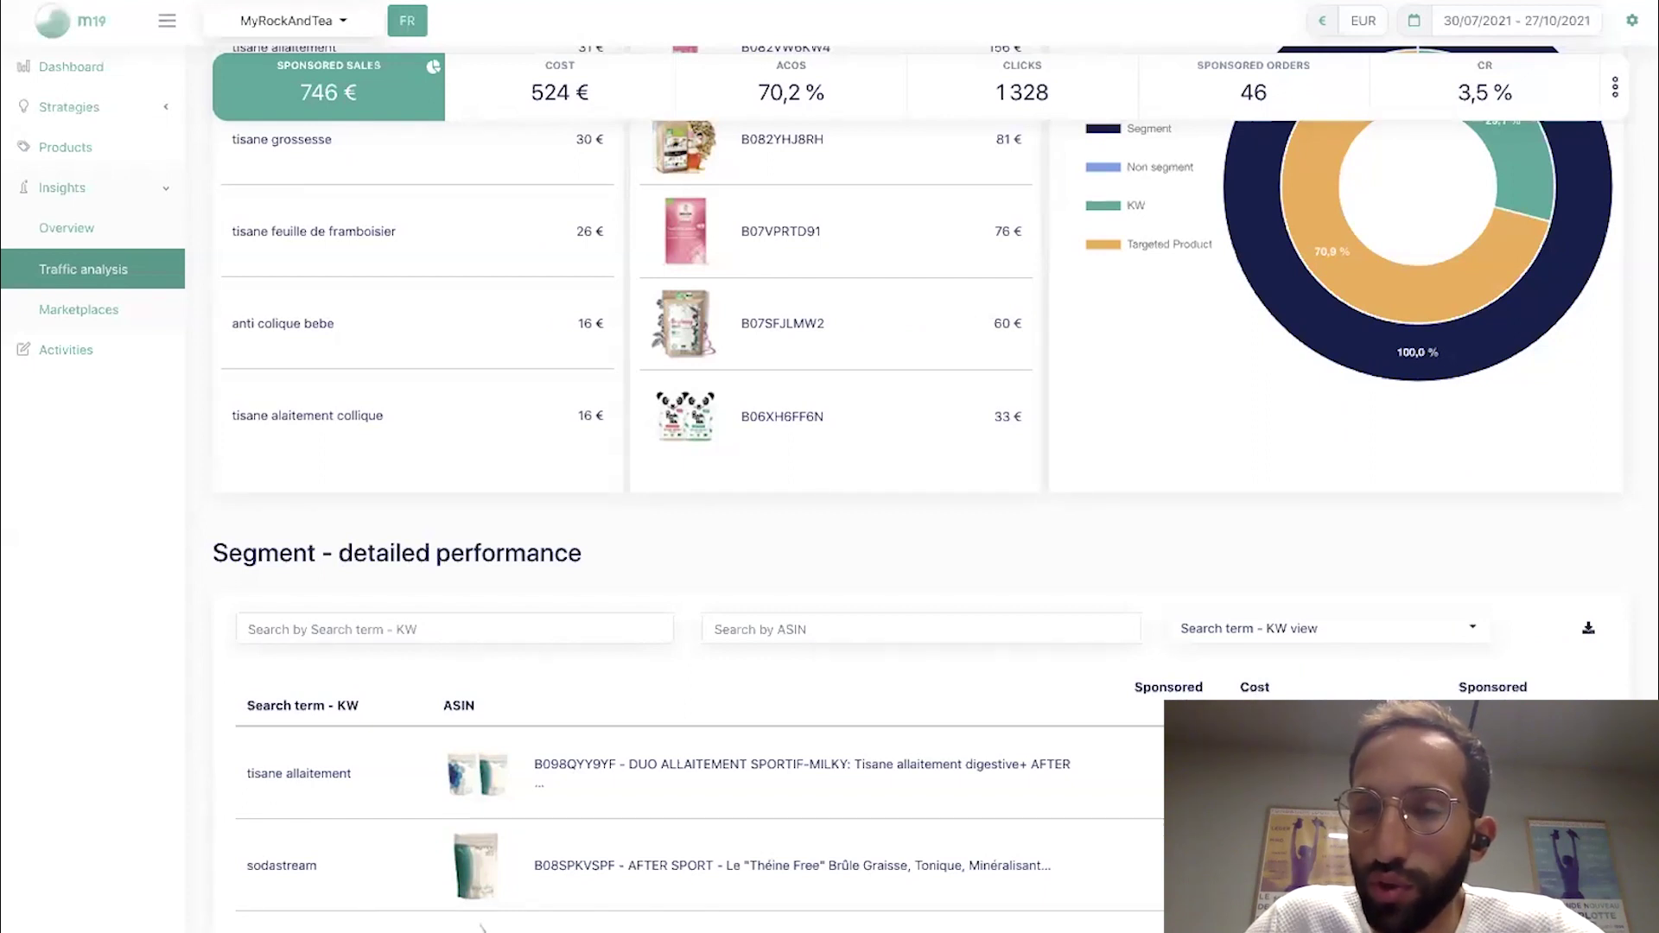
click(1255, 687)
click(1268, 690)
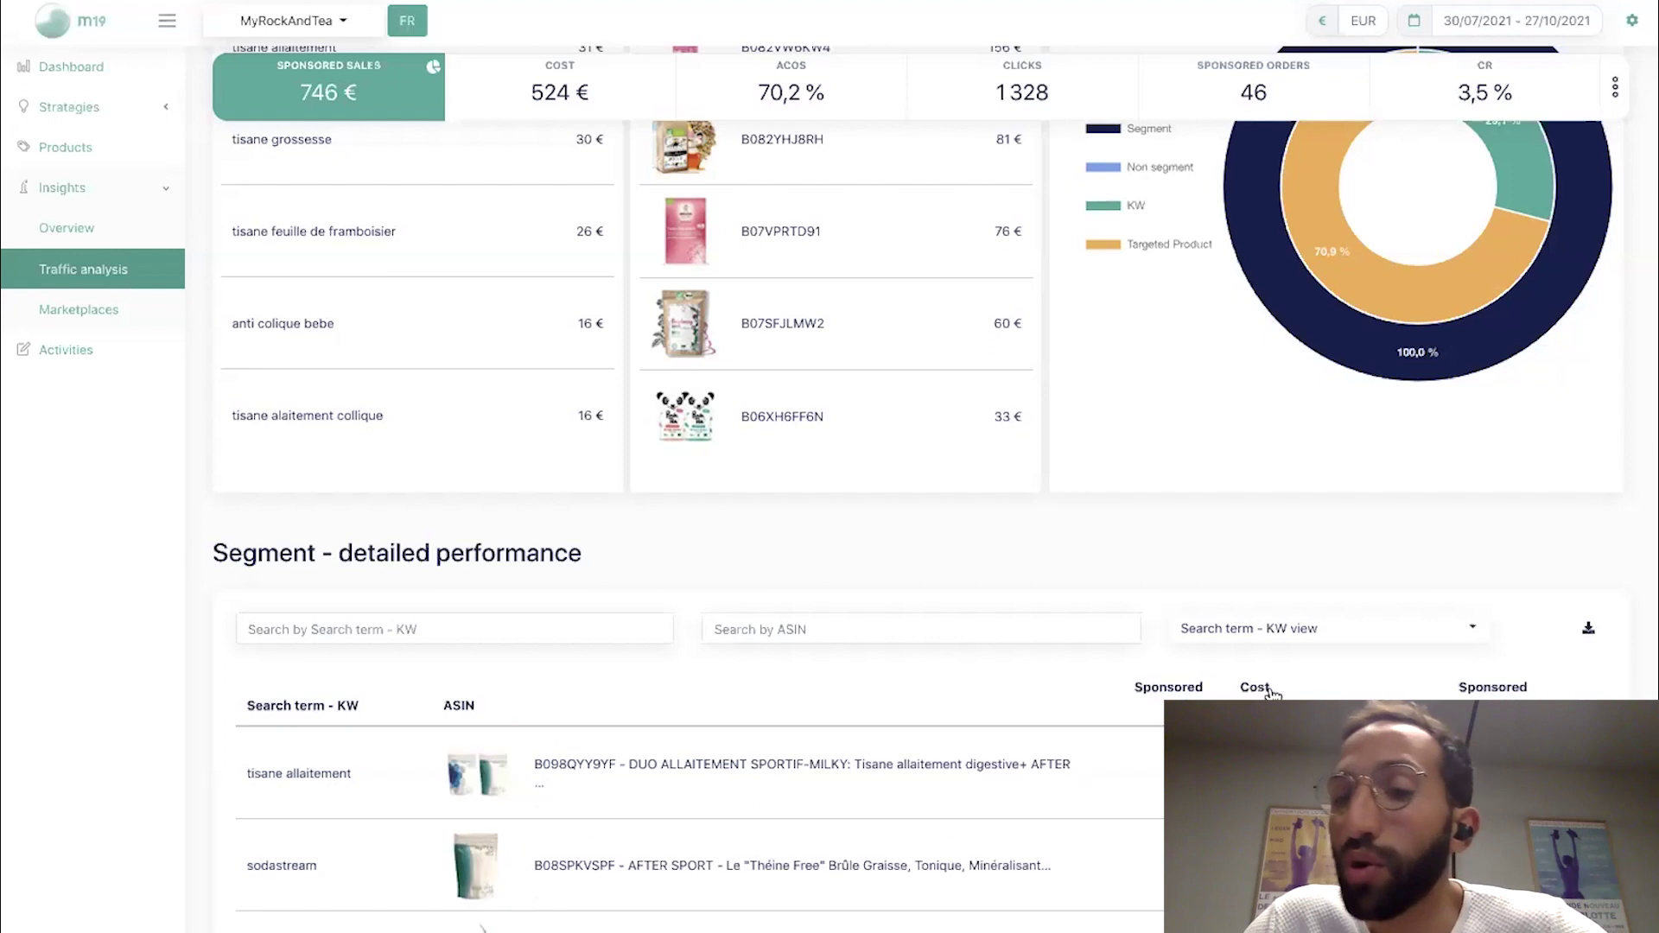
click(1195, 689)
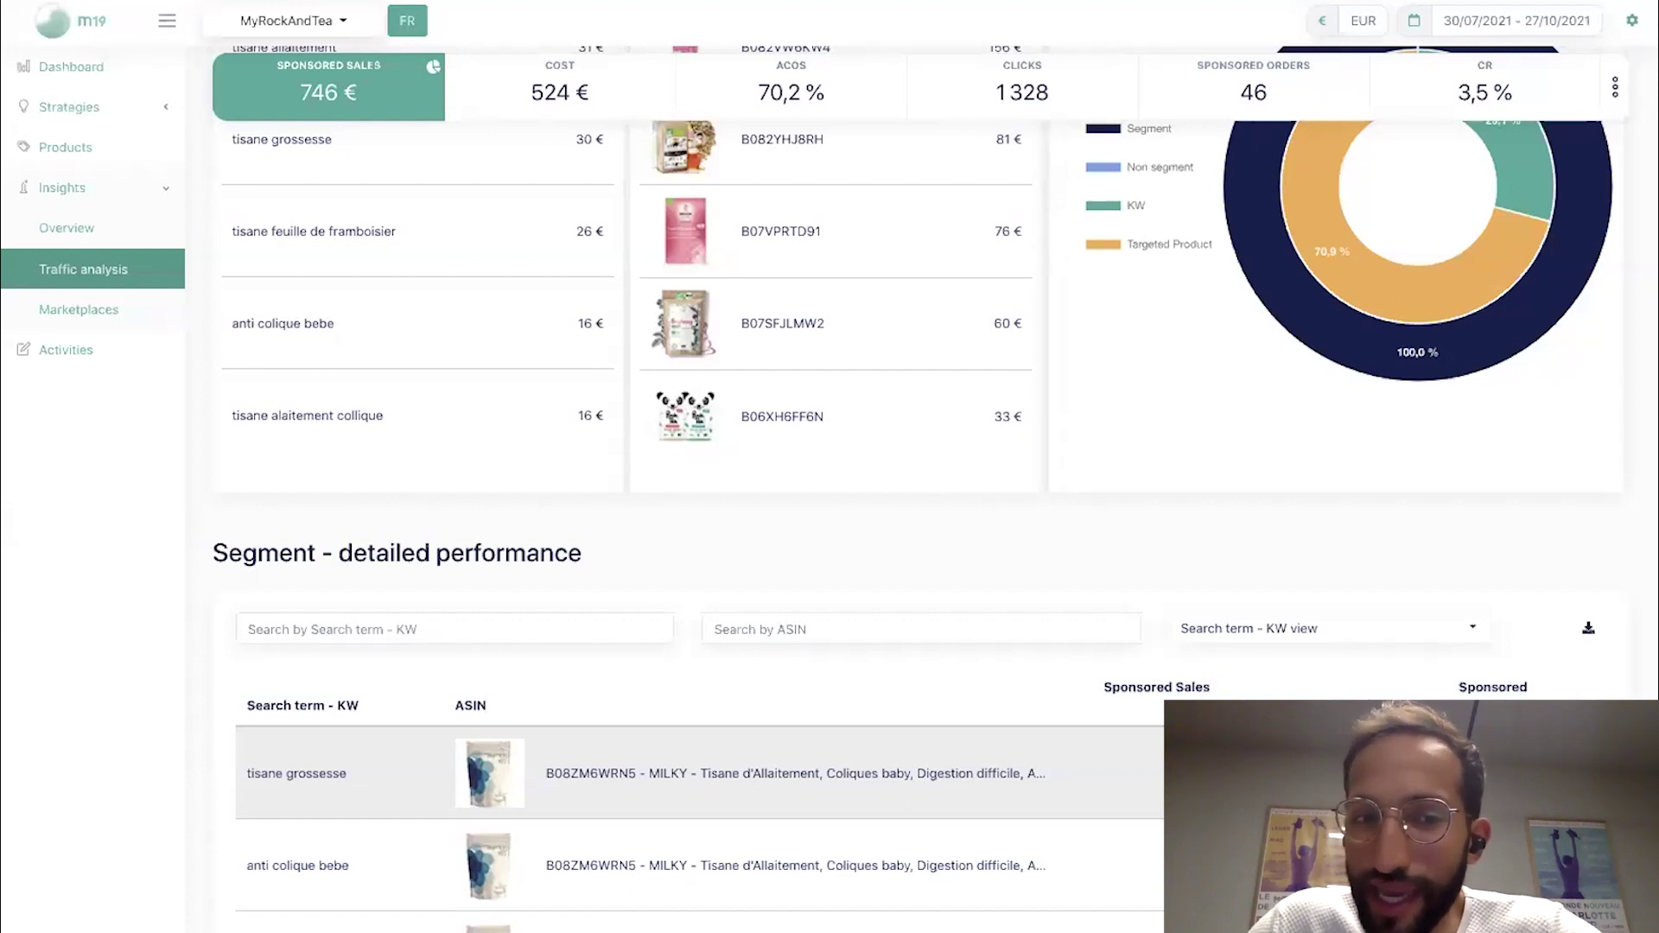
- Scroll through the sorted table, led by 'tisane grossesse' at 30 € sponsored sales
scroll(1075, 821, down, 1)
scroll(1074, 825, down, 1)
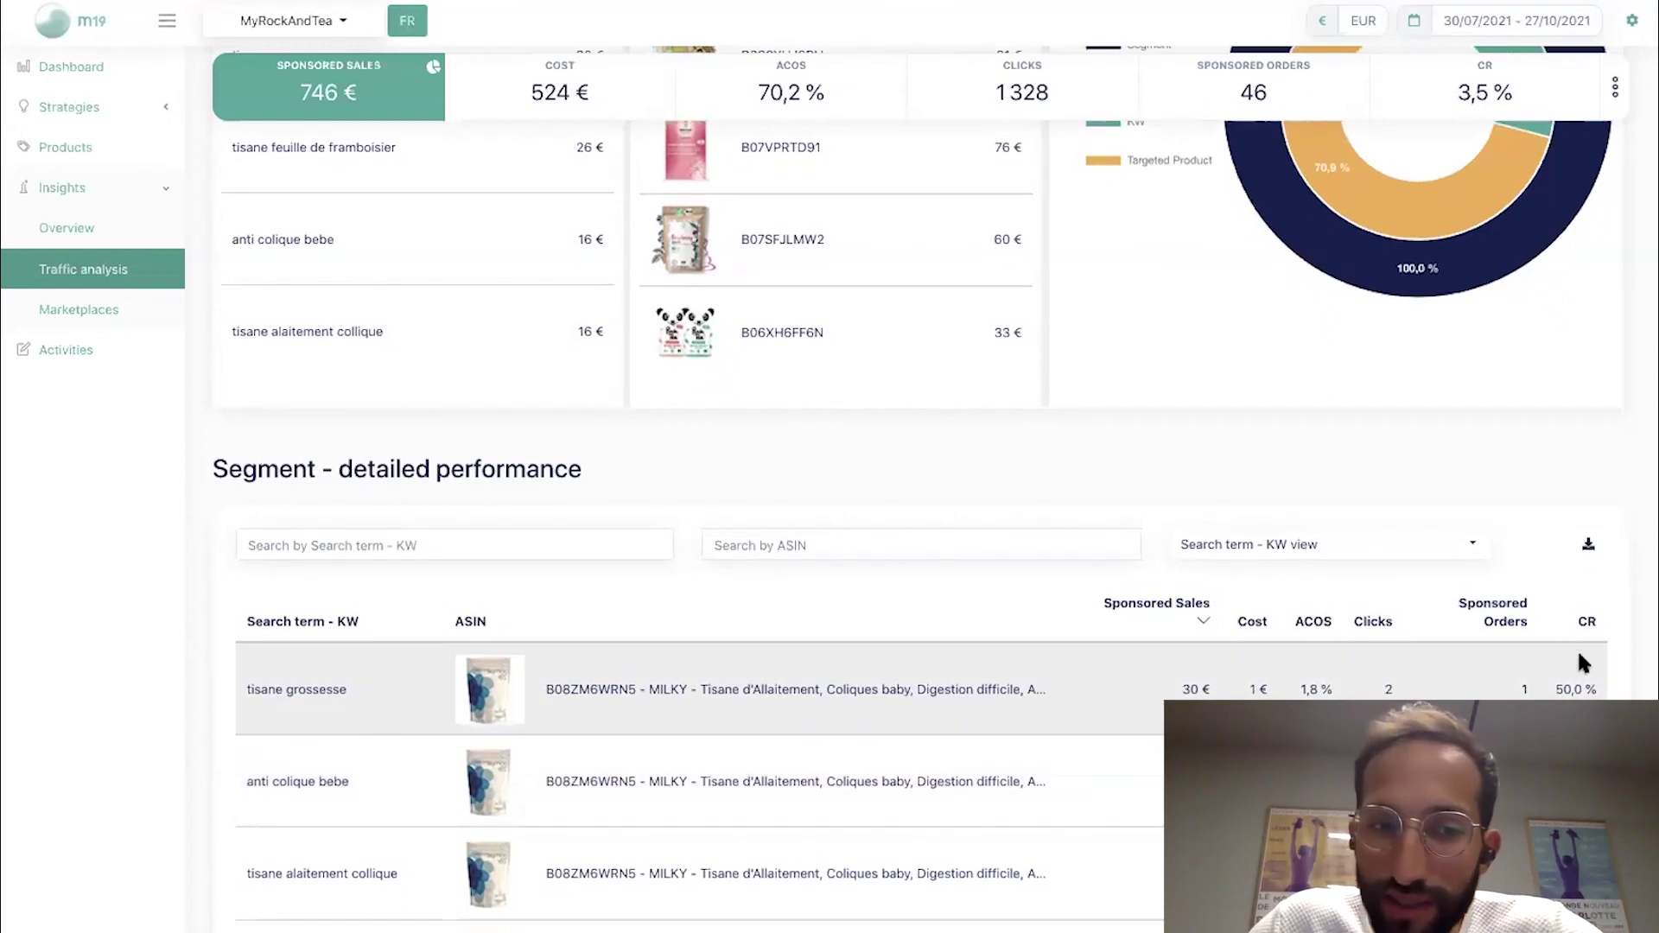
scroll(639, 868, down, 3)
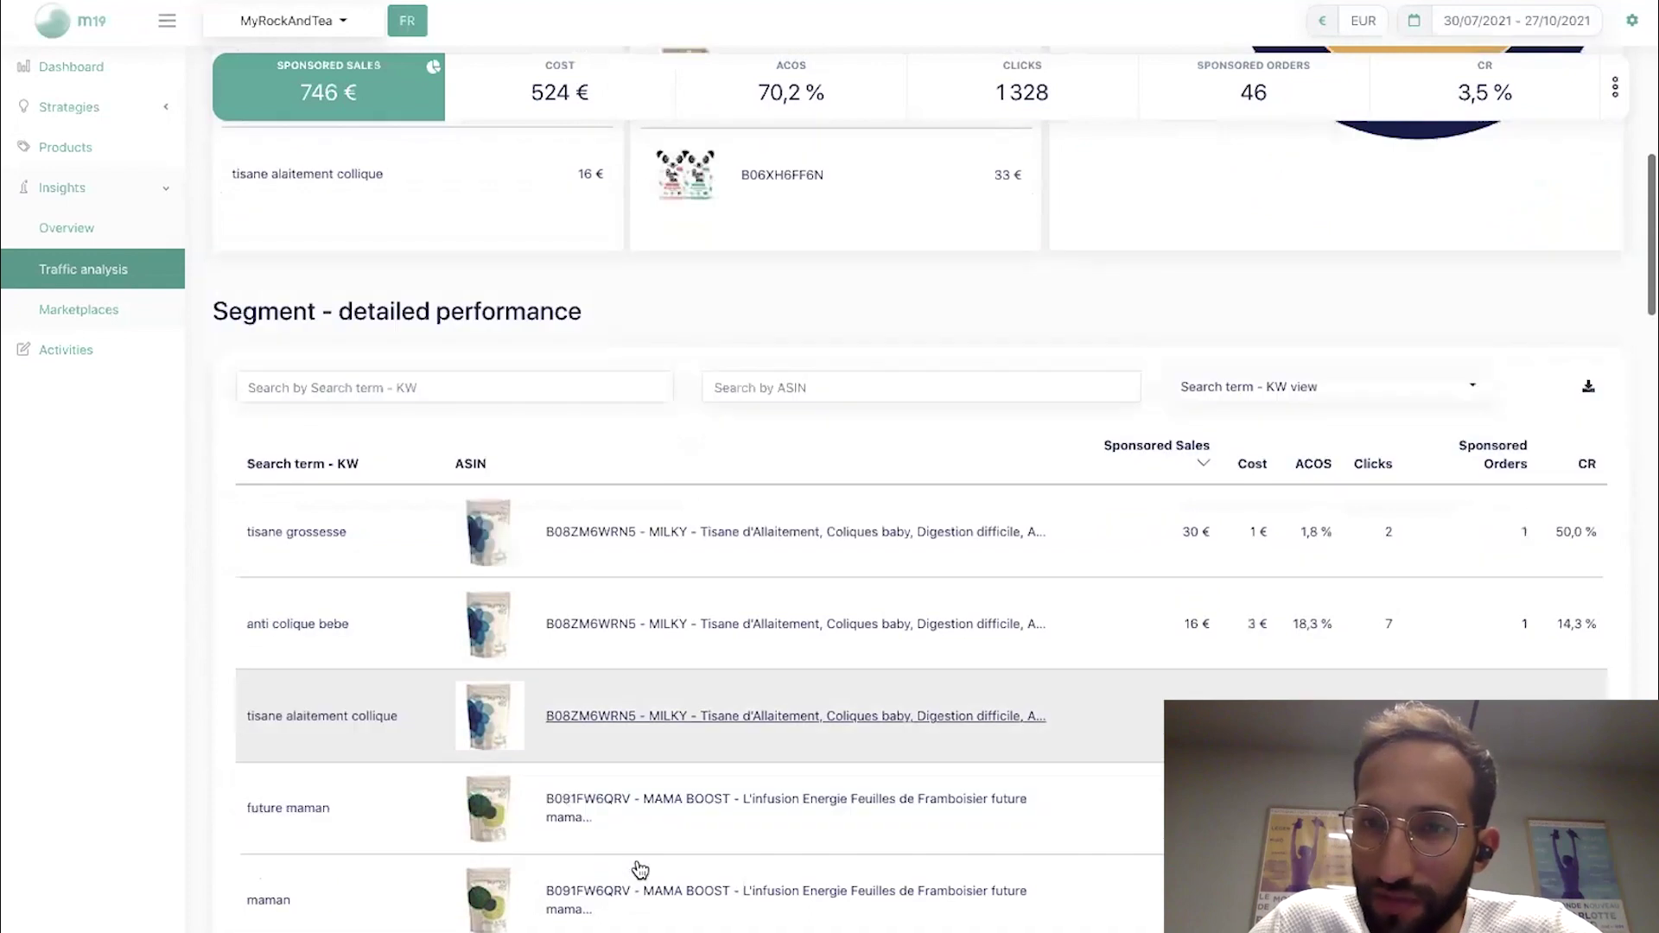
scroll(640, 868, up, 2)
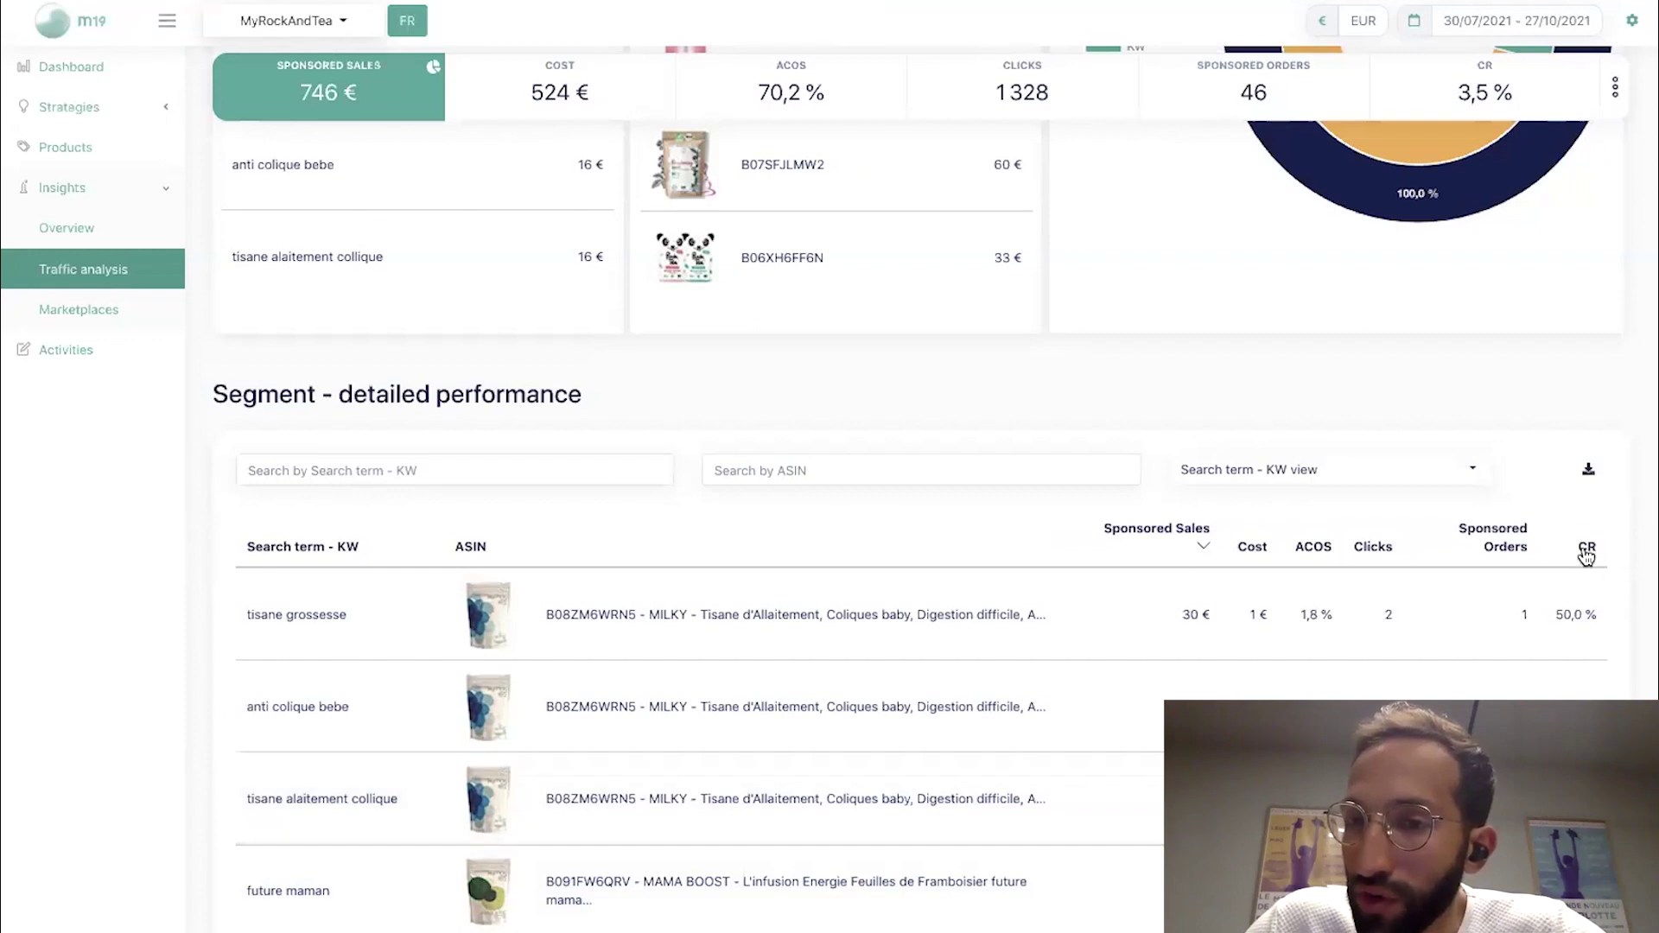
- Sort search terms by CR descending and select the top term 'tisane alaitement colique' (100,0 % CR)
click(1586, 553)
click(1581, 541)
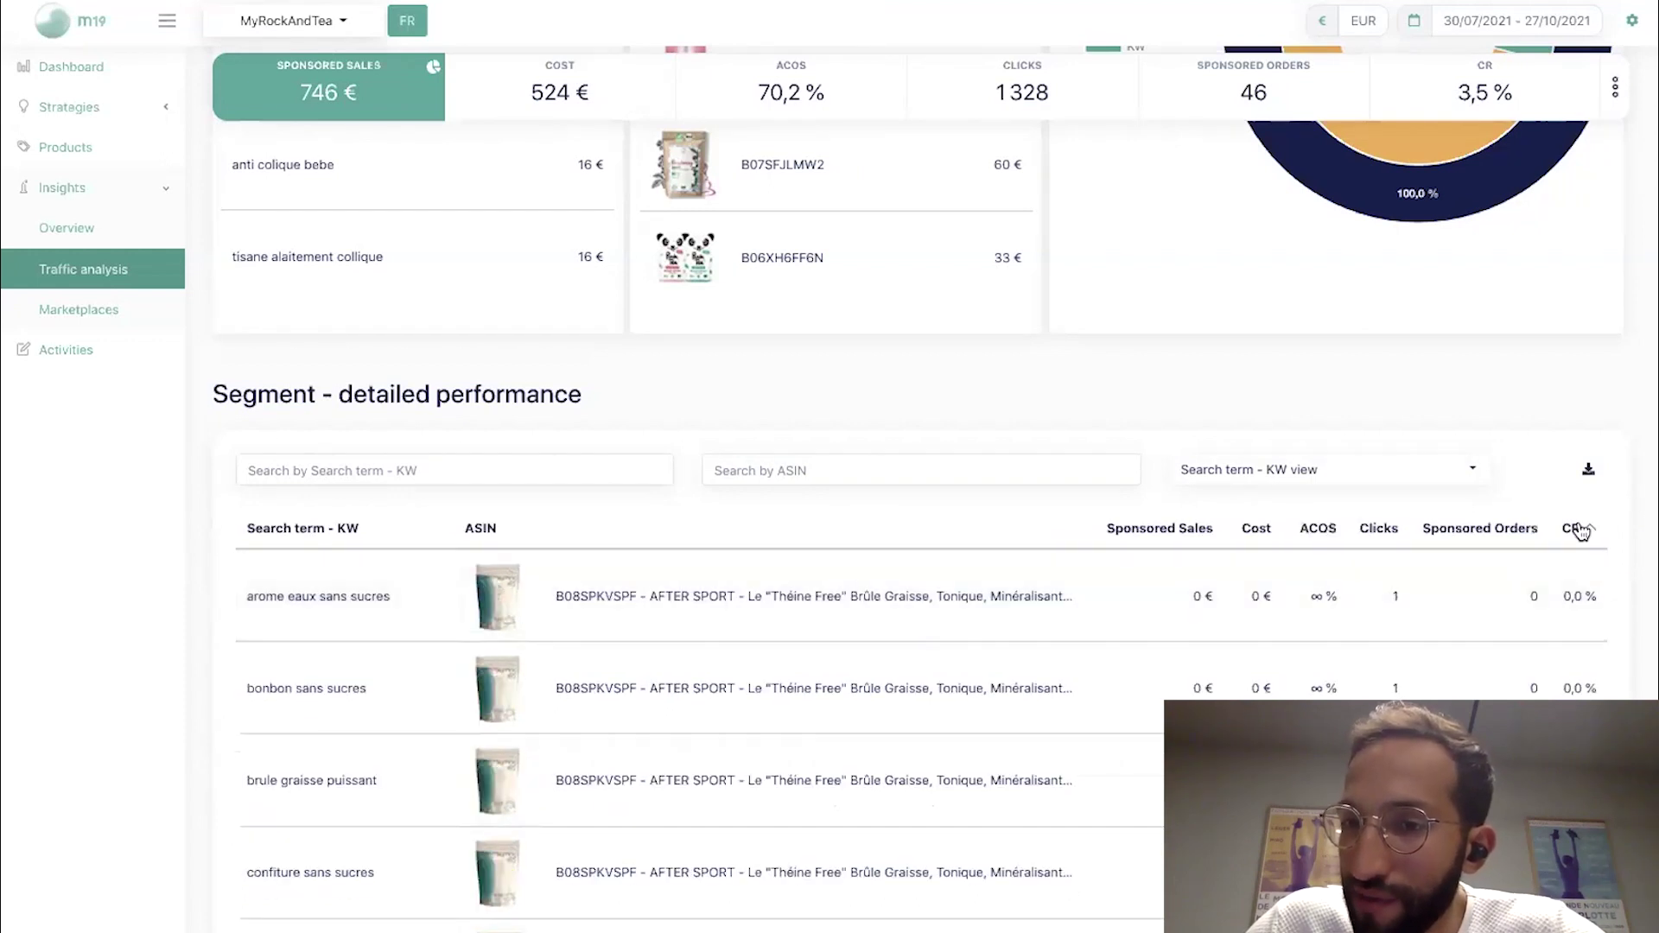
click(1581, 534)
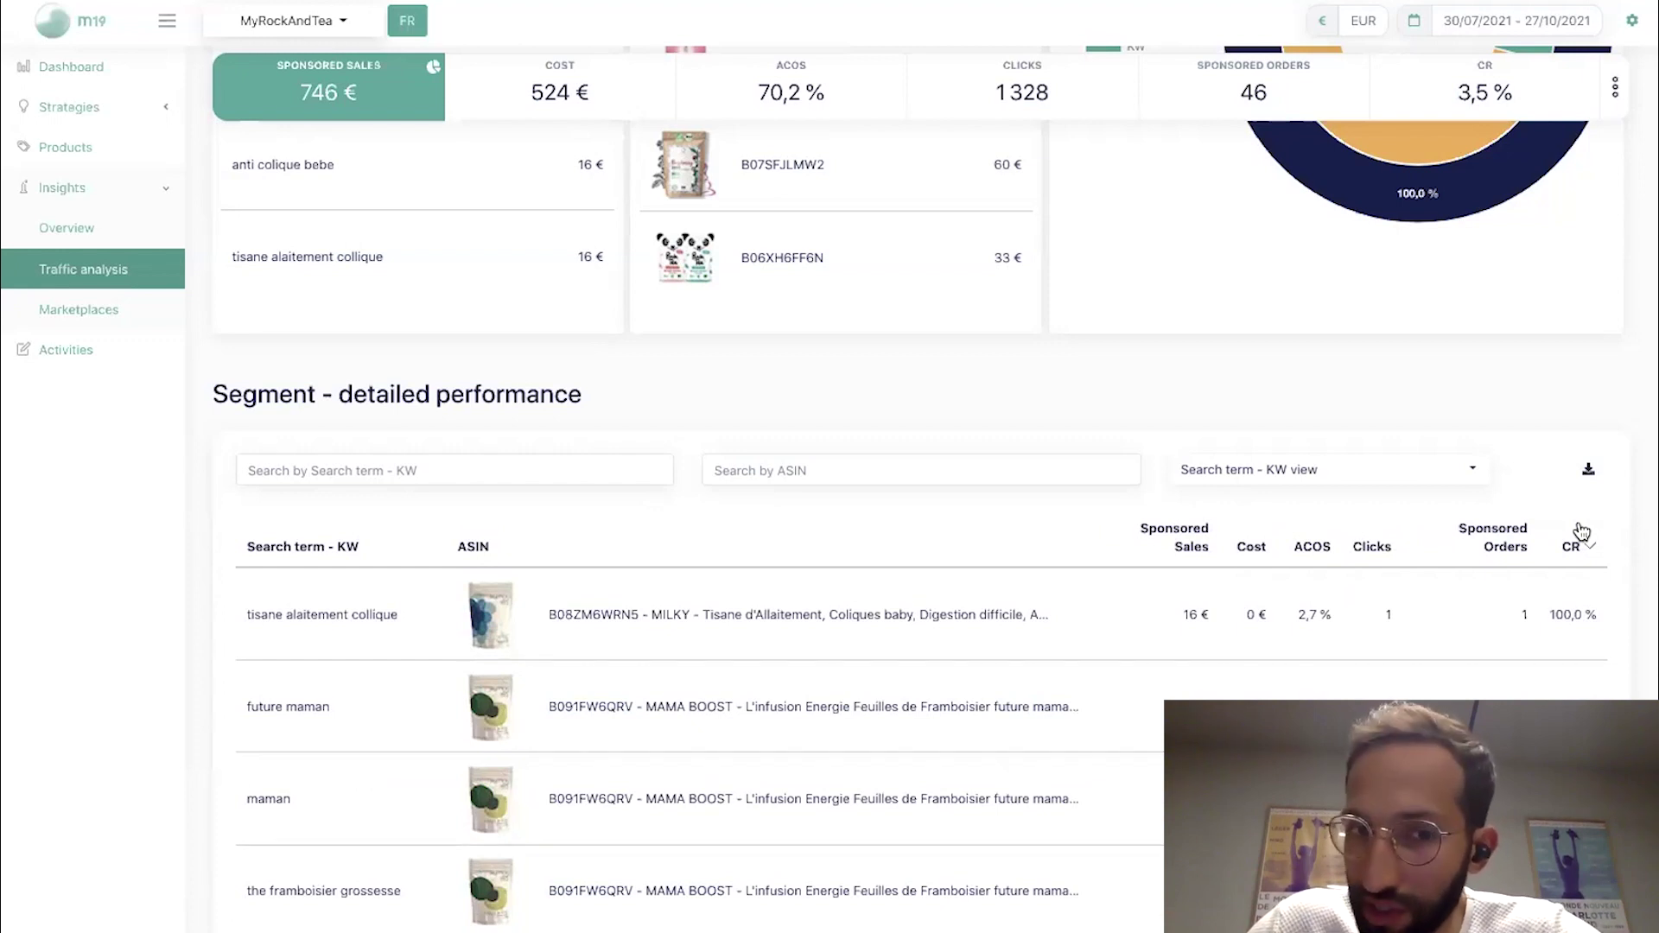
scroll(1582, 531, up, 1)
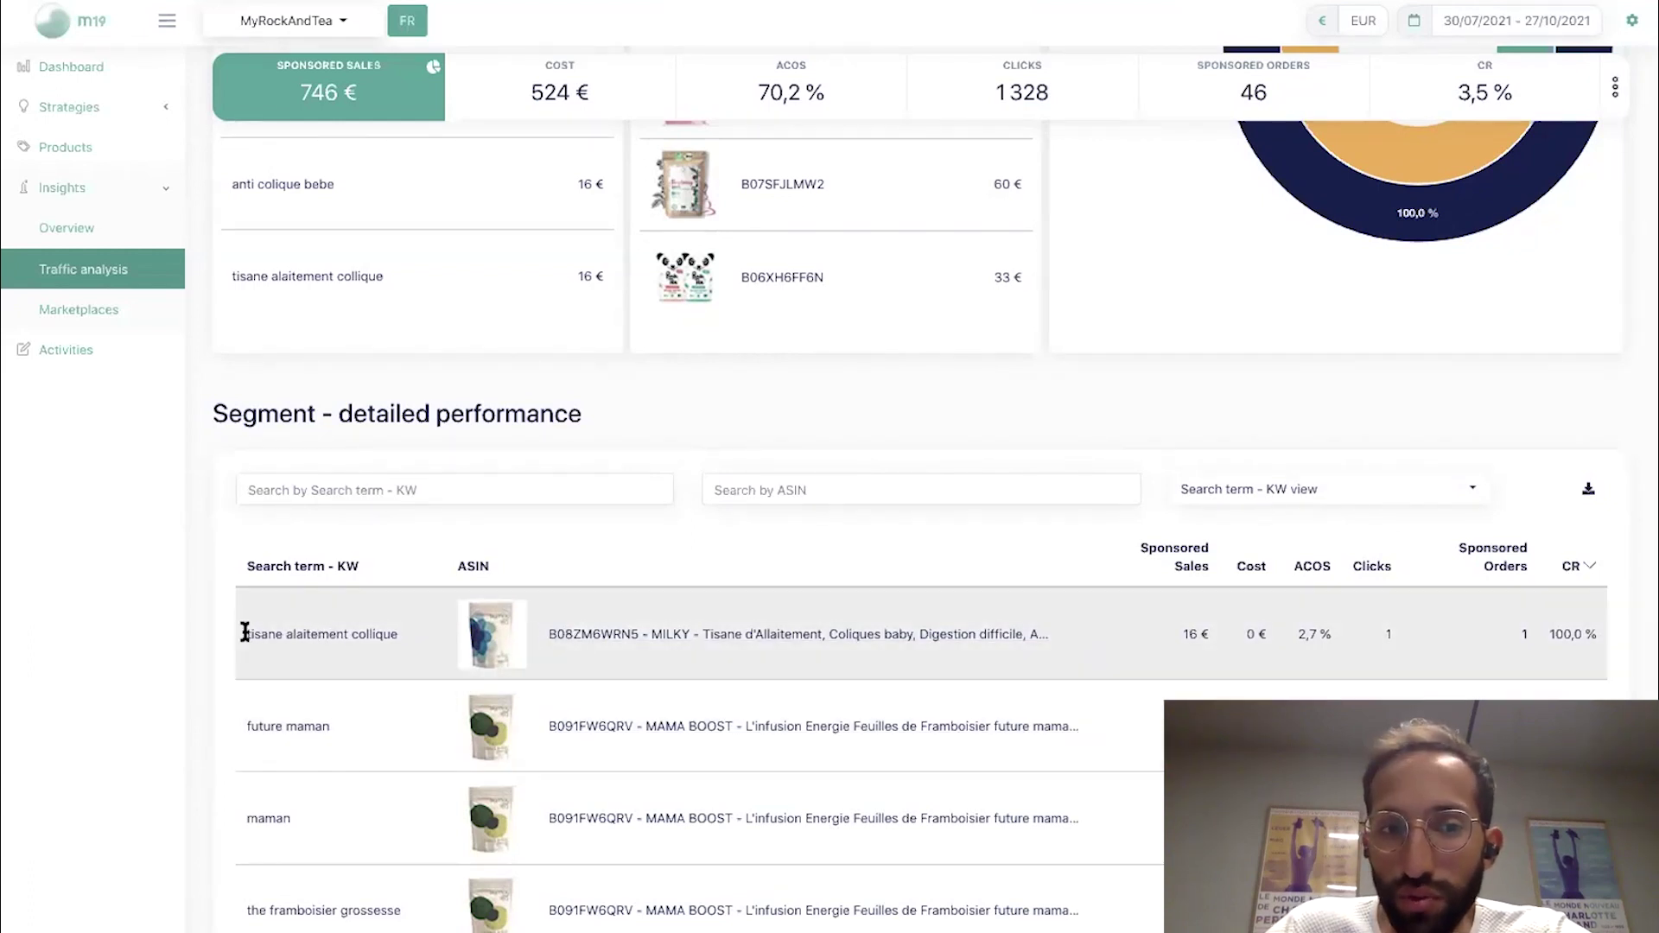
triple_click(395, 633)
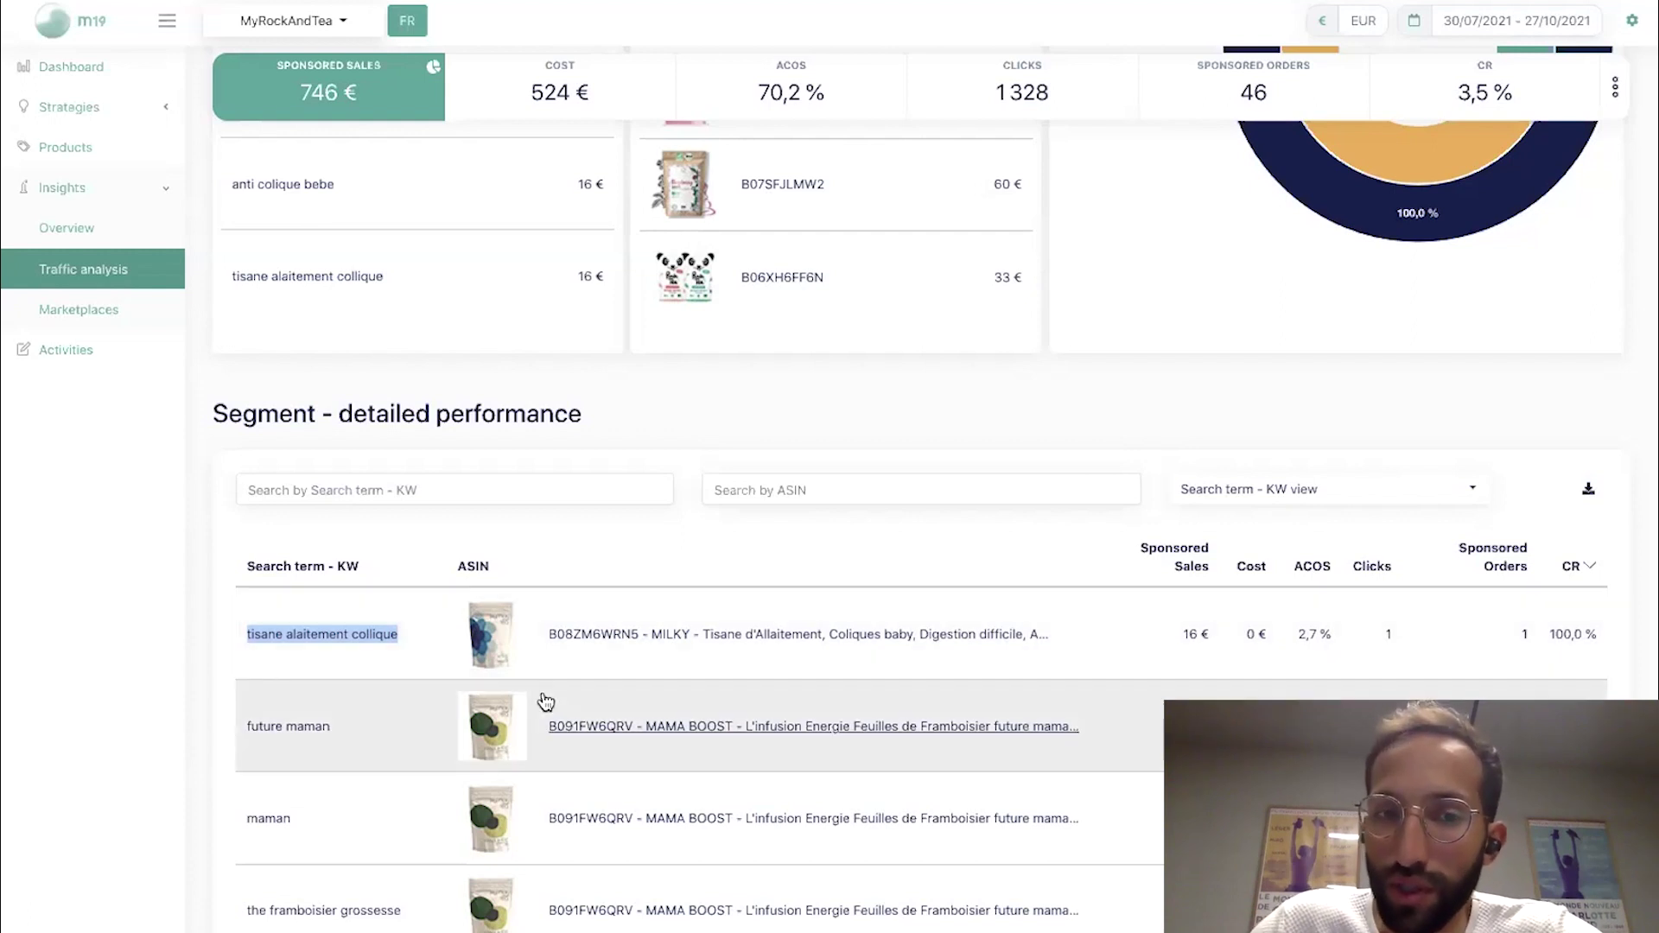
- Switch the detailed performance table to the Targeted product view
scroll(1405, 591, up, 1)
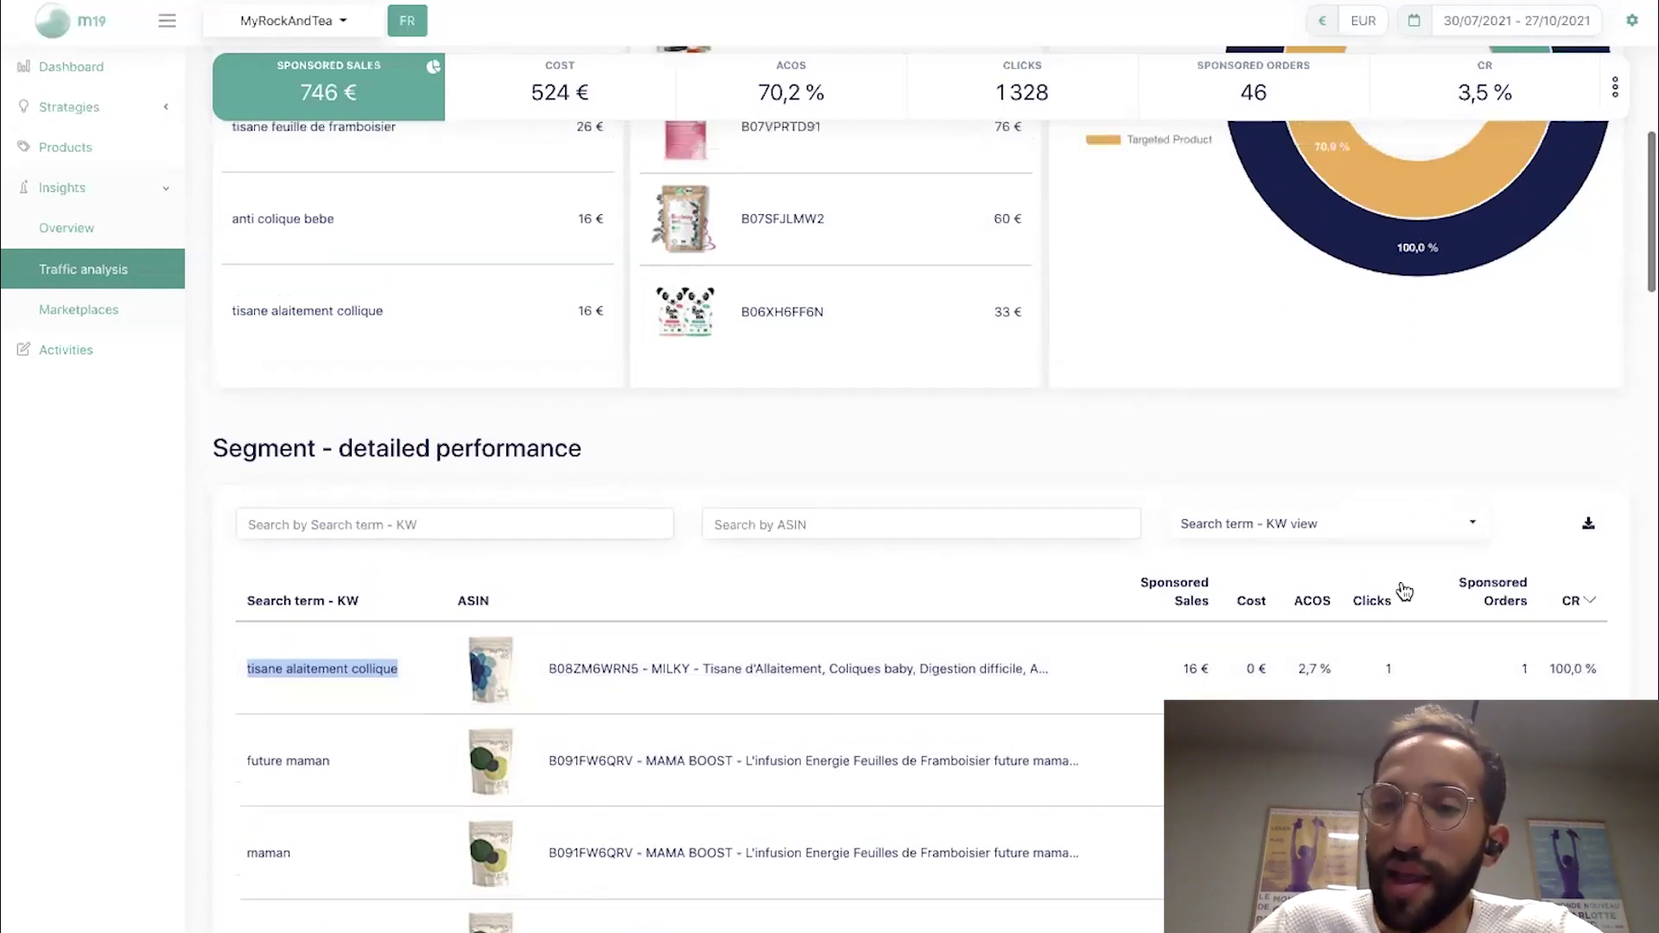
click(1365, 525)
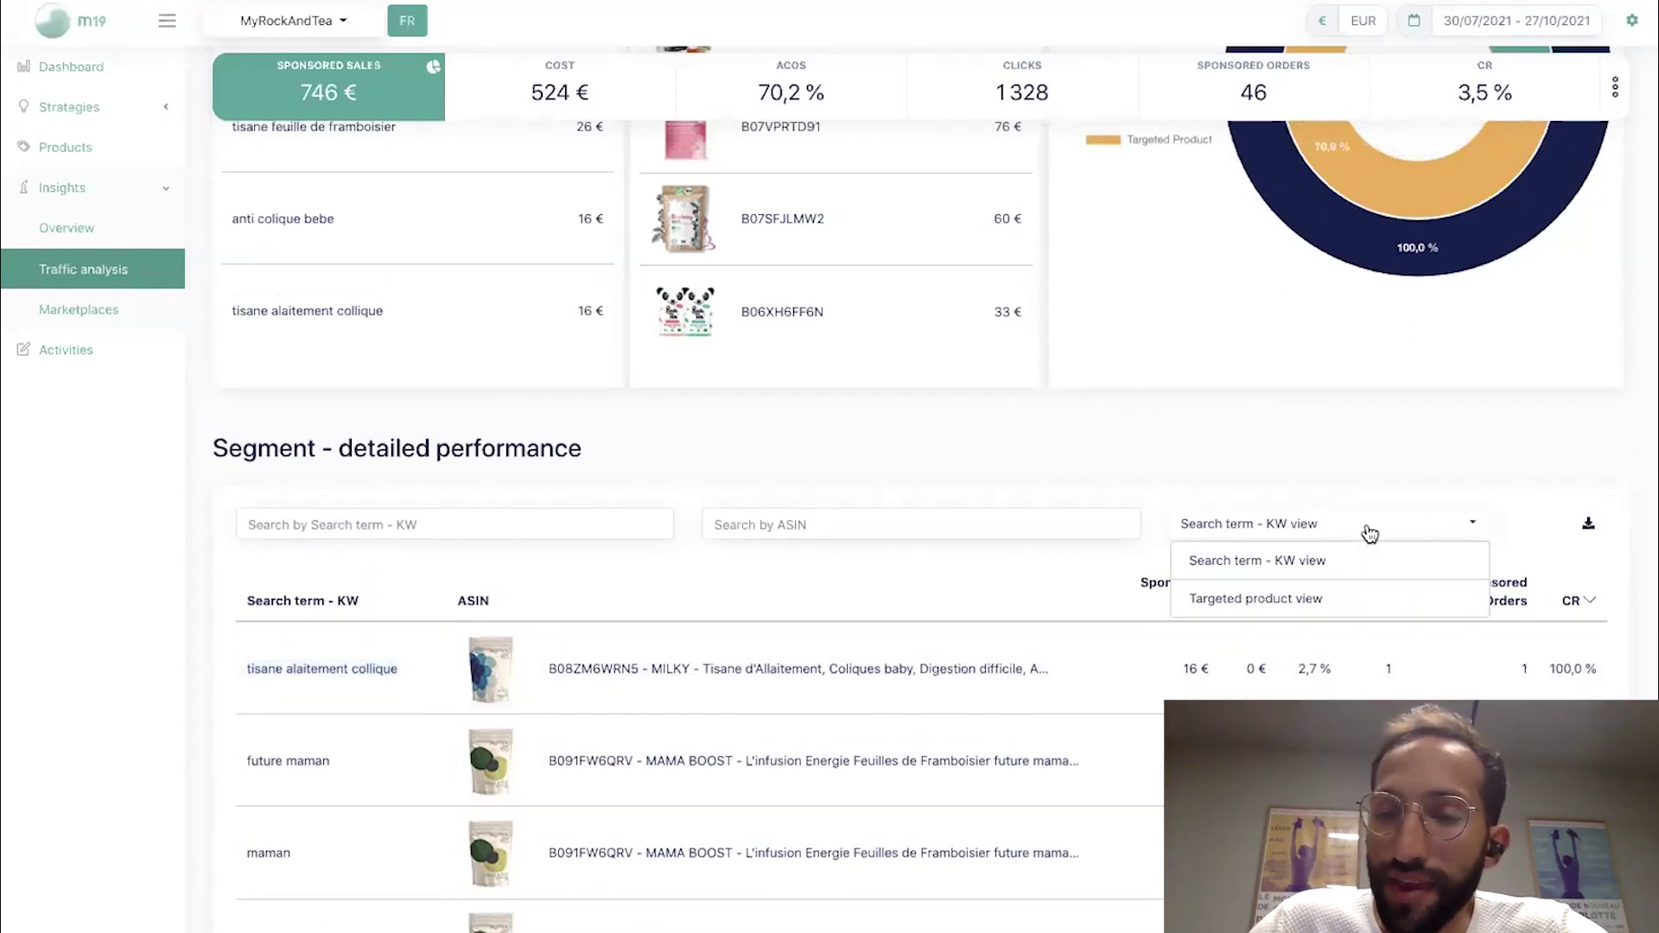
click(1259, 601)
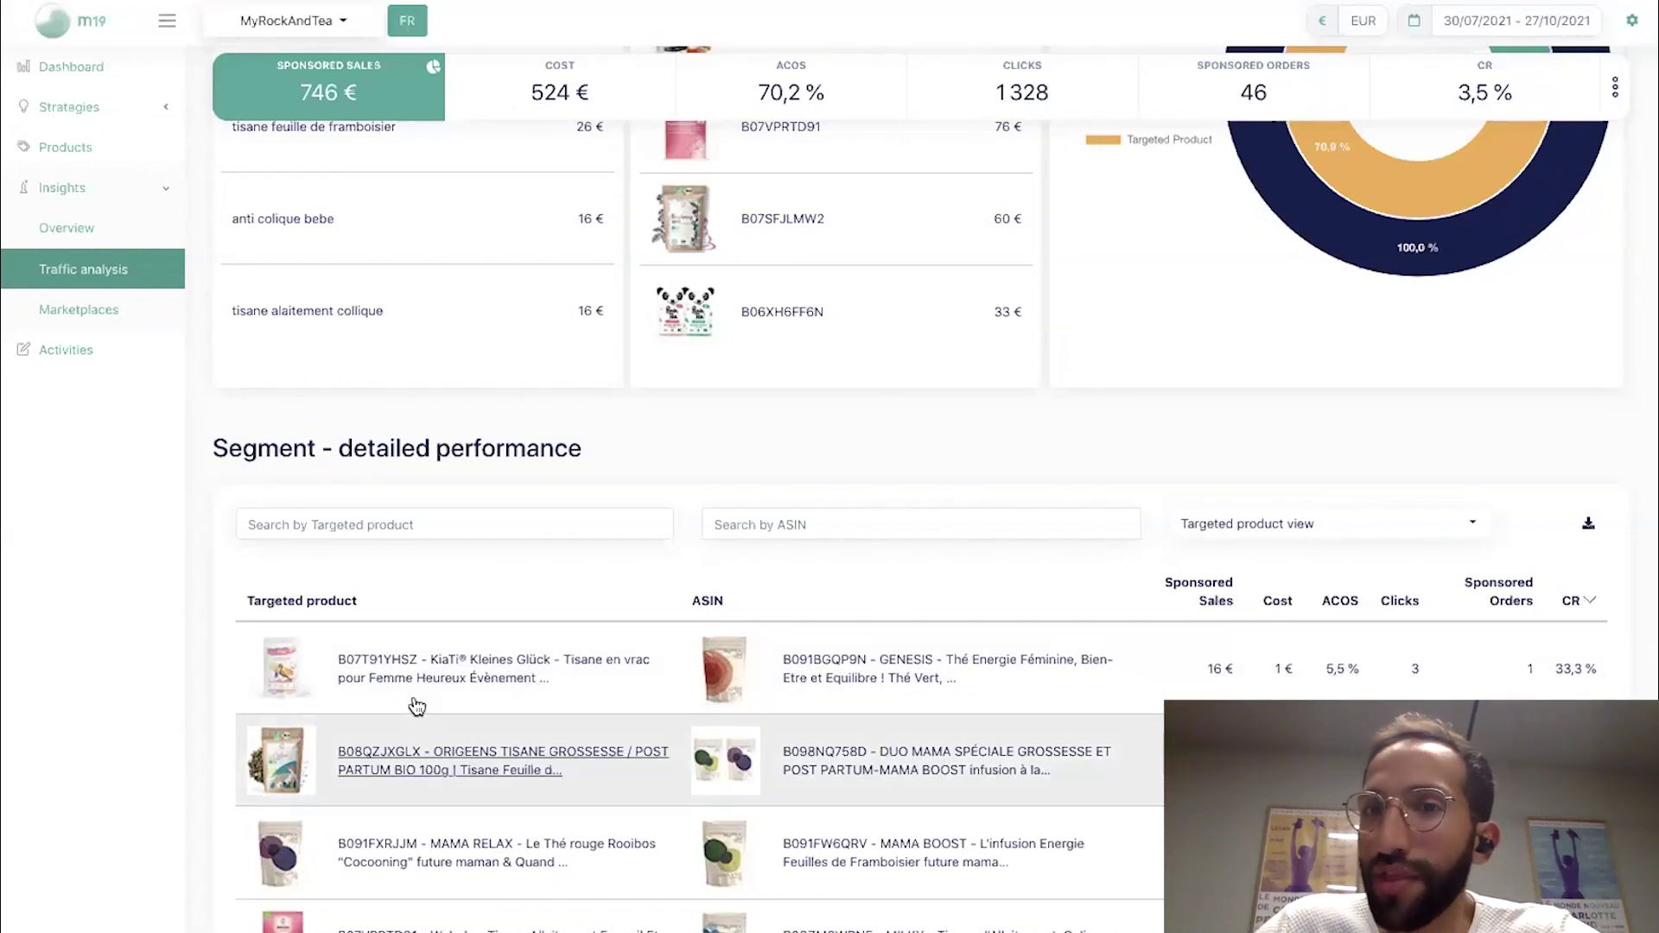
- Sort targeted products by Cost, highest first, putting B082VW6KW4 (88 €) on top
scroll(591, 769, down, 1)
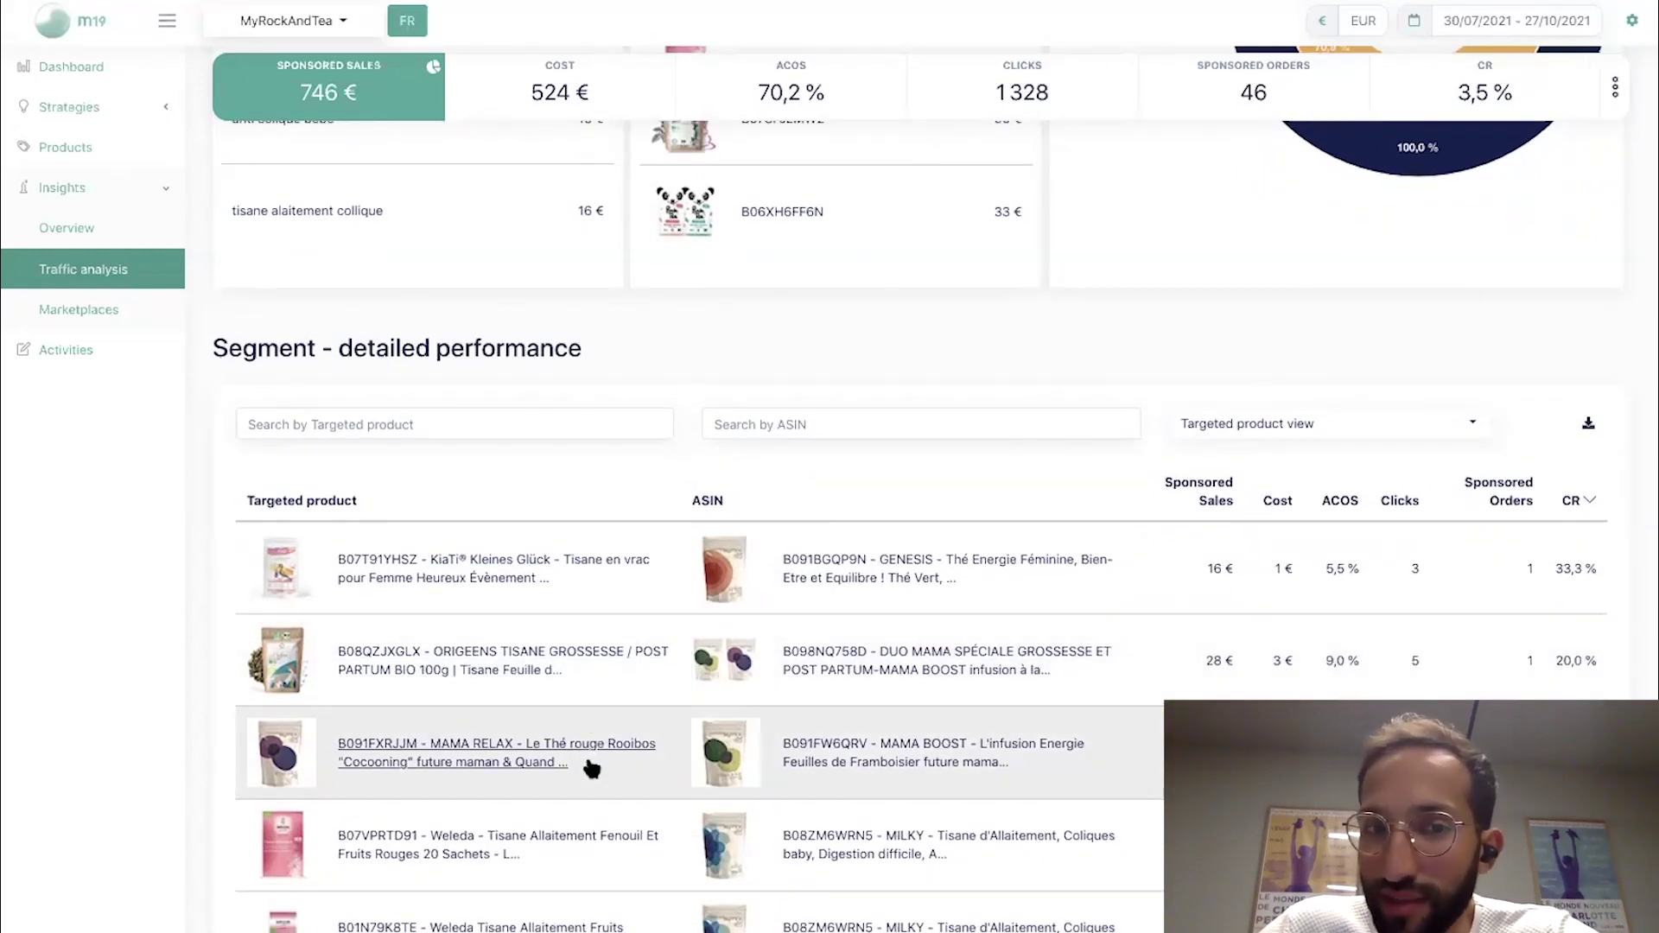
click(1213, 484)
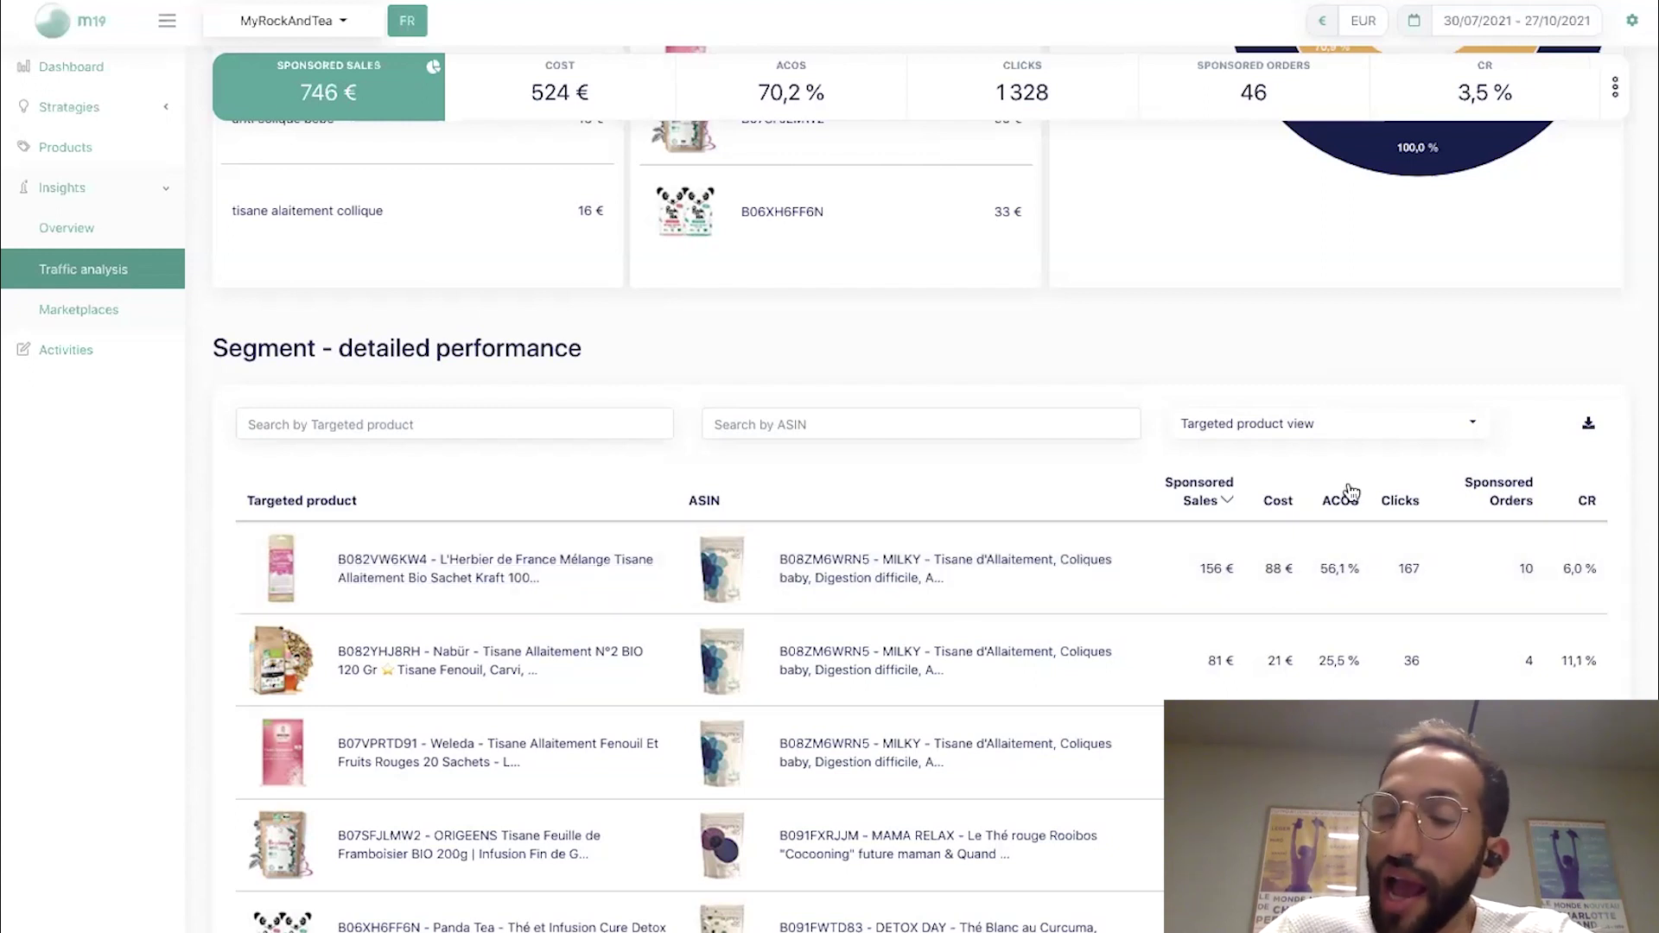
click(1281, 502)
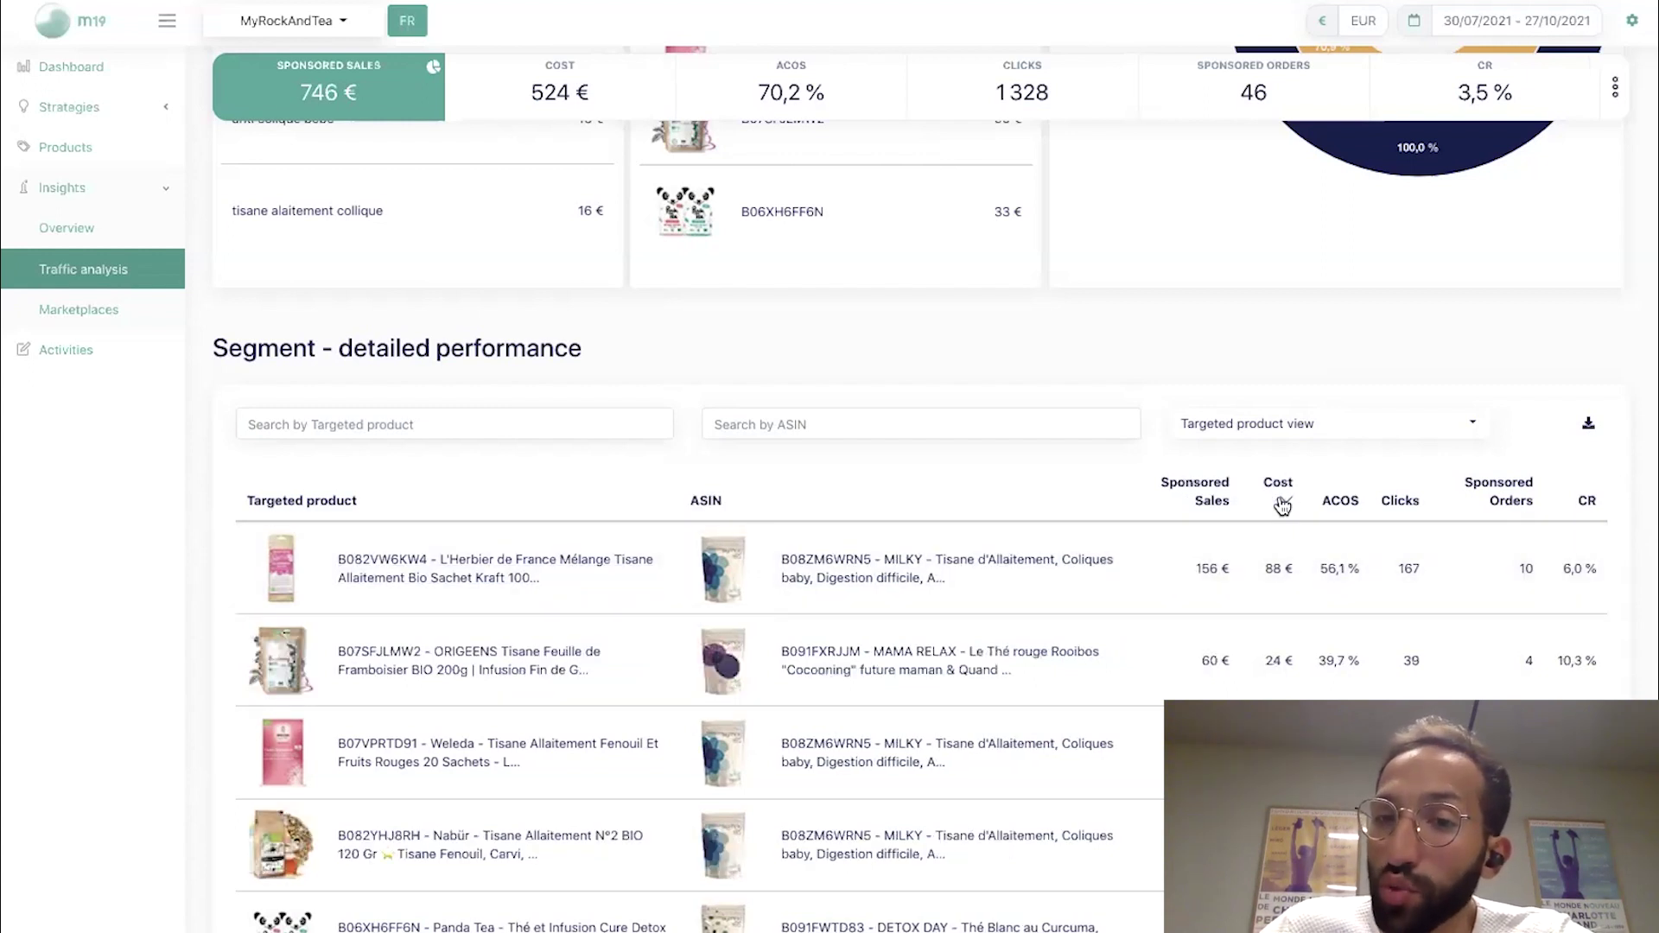
click(1282, 505)
click(1282, 505)
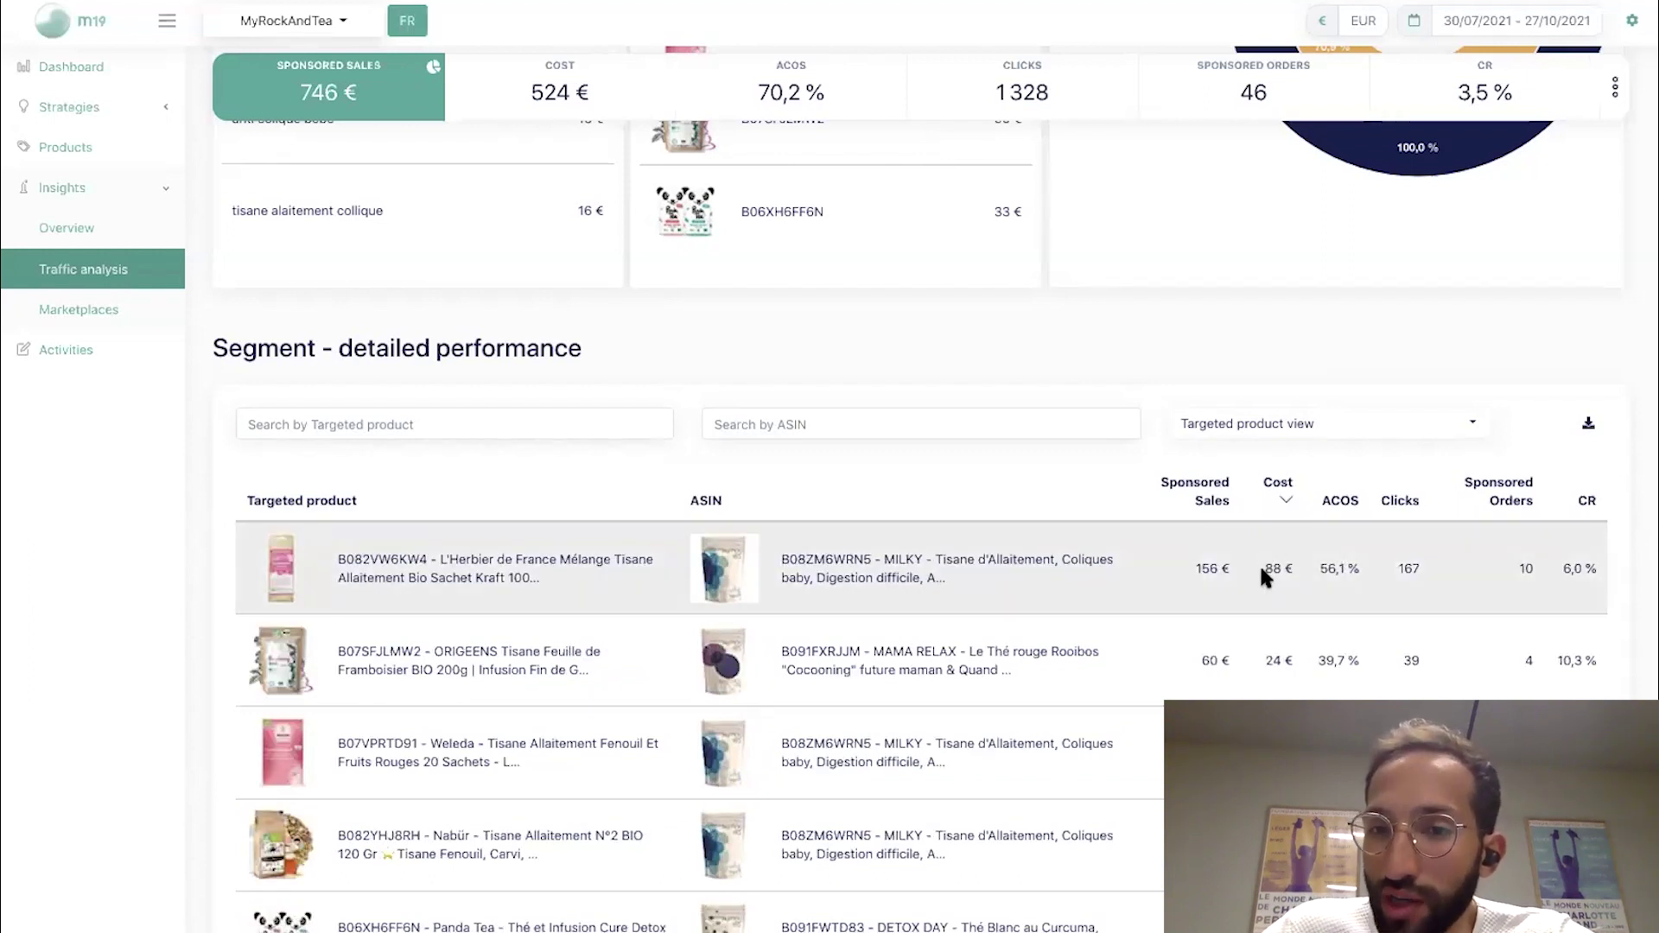
drag(1262, 571, 1290, 567)
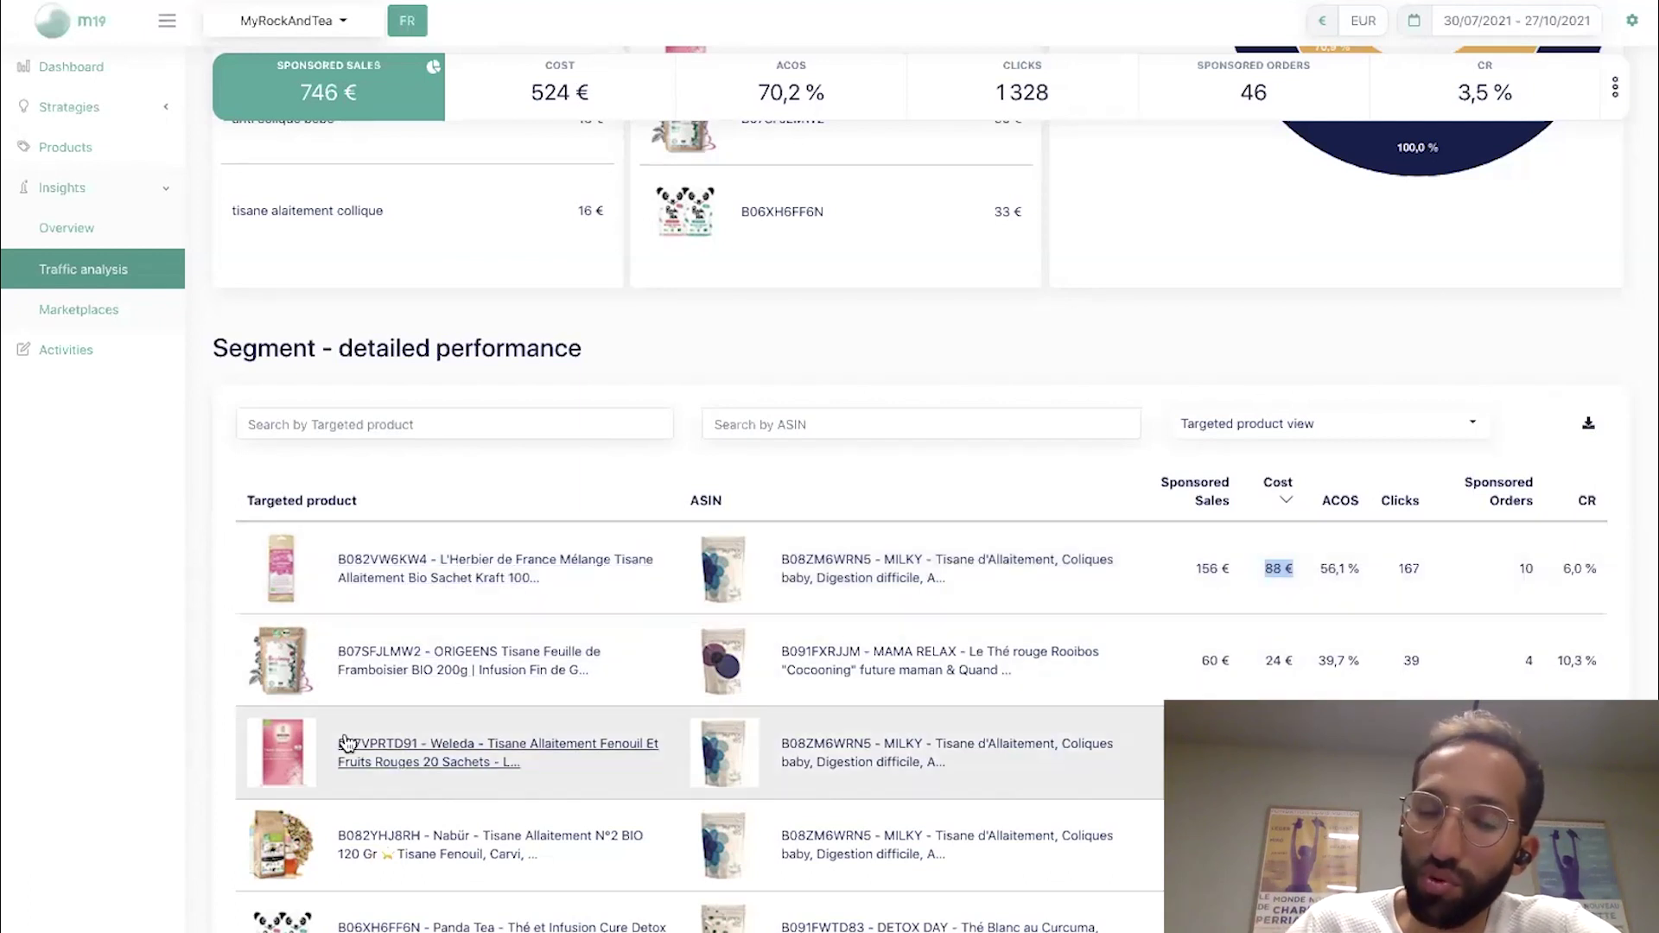
scroll(376, 678, down, 1)
scroll(376, 678, down, 4)
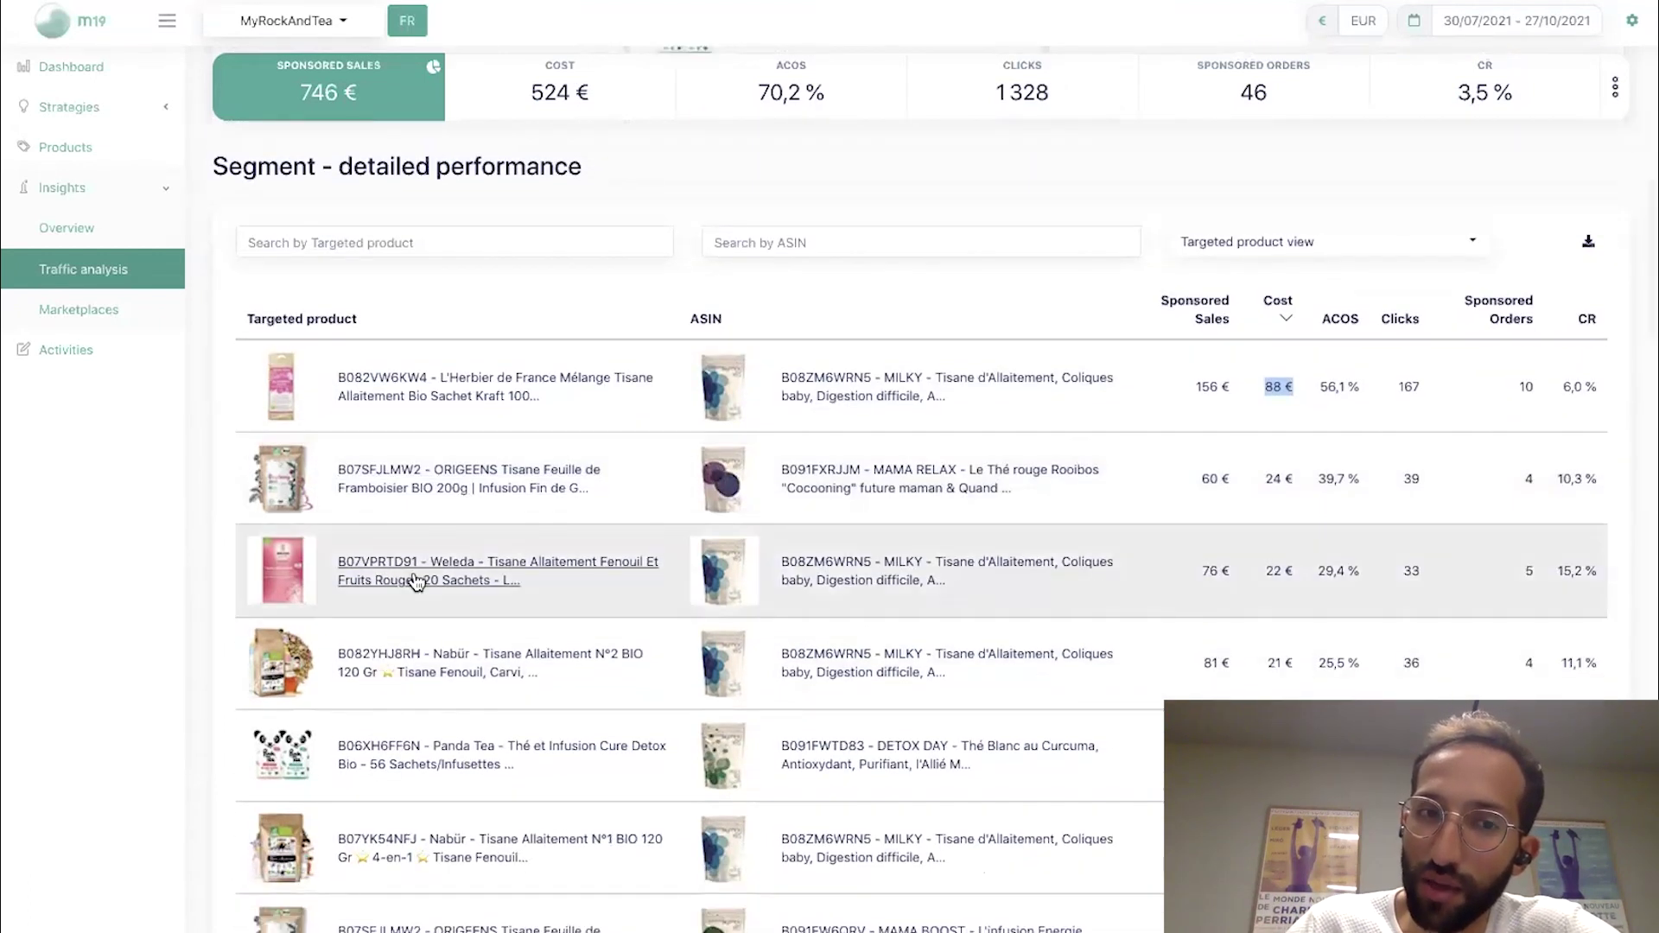
scroll(417, 582, down, 1)
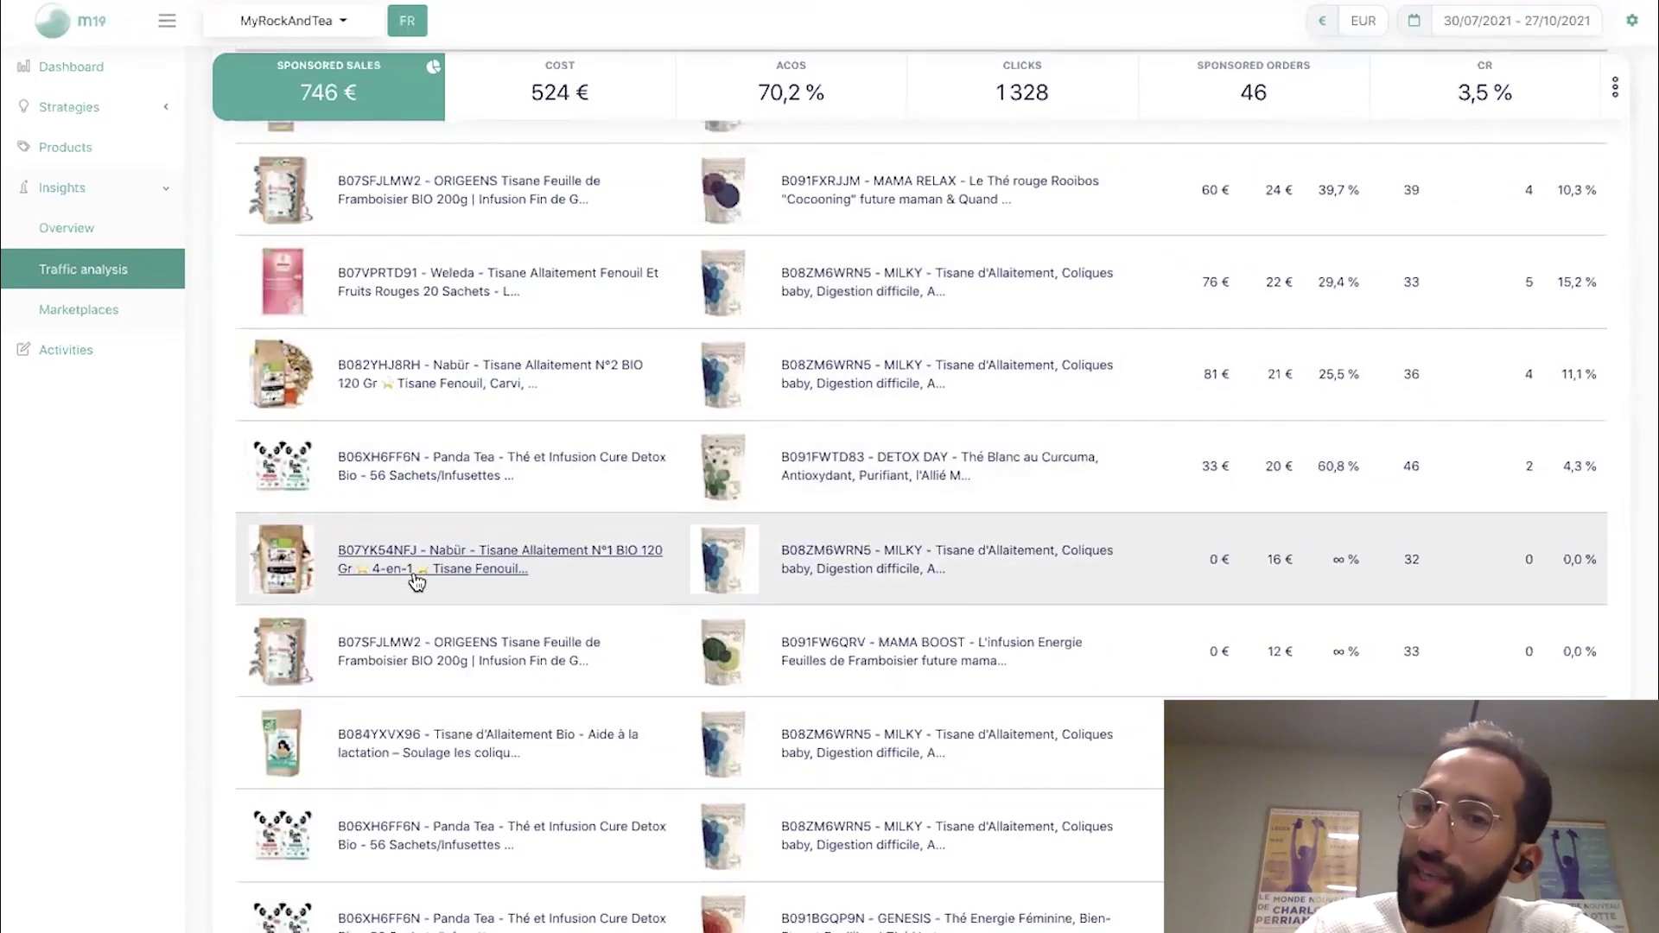
scroll(415, 581, down, 2)
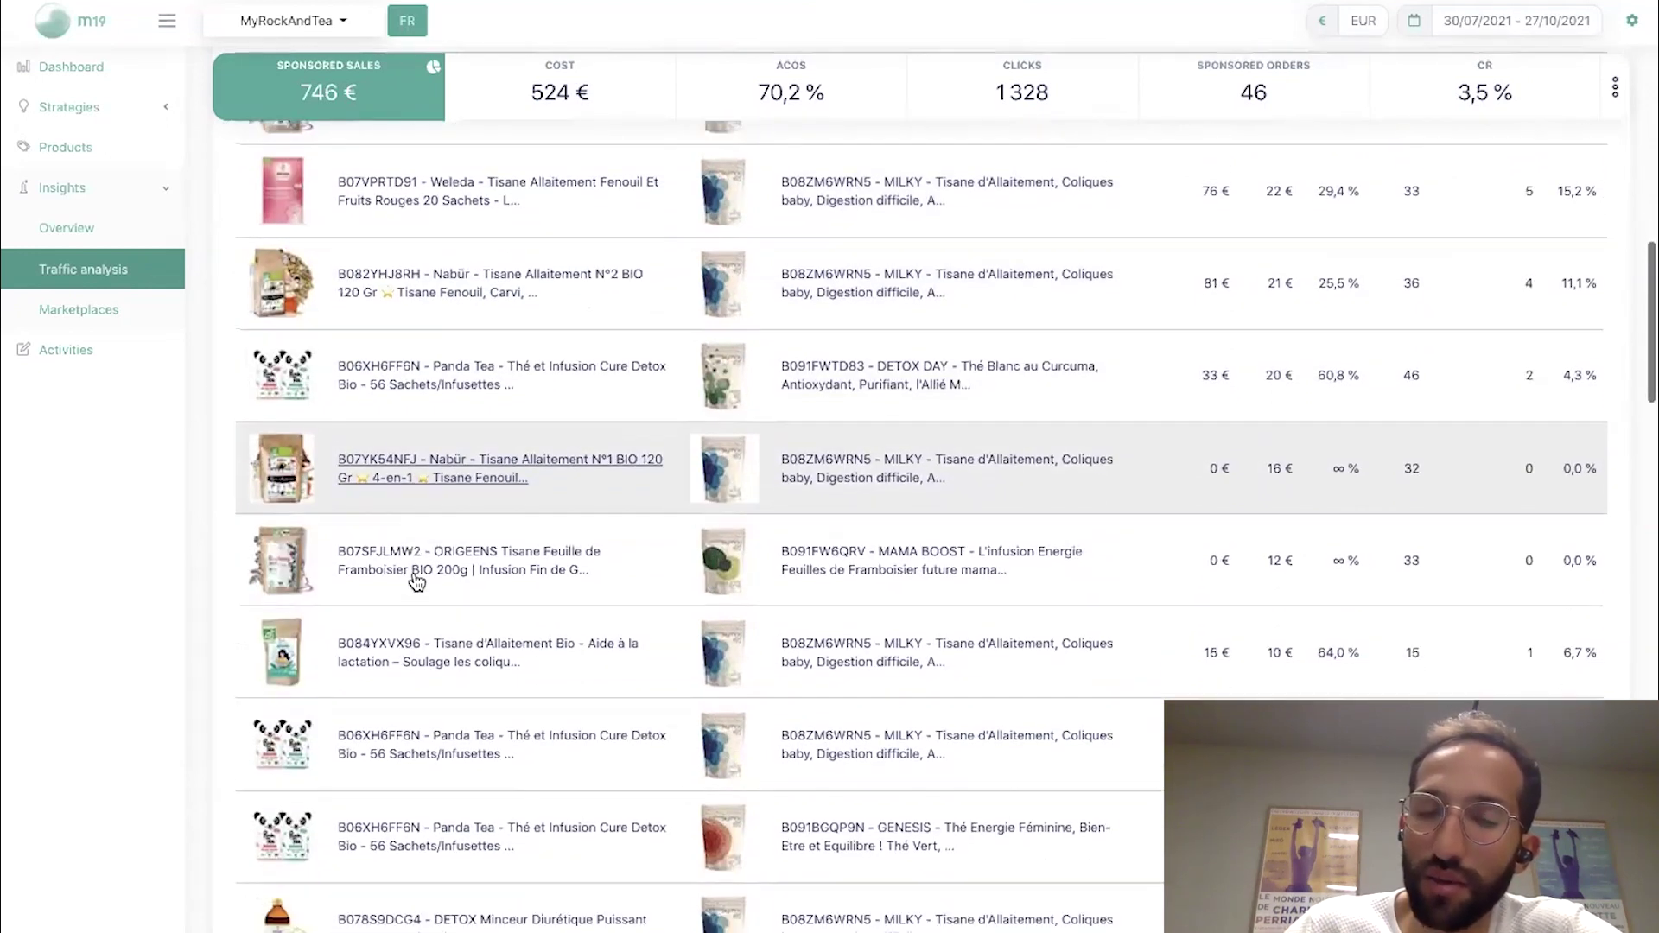
scroll(413, 574, up, 15)
scroll(414, 574, down, 6)
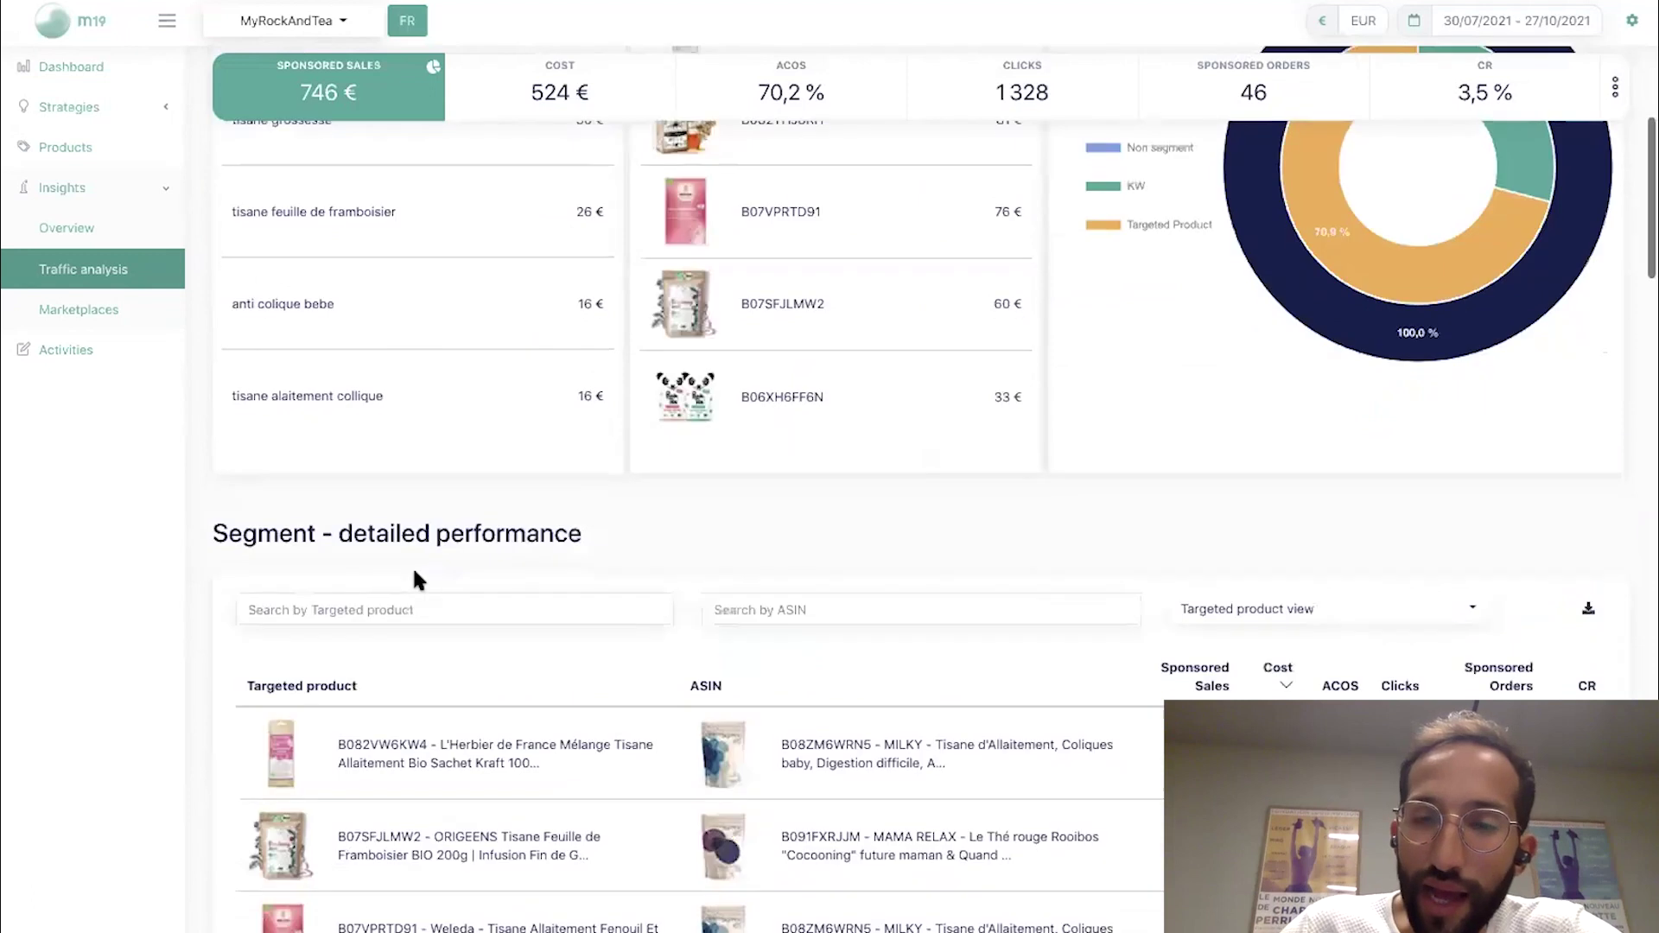
click(461, 489)
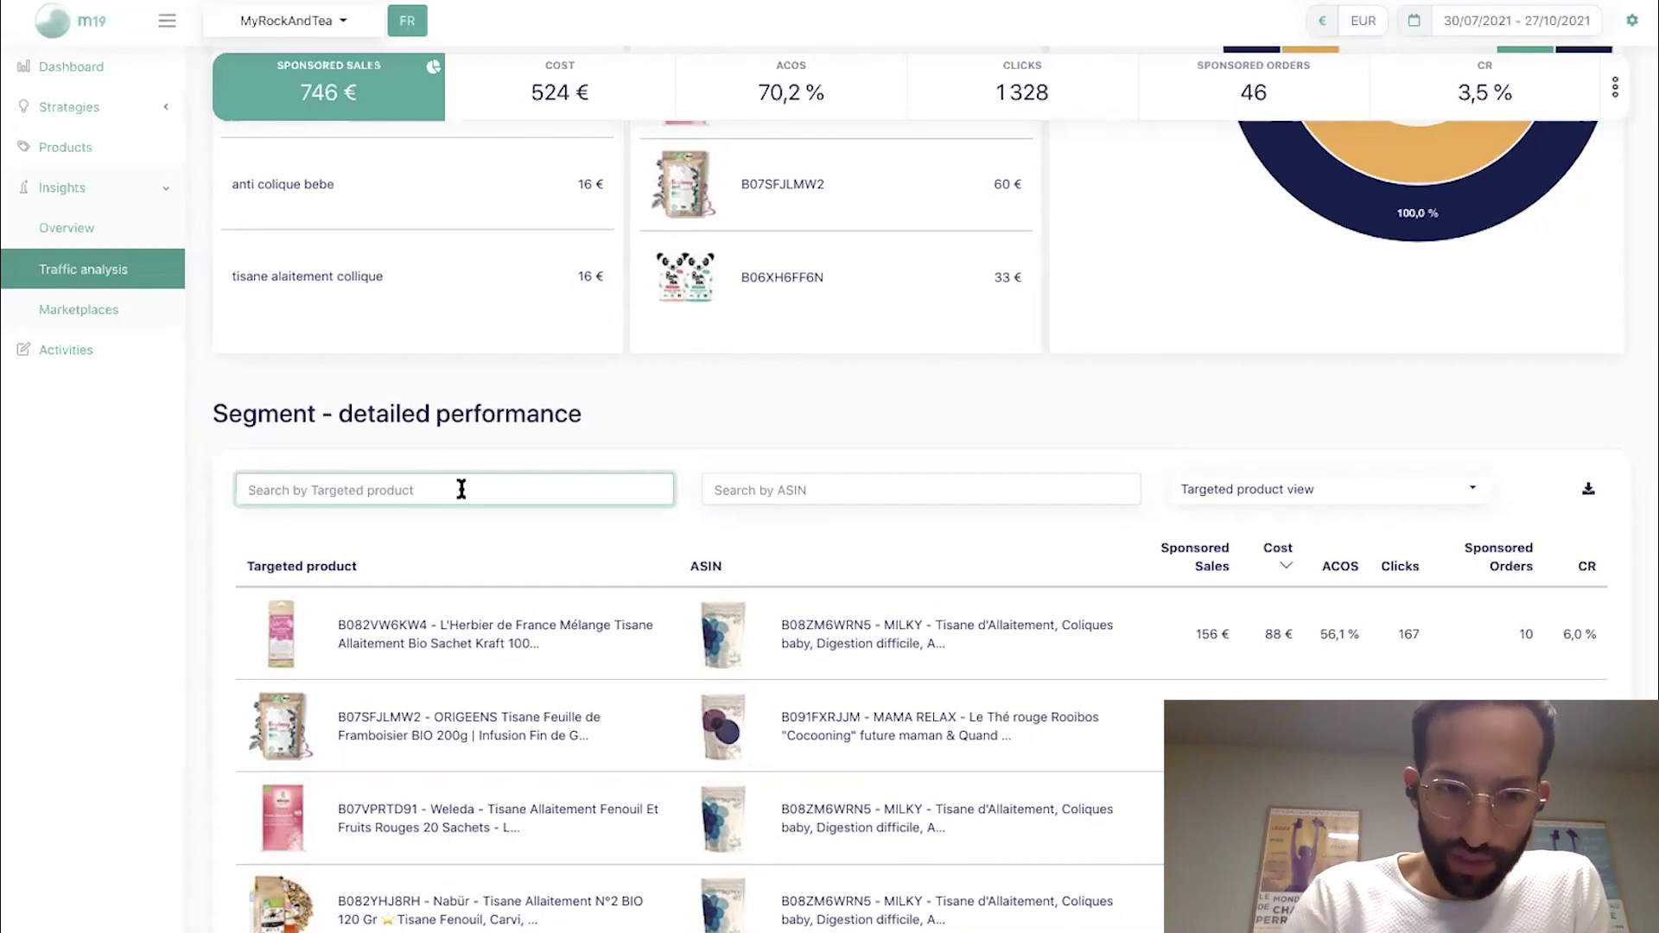
text(wel)
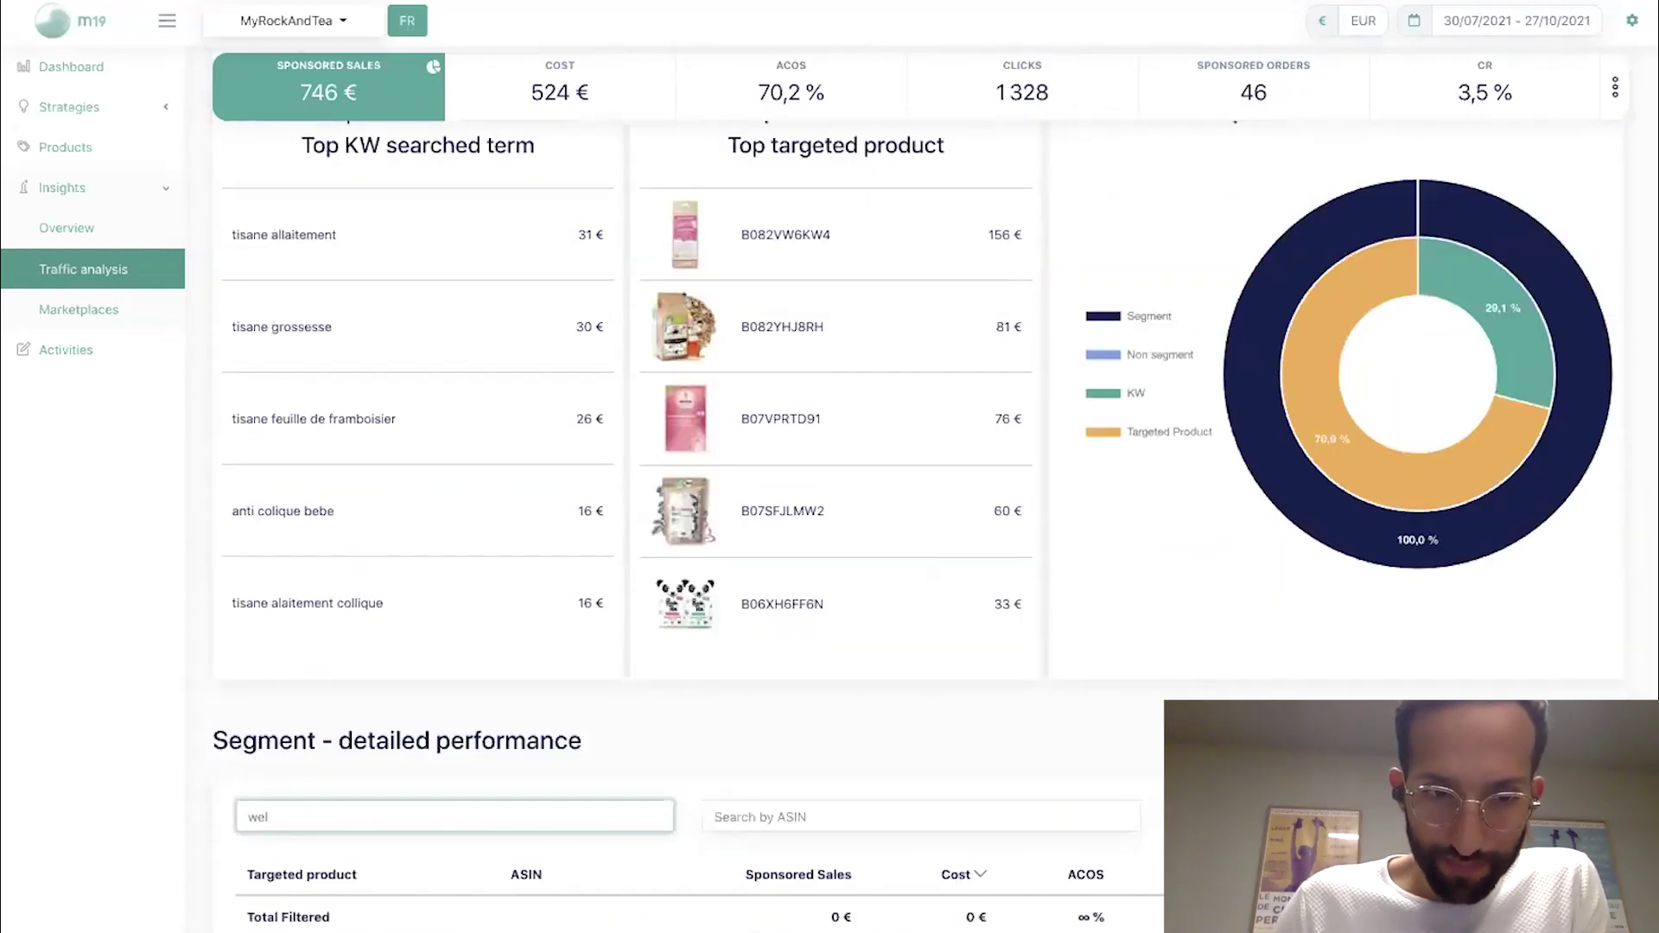
key(BackSpace)
key(BackSpace)
scroll(830, 519, down, 4)
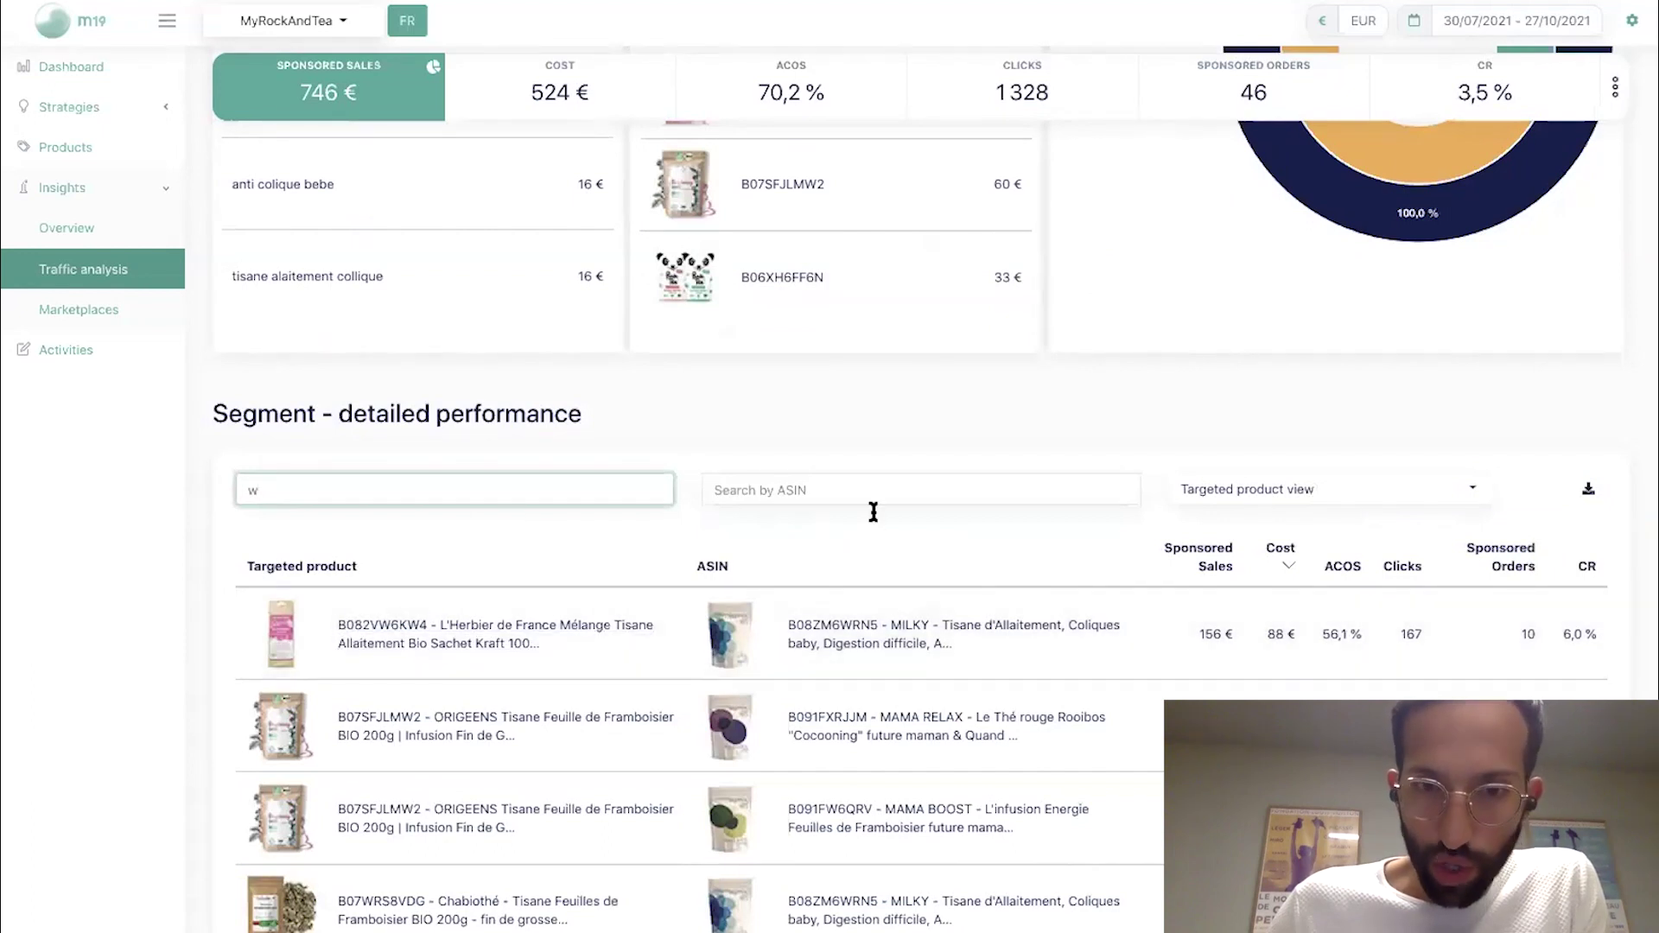
double_click(327, 482)
key(BackSpace)
text(Wel)
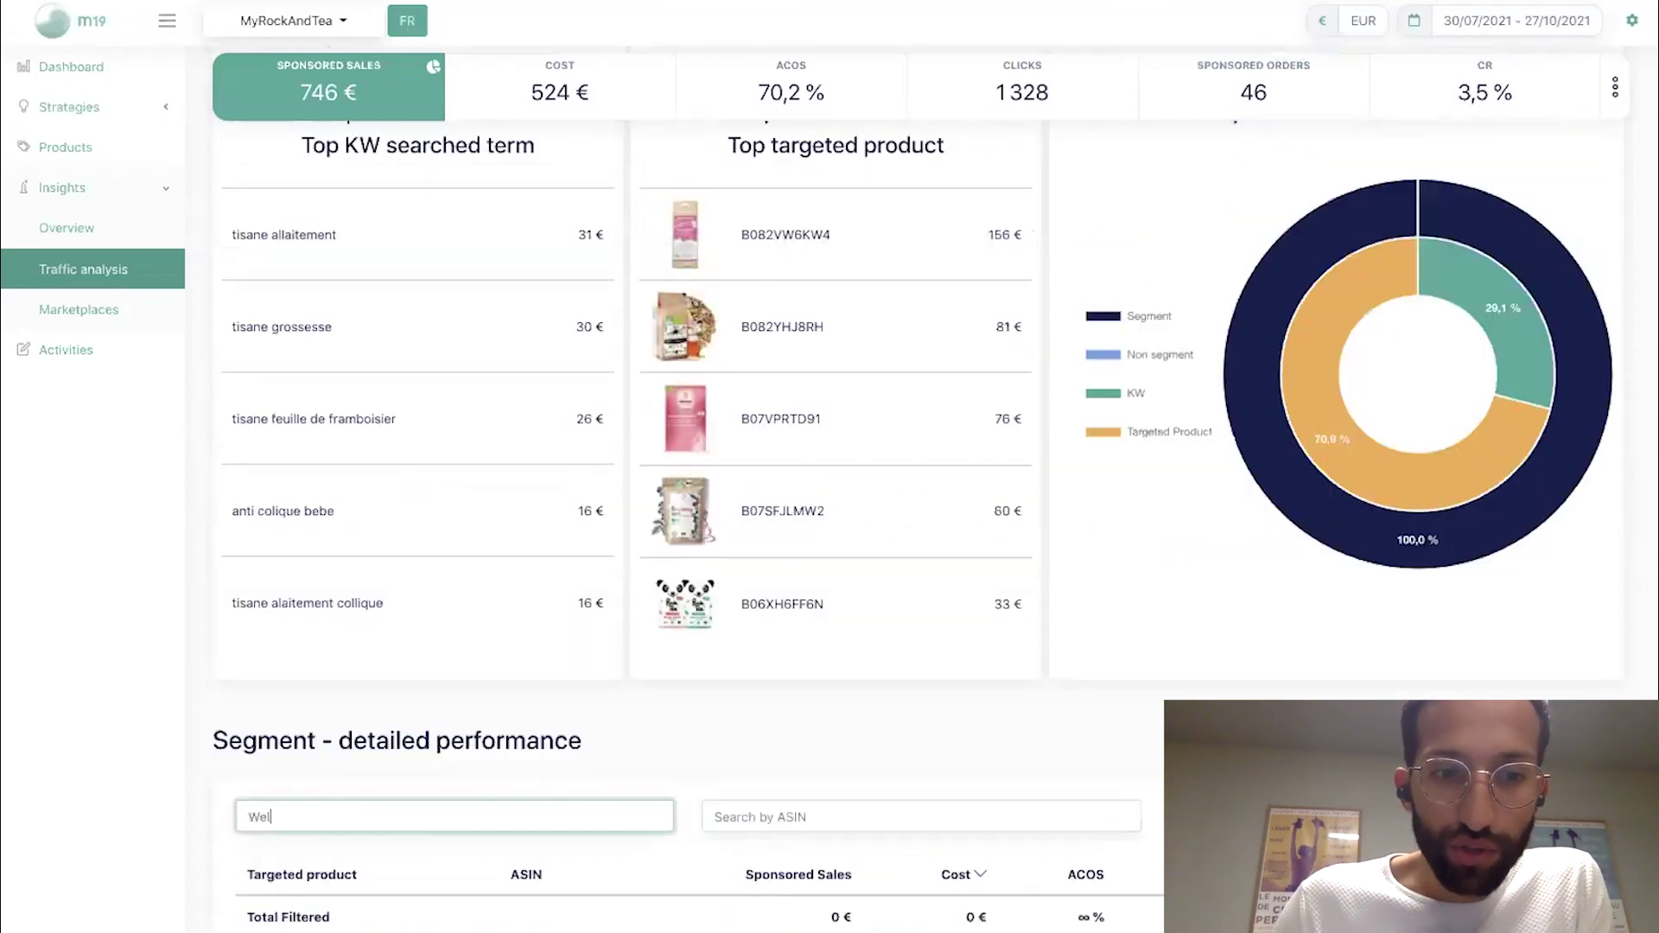
key(BackSpace)
key(BackSpace)
key(BackSpace)
scroll(747, 521, down, 4)
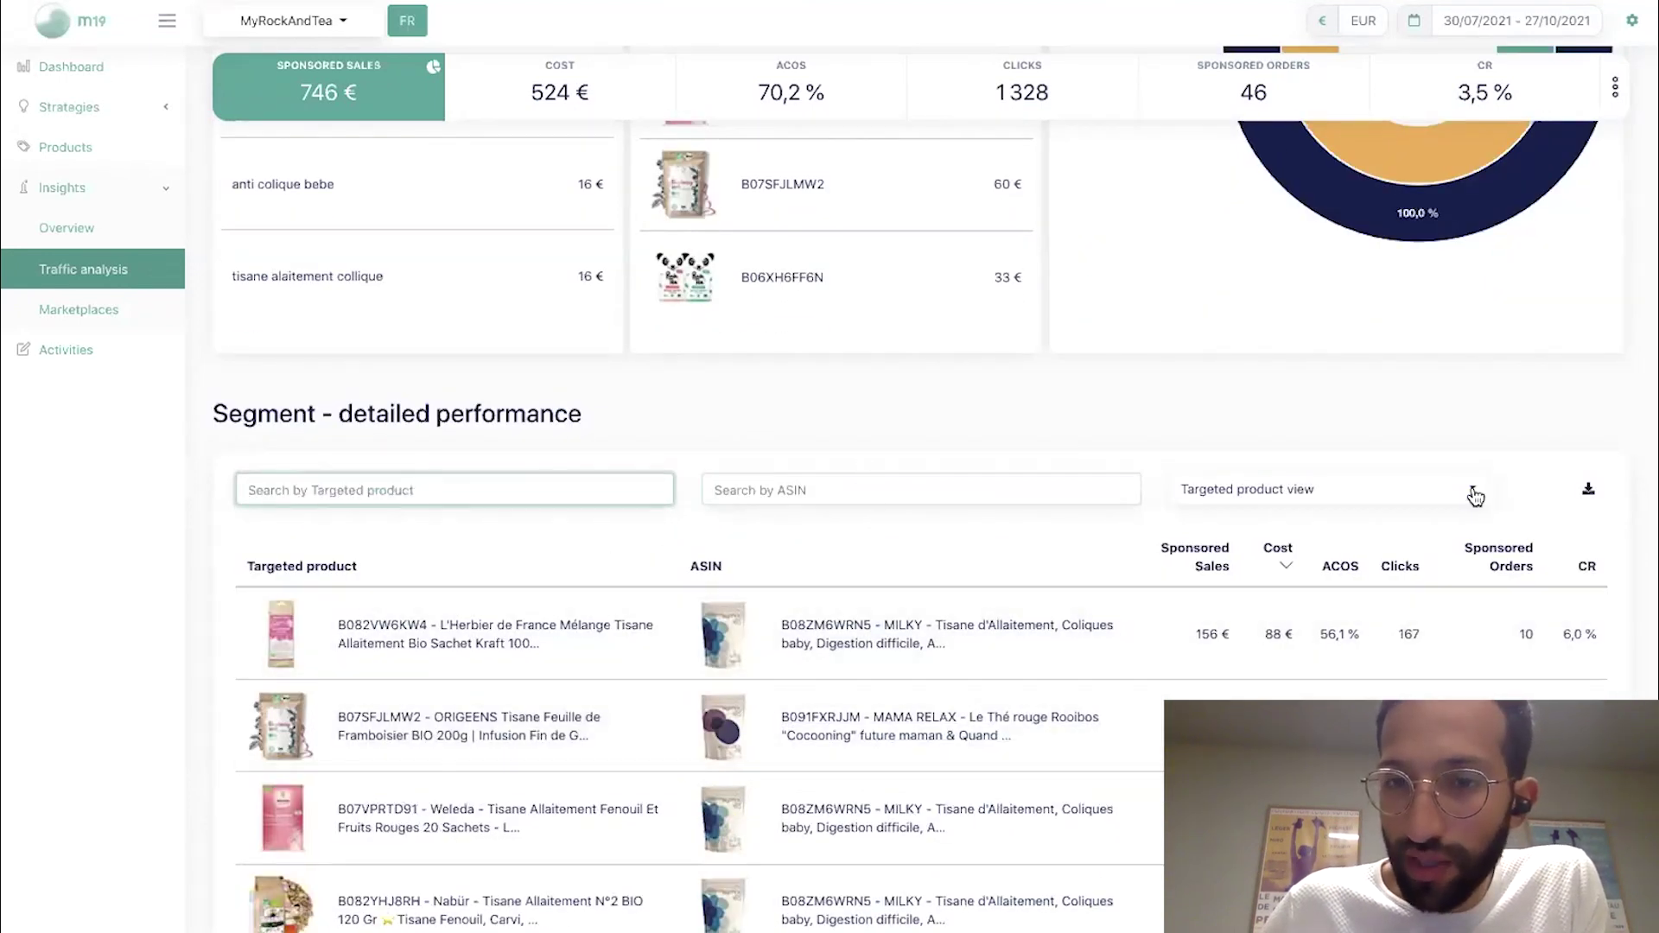
- Return to the Search term - KW view and filter search terms by 'tisane'
click(1474, 491)
click(1305, 527)
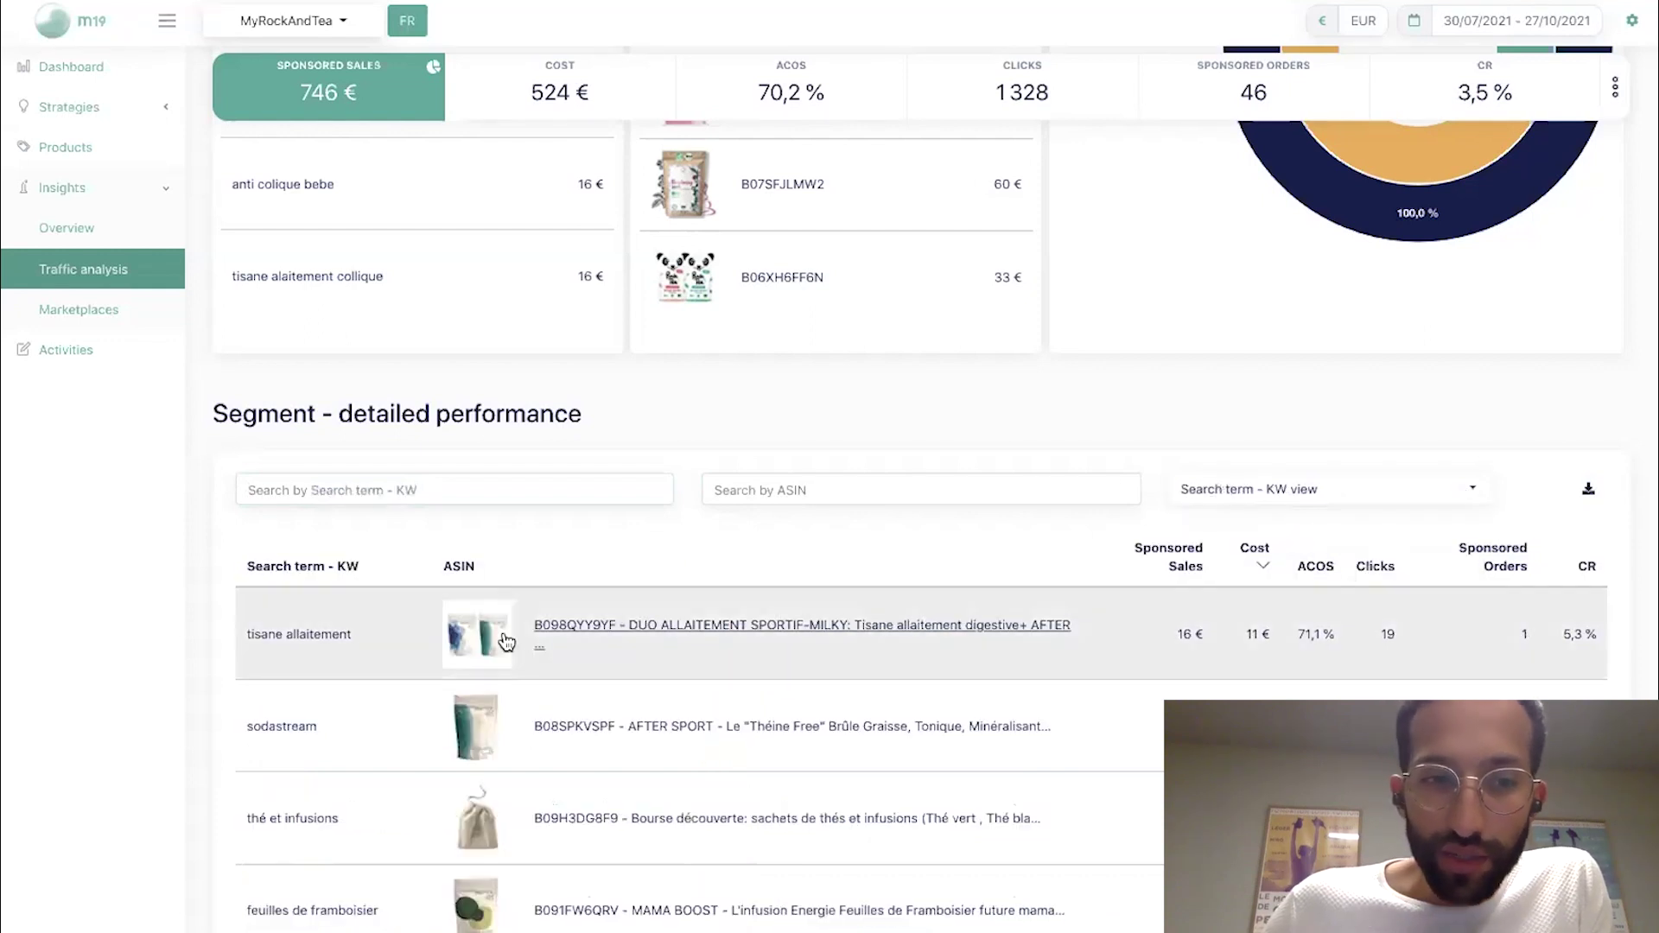
scroll(506, 641, down, 2)
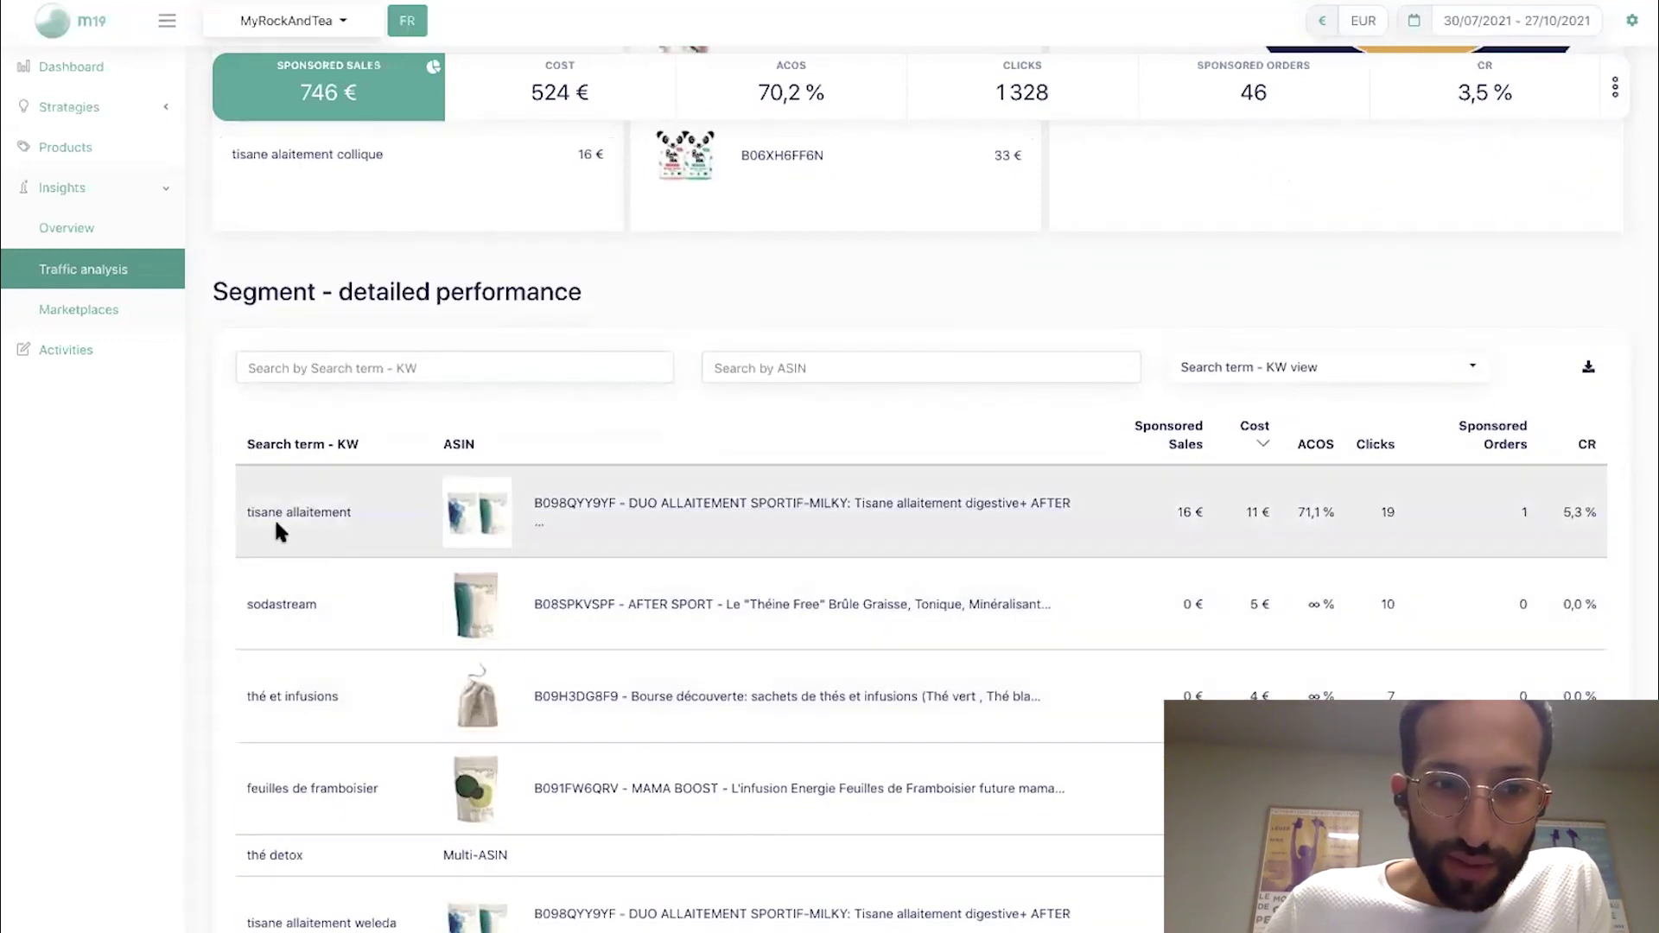
click(394, 368)
text(tisane)
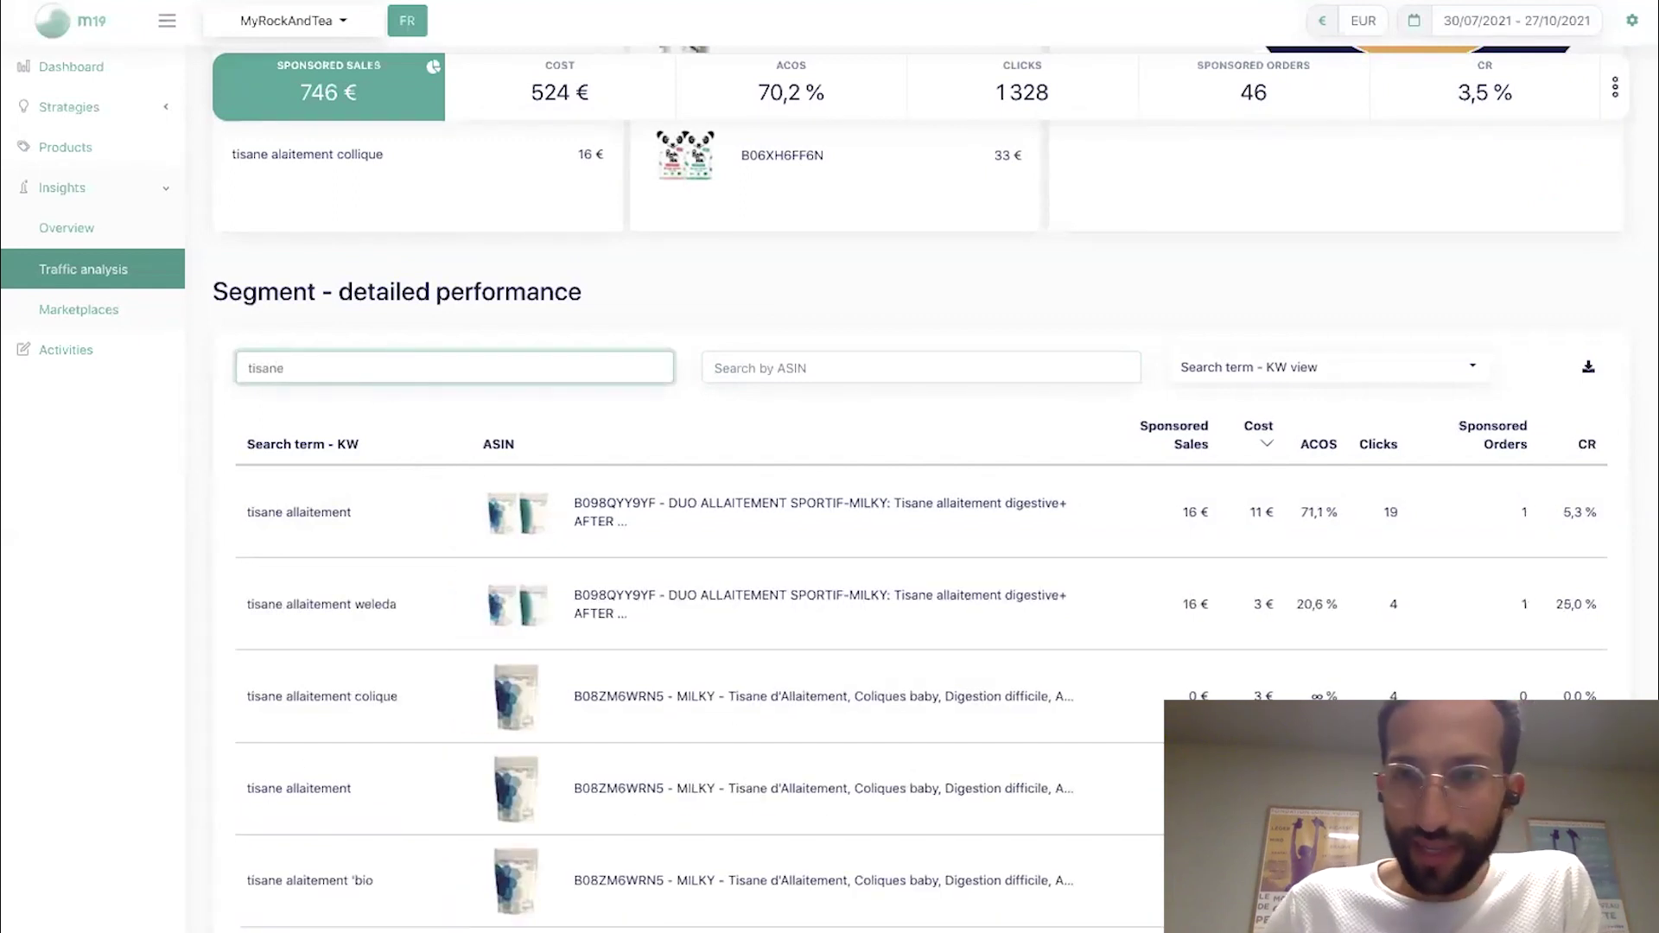